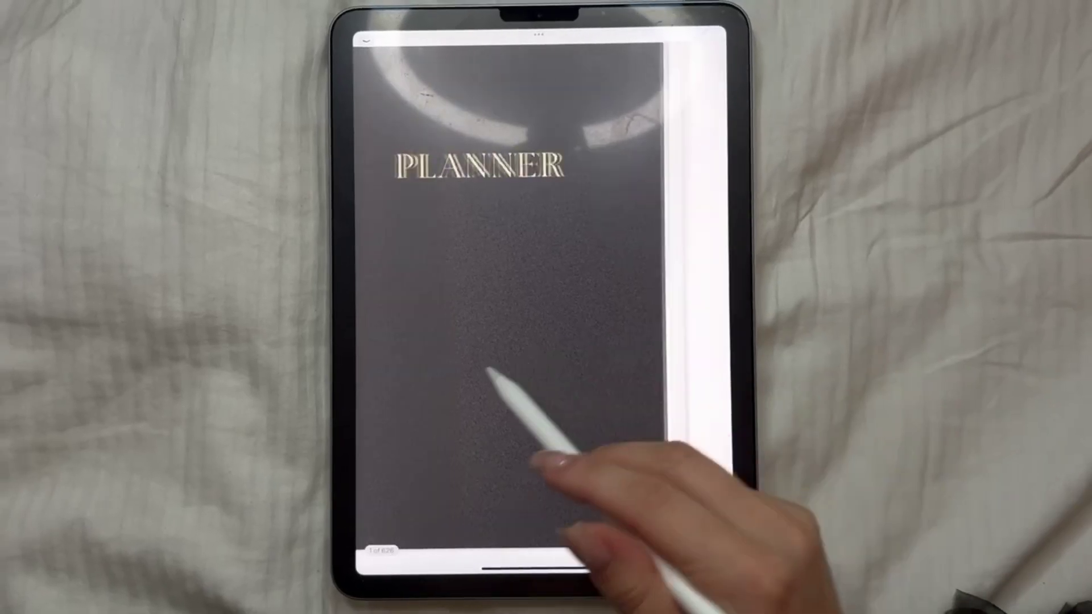
Page past the planner covers to the index, open the November calendar and go to the daily page for Friday, November 29, 2024.
drag(722, 453, 352, 563)
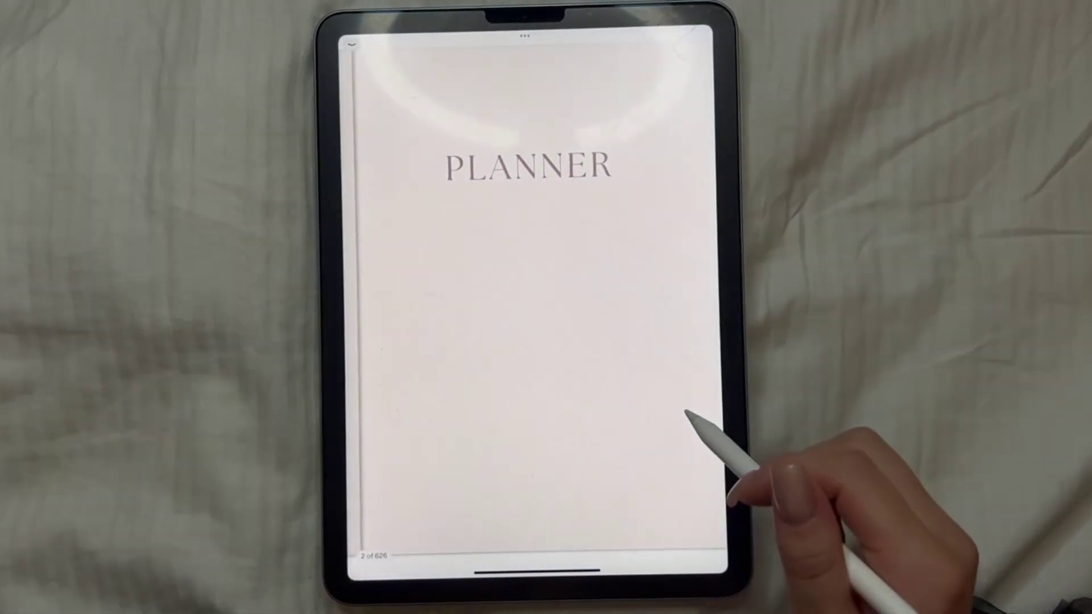
drag(690, 414, 522, 575)
drag(733, 353, 499, 463)
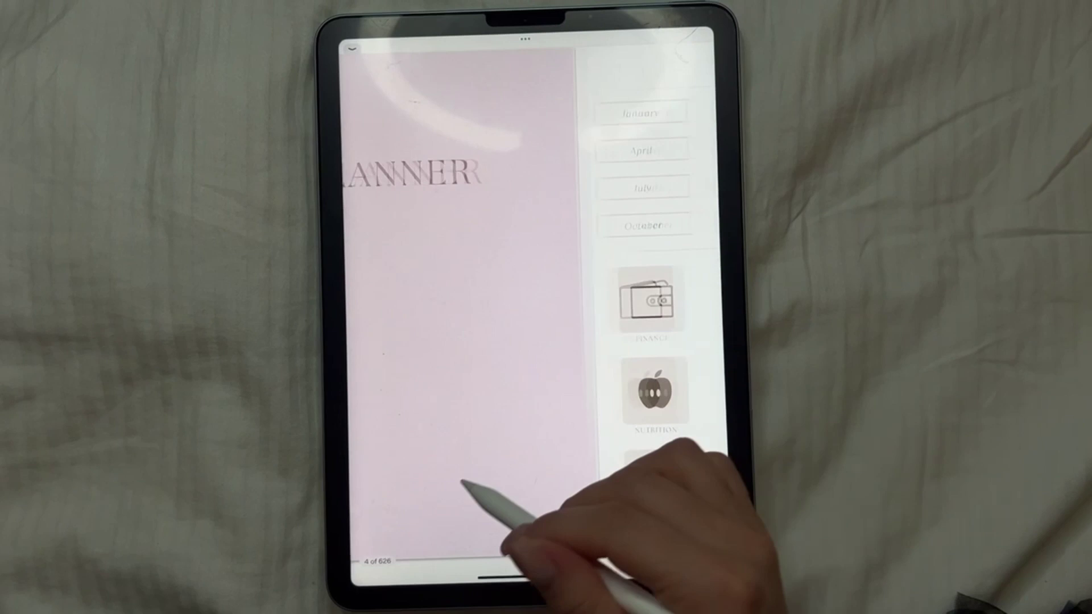
click(543, 233)
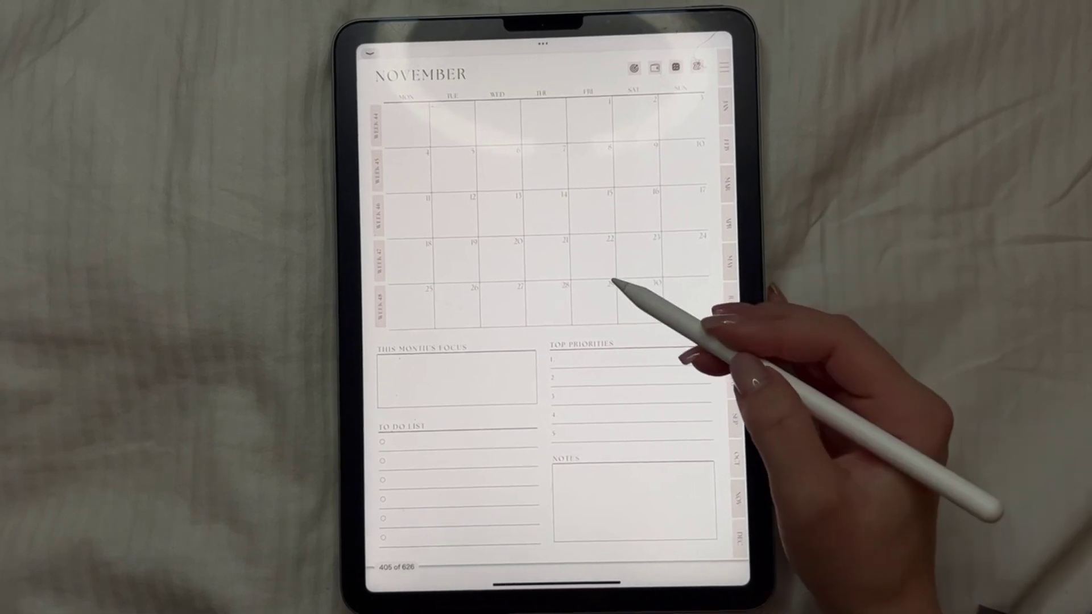
click(617, 284)
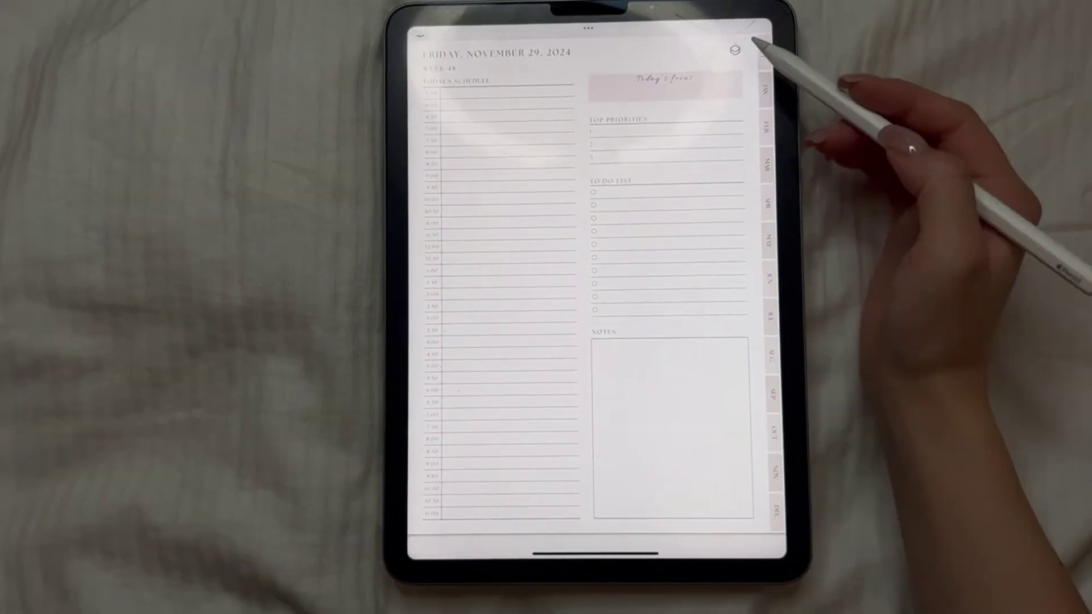
Run the daily page's selfset shortcut link and add an Apple Calendar event titled HB on 29 Nov 2024 at 12:00.
click(697, 59)
click(621, 315)
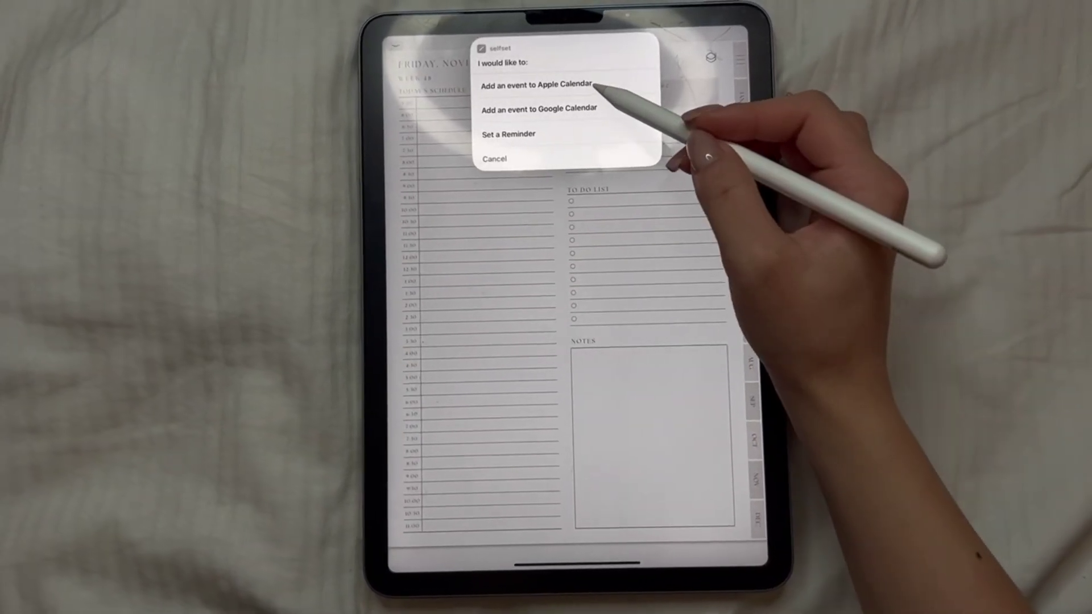
click(609, 85)
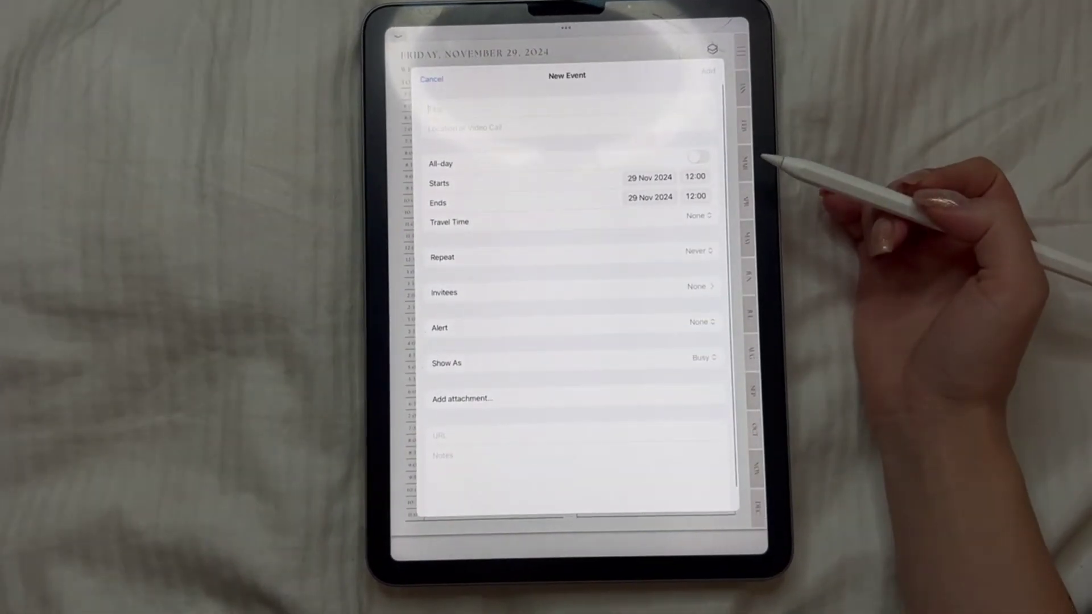
mouse_move(573, 102)
mouse_down()
mouse_move(574, 120)
mouse_move(585, 103)
mouse_move(591, 118)
mouse_up()
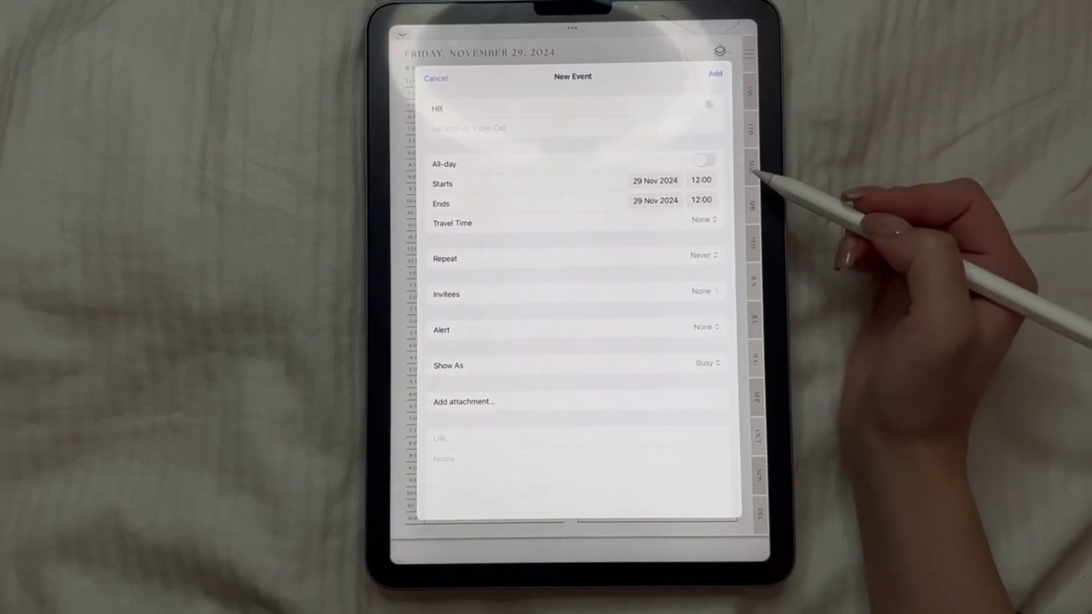
click(705, 183)
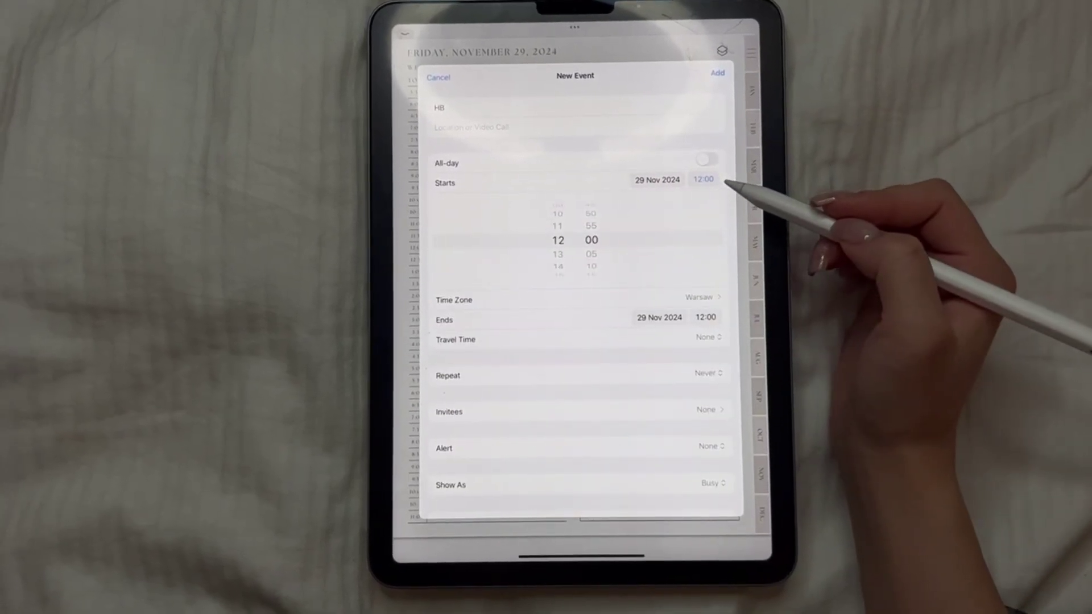
click(714, 72)
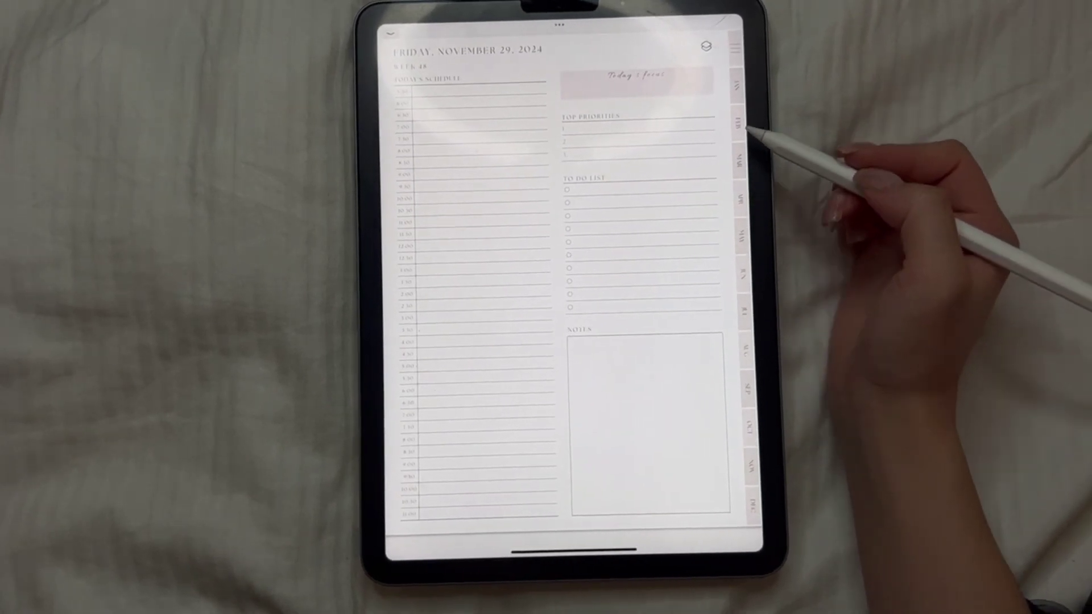
Run the November 29 page's selfset shortcut link again and start a new Google Calendar event.
click(711, 51)
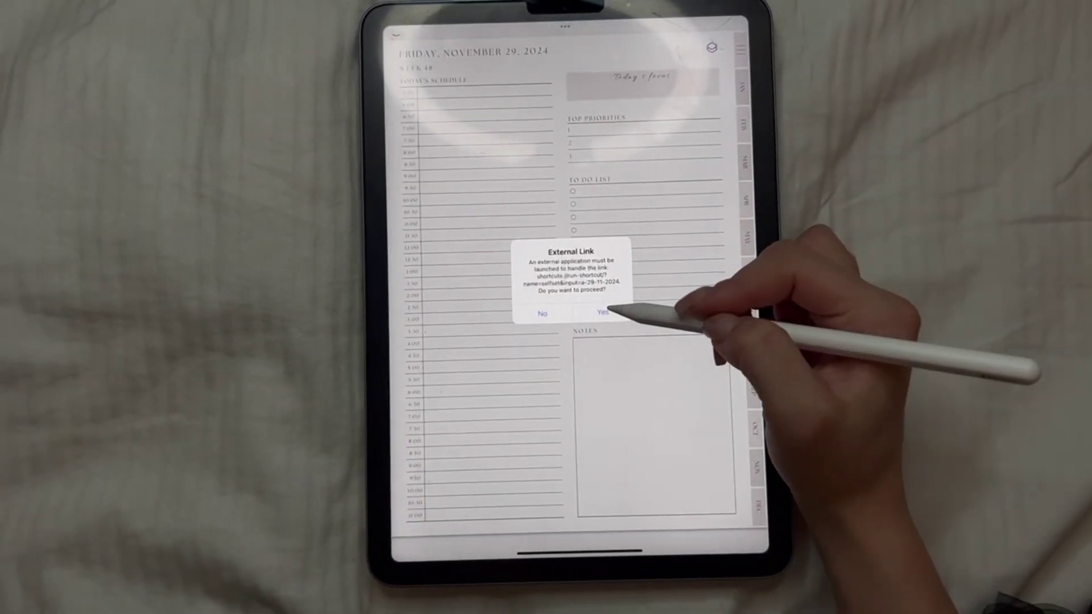
click(603, 312)
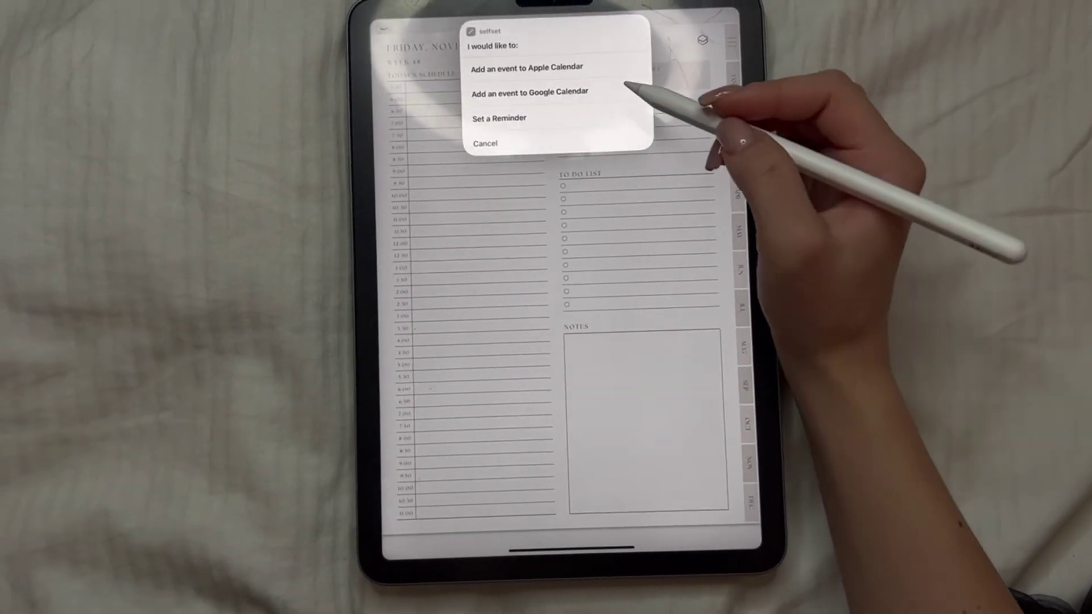
click(600, 86)
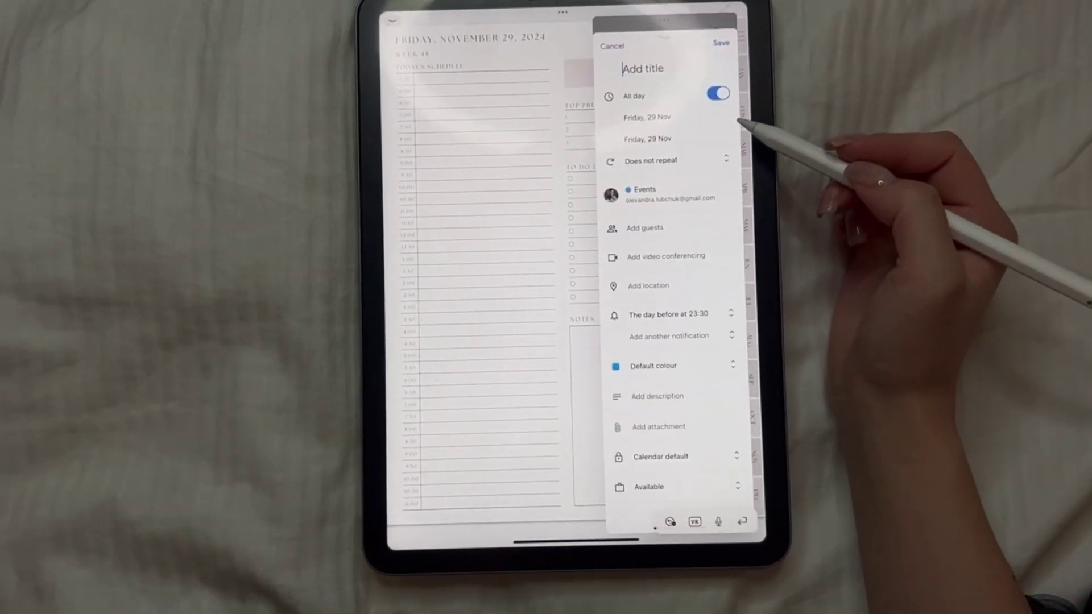
Title the Google Calendar event ИВ, turn off all-day, set it to 15:25–16:25 on 29 Nov repeating every year, and save it.
click(671, 139)
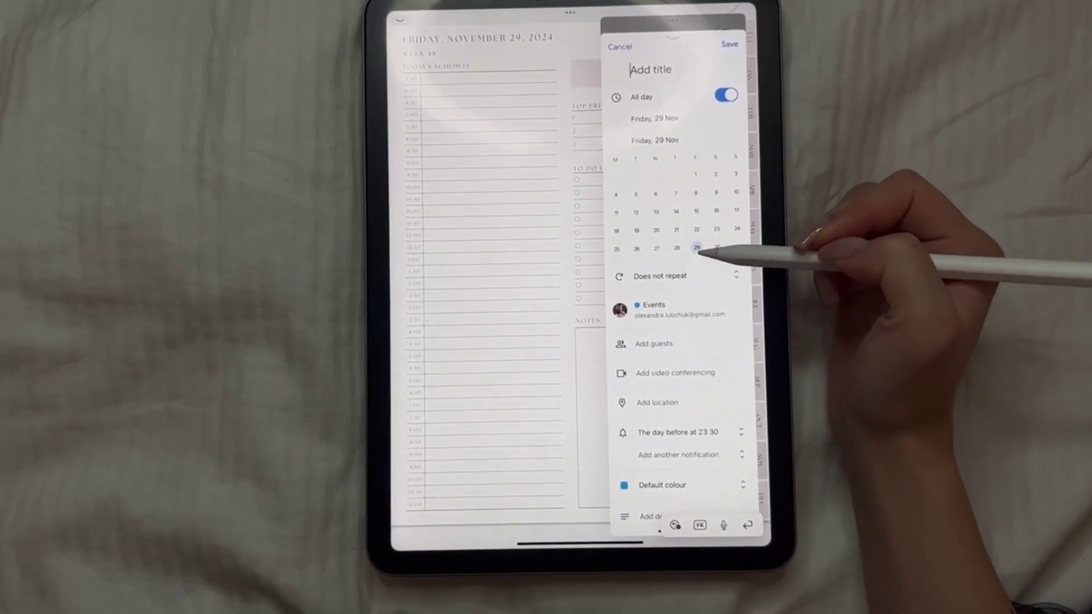
drag(653, 69, 656, 76)
text(ИВ)
click(739, 101)
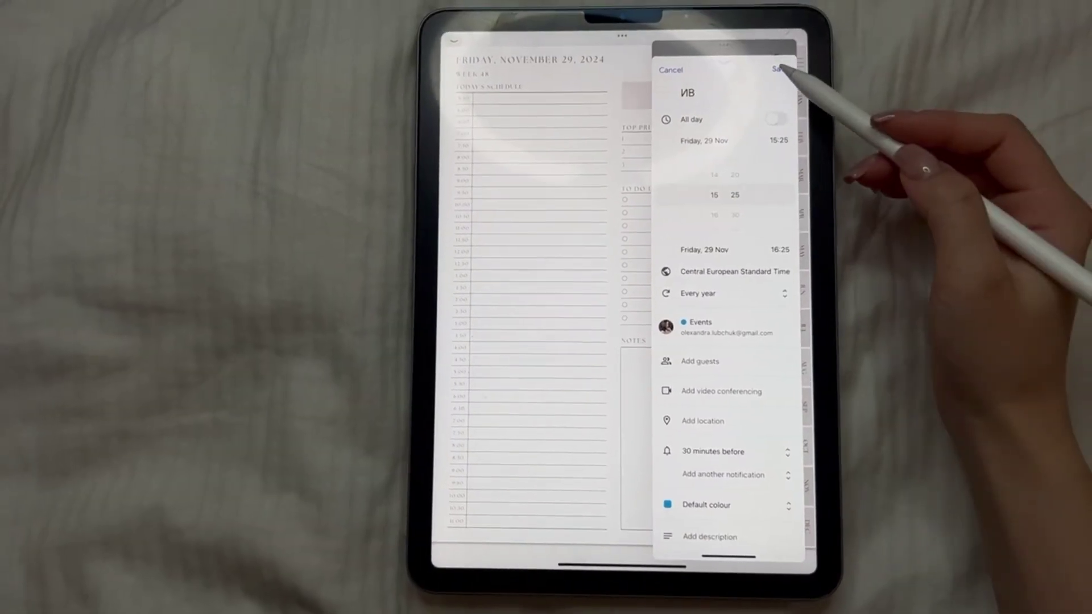
click(779, 68)
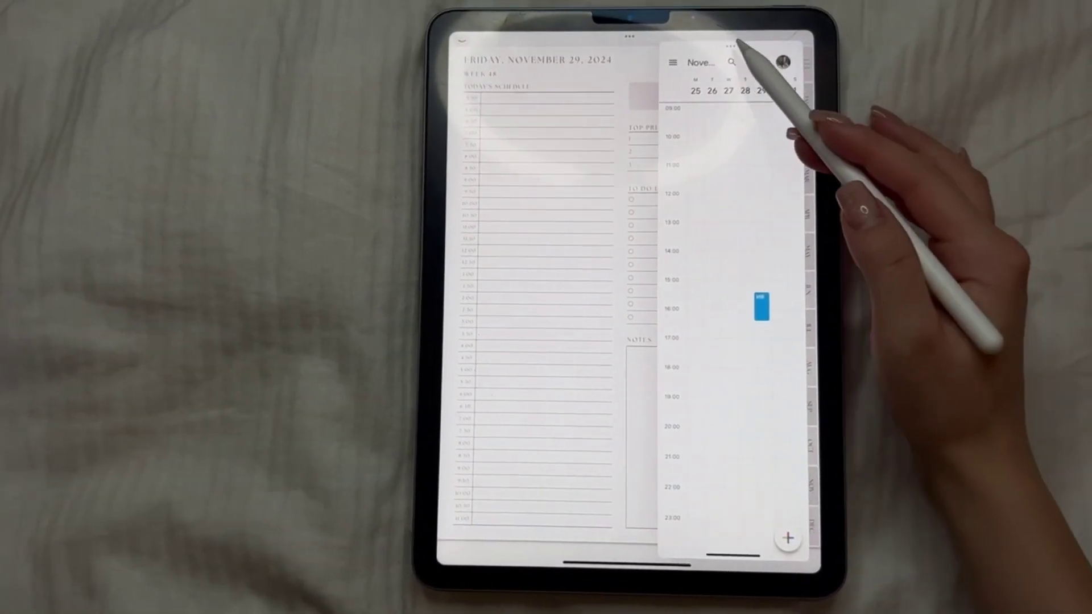
click(742, 120)
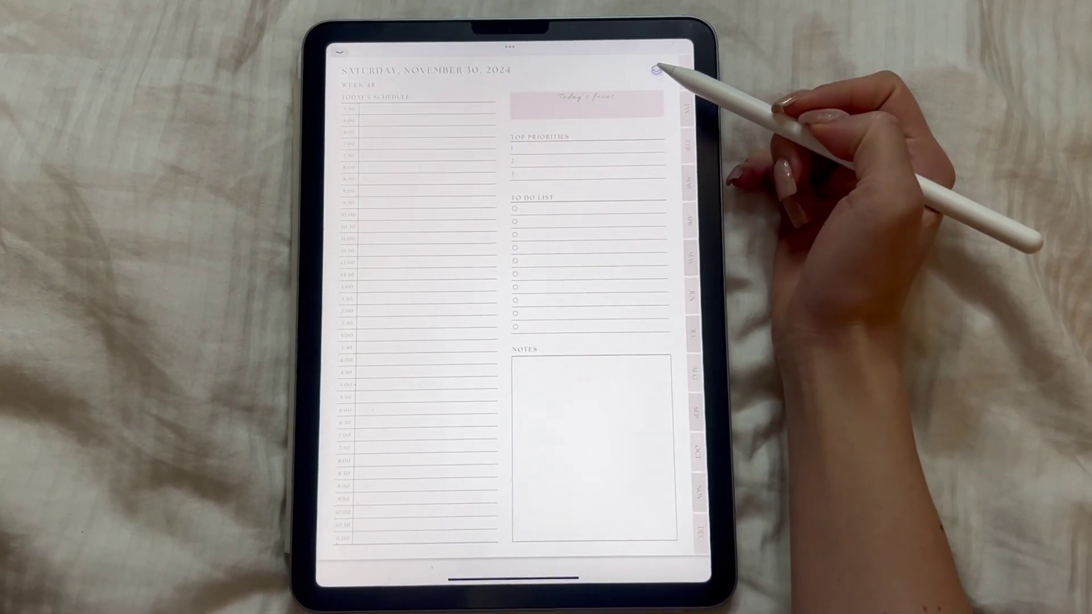
From the November 30 page's shortcut link, set a reminder ИВ in the Нагадування list for 5 March 2024 at 20:26.
click(660, 77)
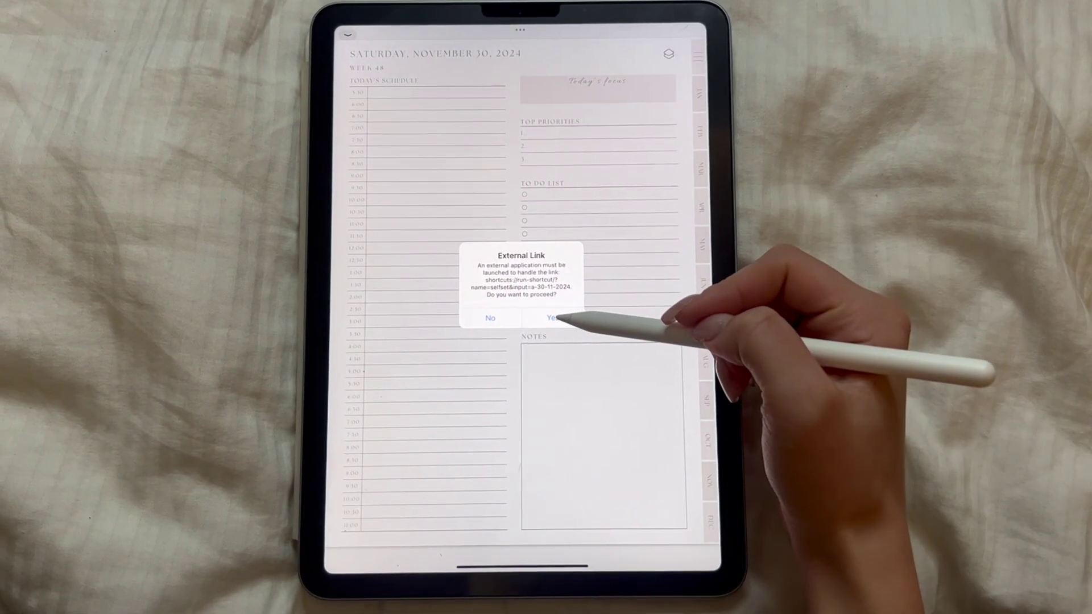
click(552, 320)
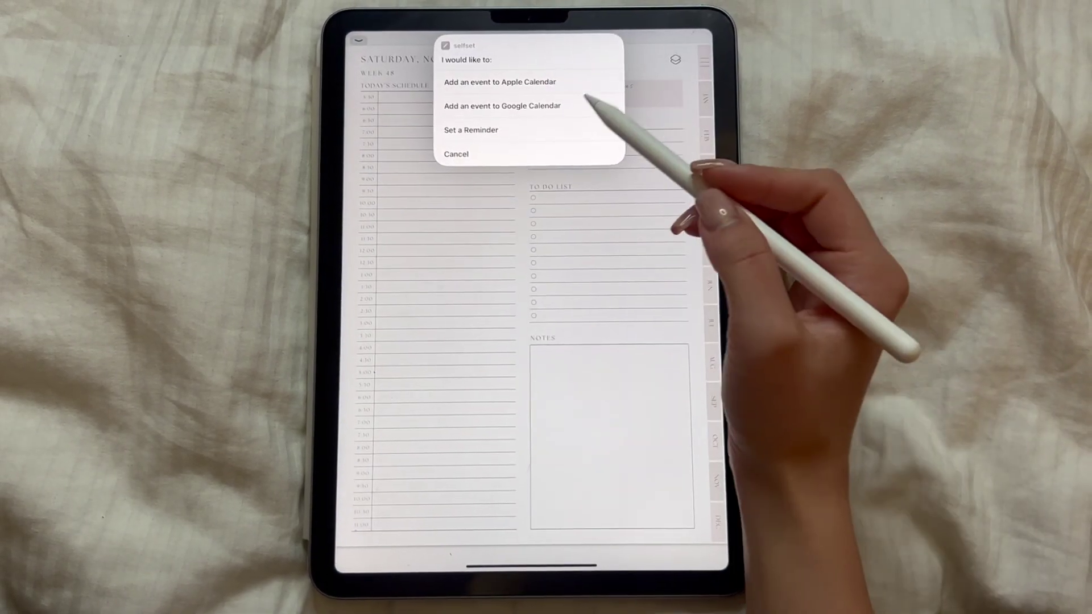
click(566, 130)
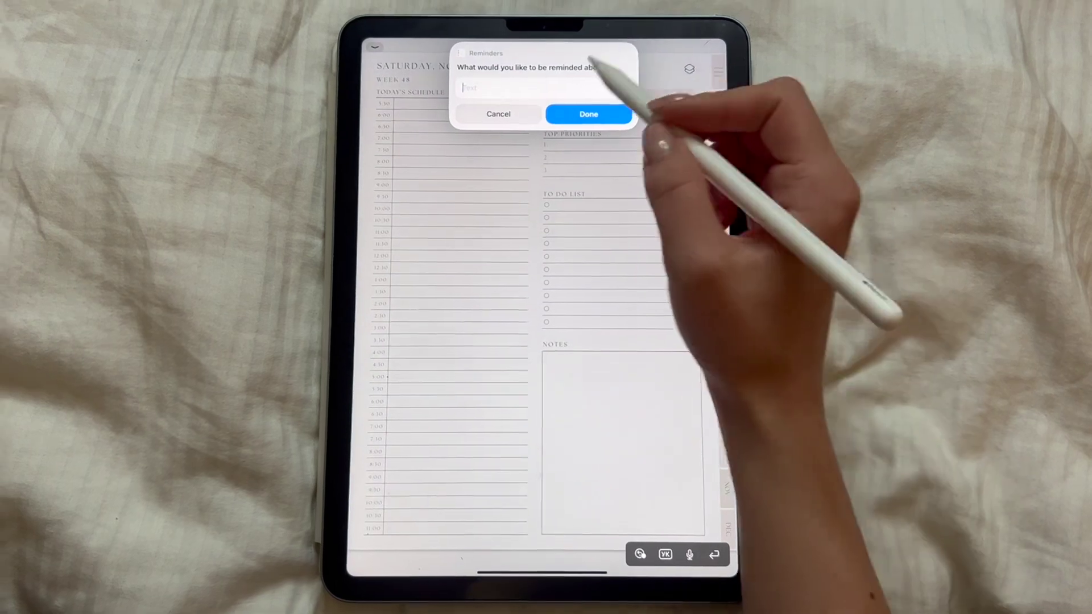
drag(510, 77, 563, 98)
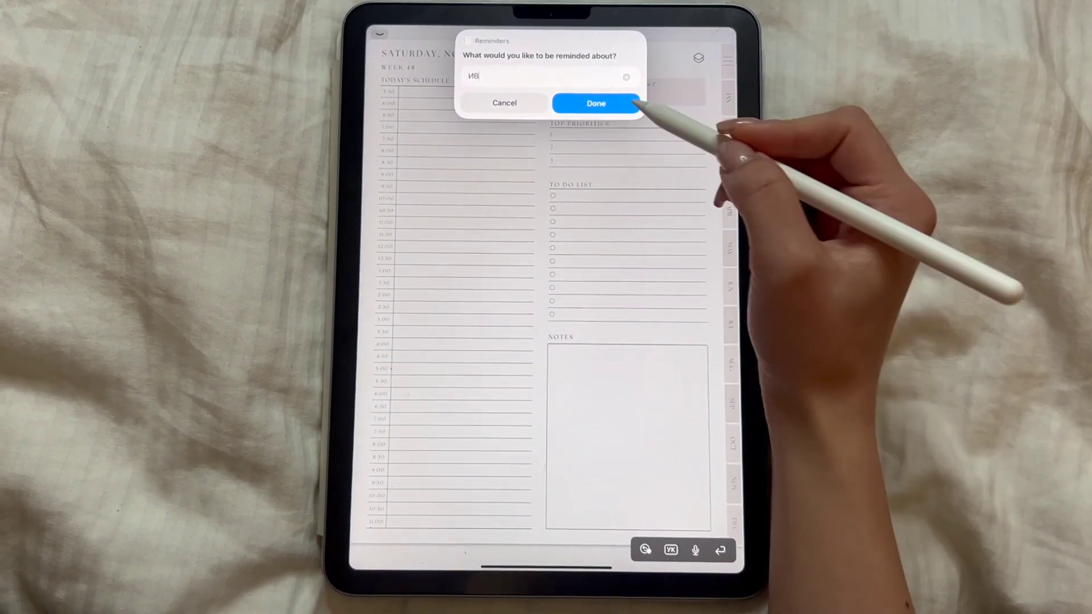
click(625, 101)
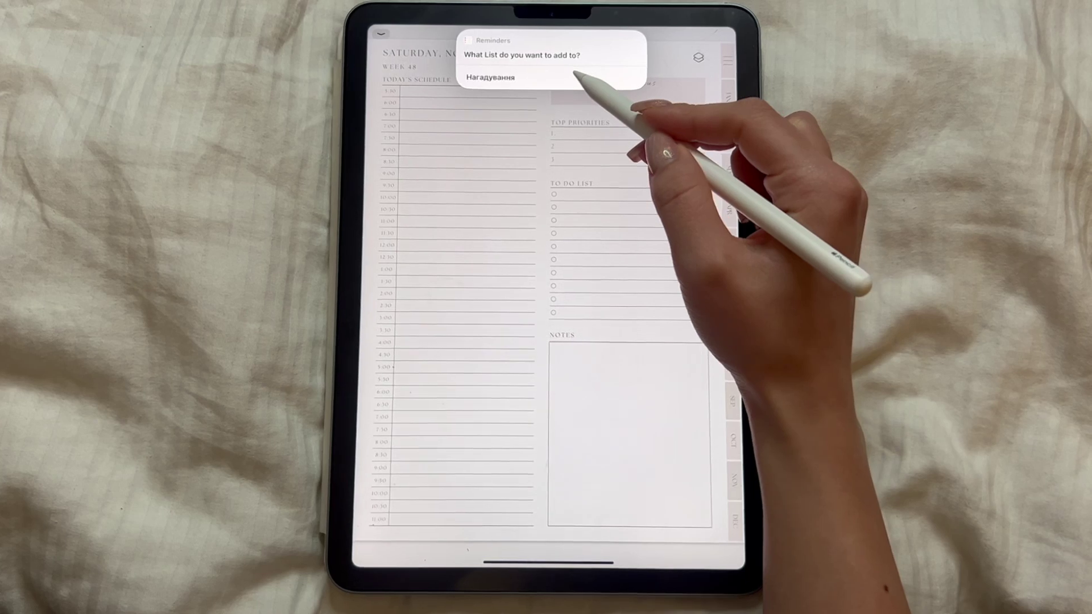
click(578, 73)
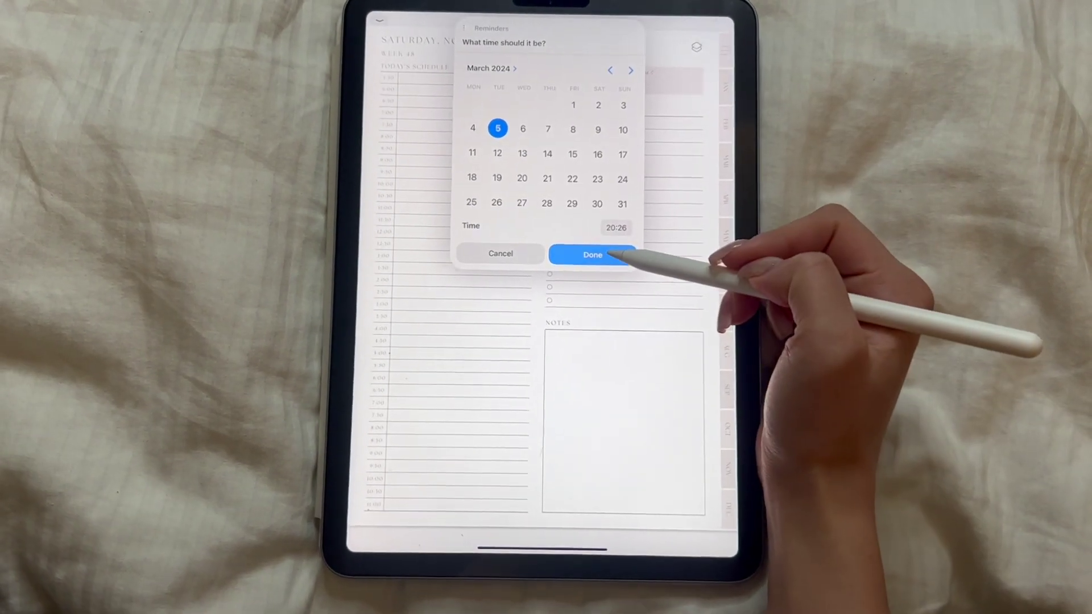
click(611, 250)
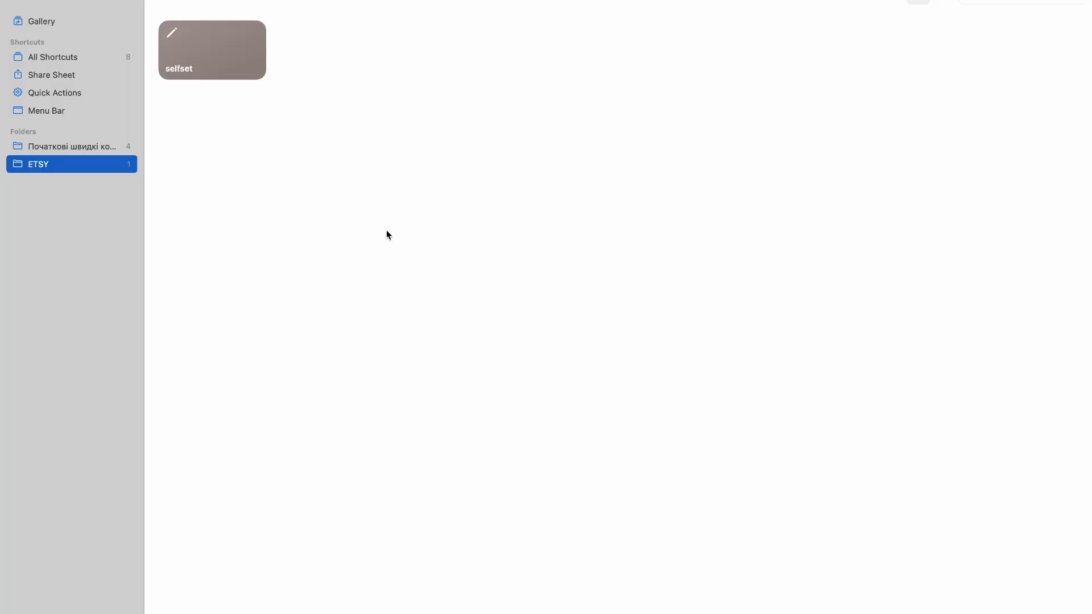
Switch to the Shortcuts app, open the selfset shortcut and examine its actions for the Apple Calendar and Google Calendar options.
mouse_move(223, 48)
mouse_move(233, 82)
click(223, 57)
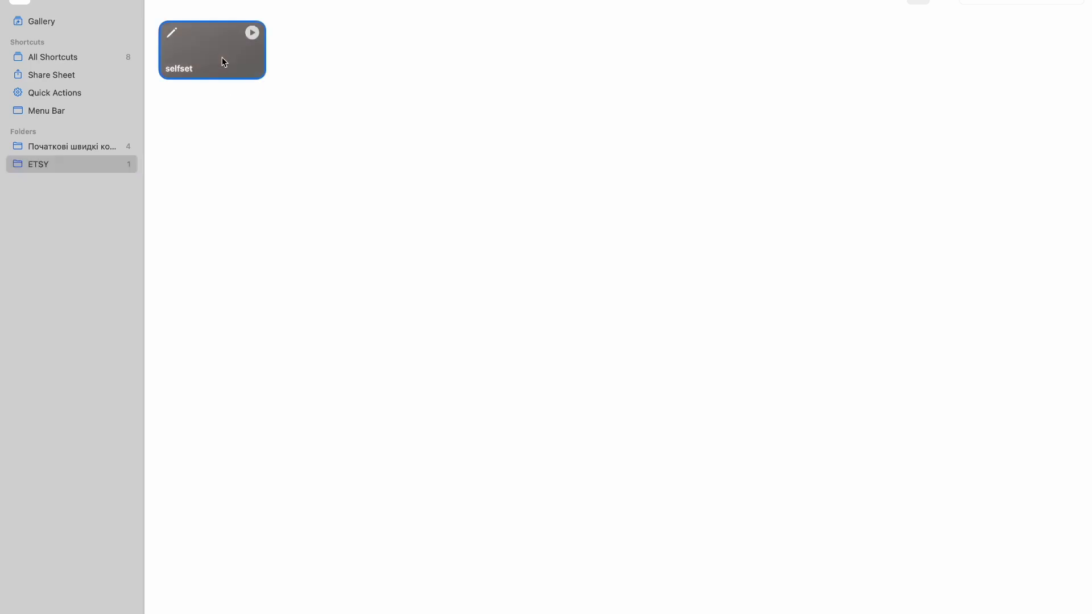
double_click(221, 58)
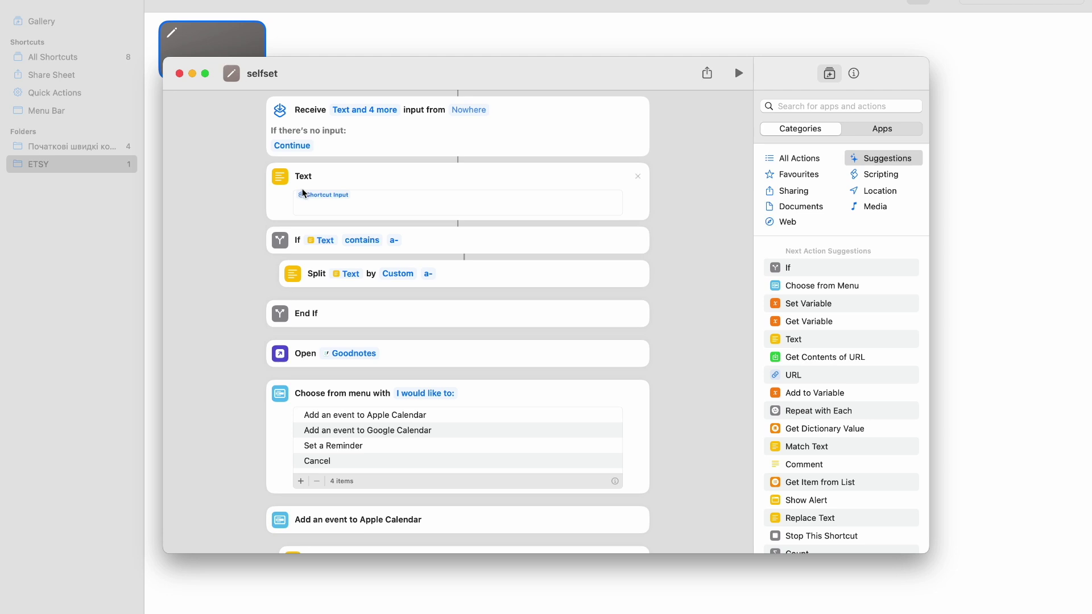
scroll(302, 189, down, 8)
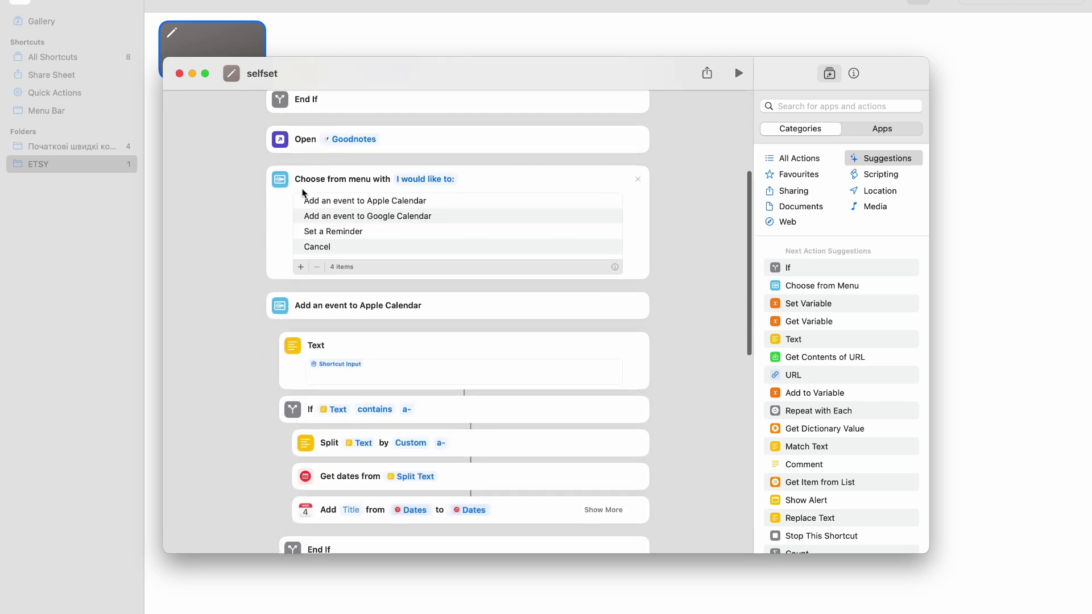
scroll(302, 192, down, 11)
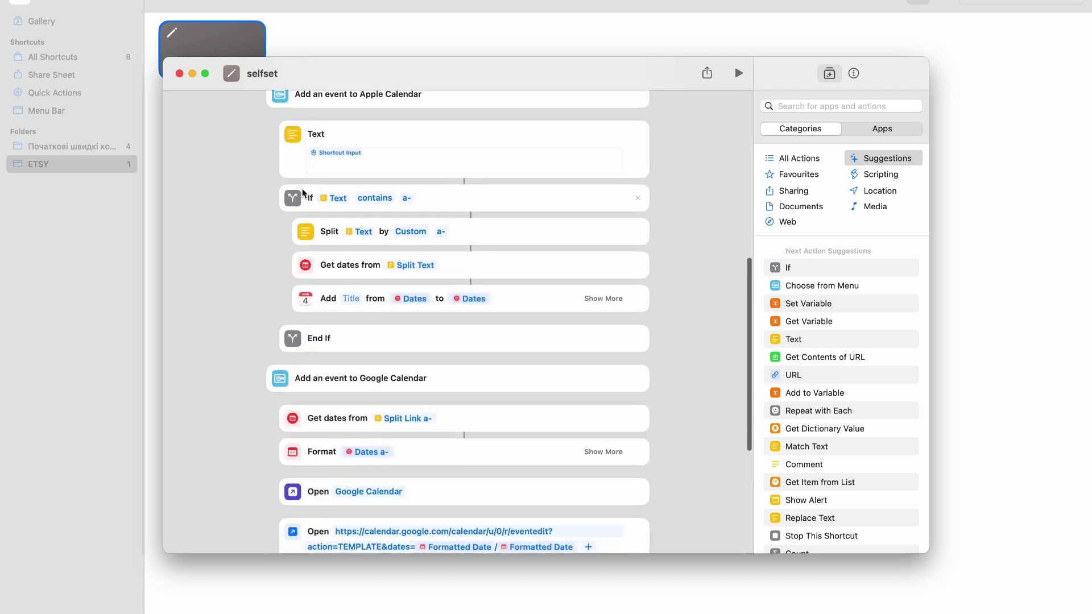
scroll(302, 194, down, 5)
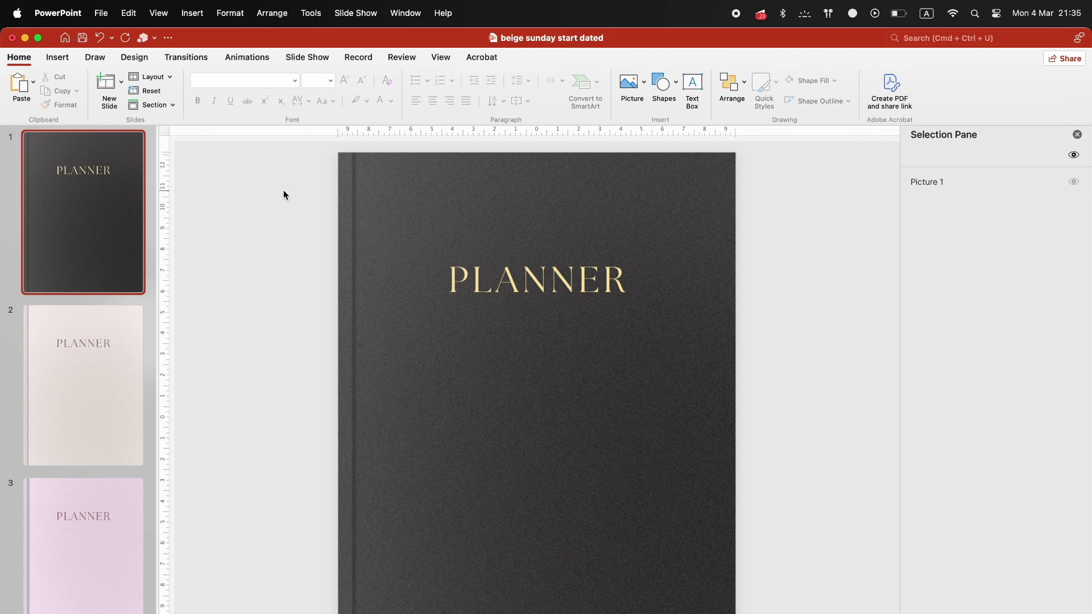
Switch to PowerPoint and install the selfset.ppam add-in, enabling macros and turning off macro virus protection.
click(317, 14)
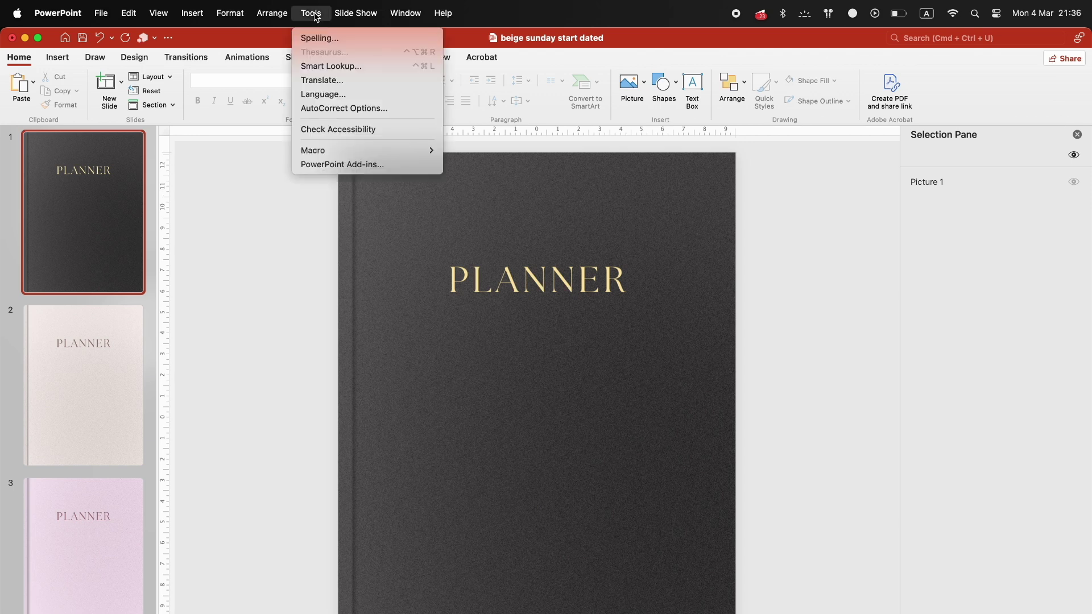
click(328, 165)
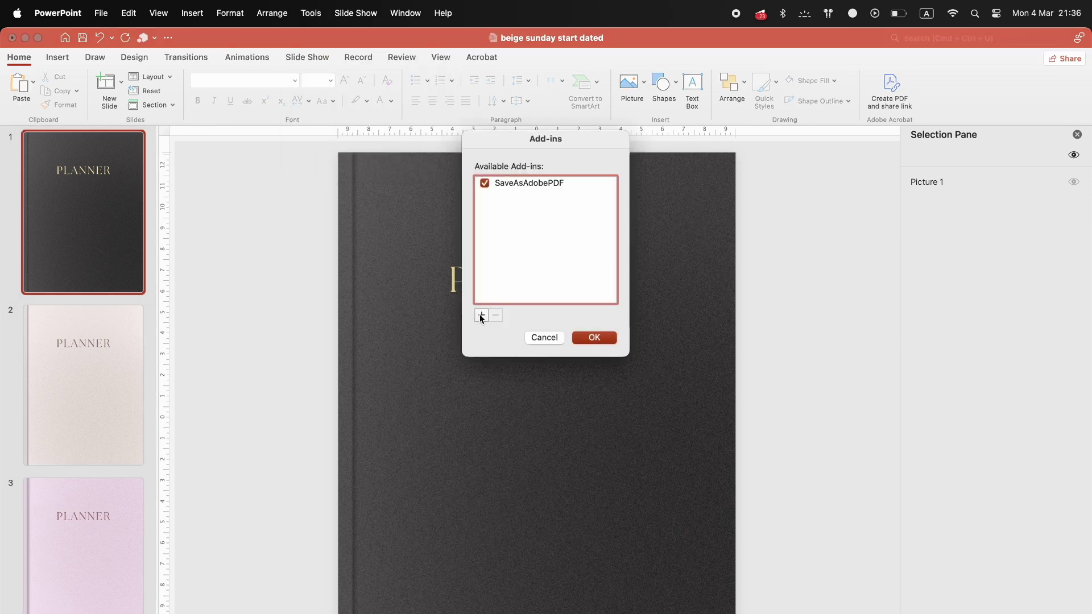
click(480, 316)
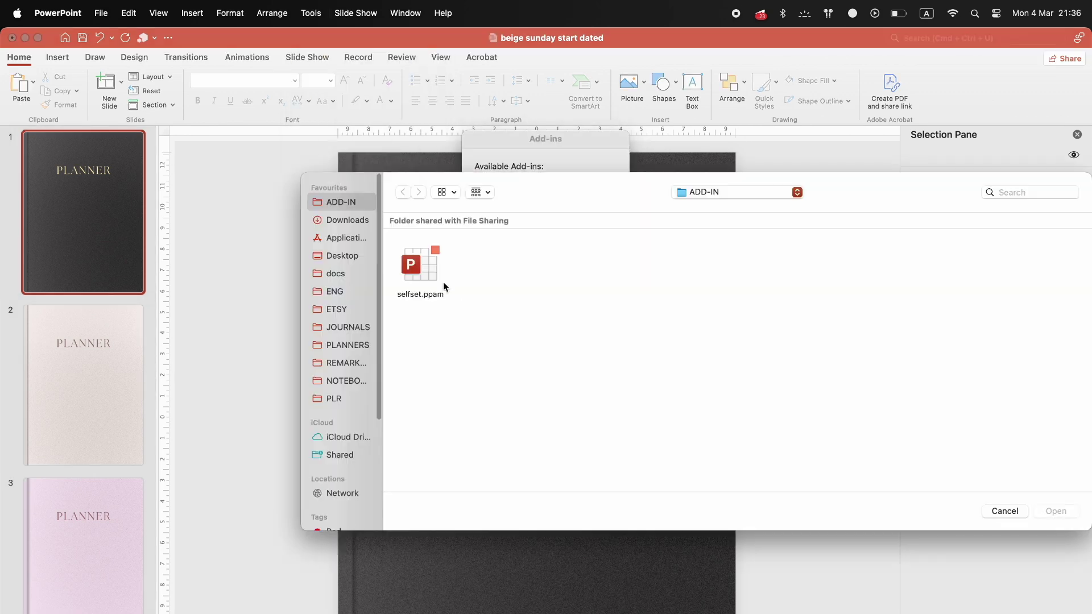
double_click(420, 259)
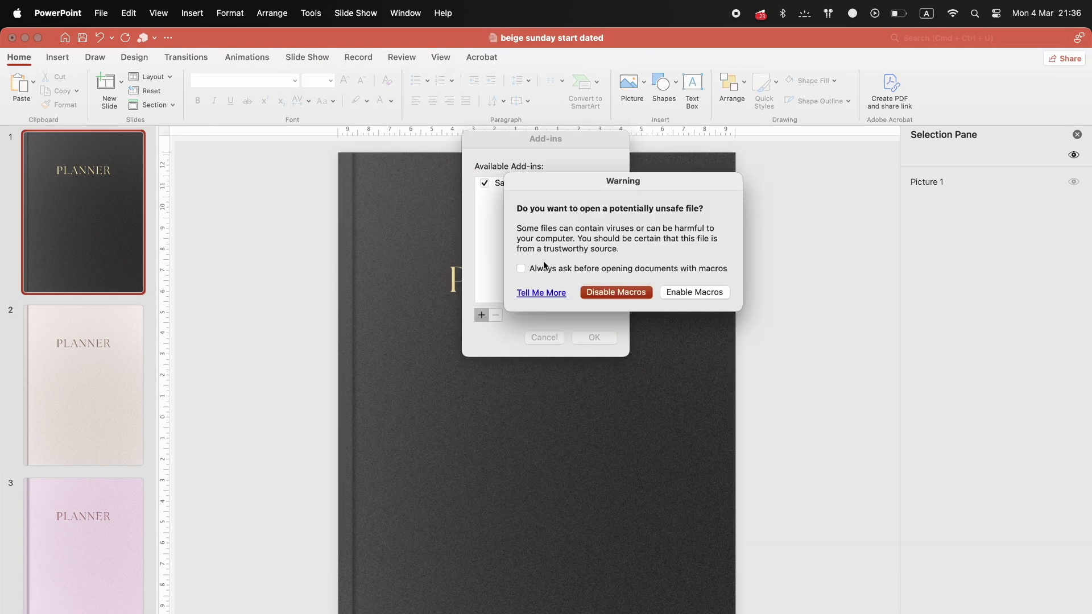
click(689, 294)
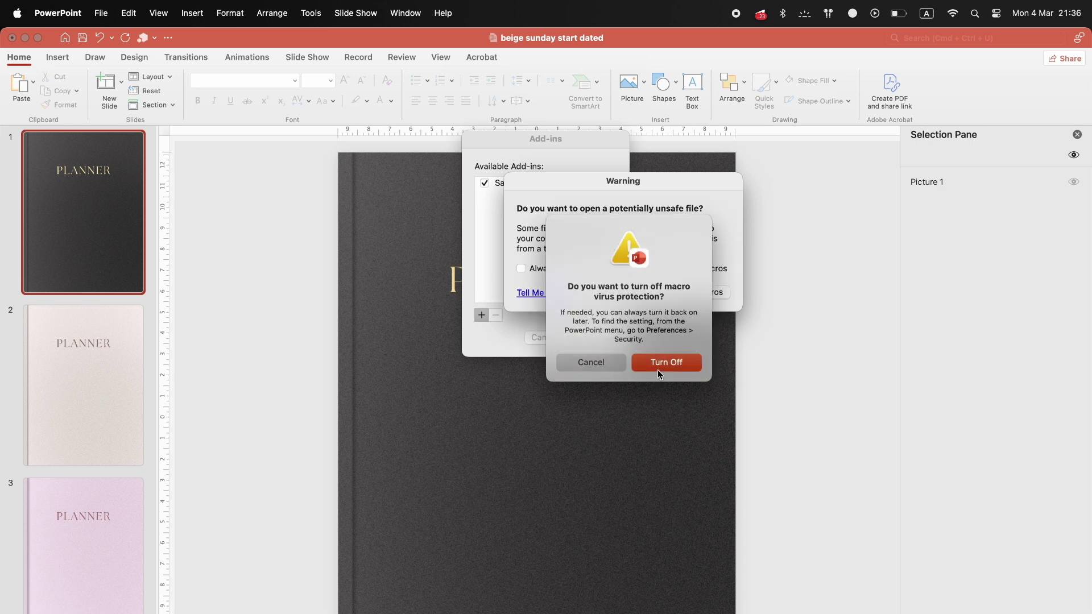
click(658, 363)
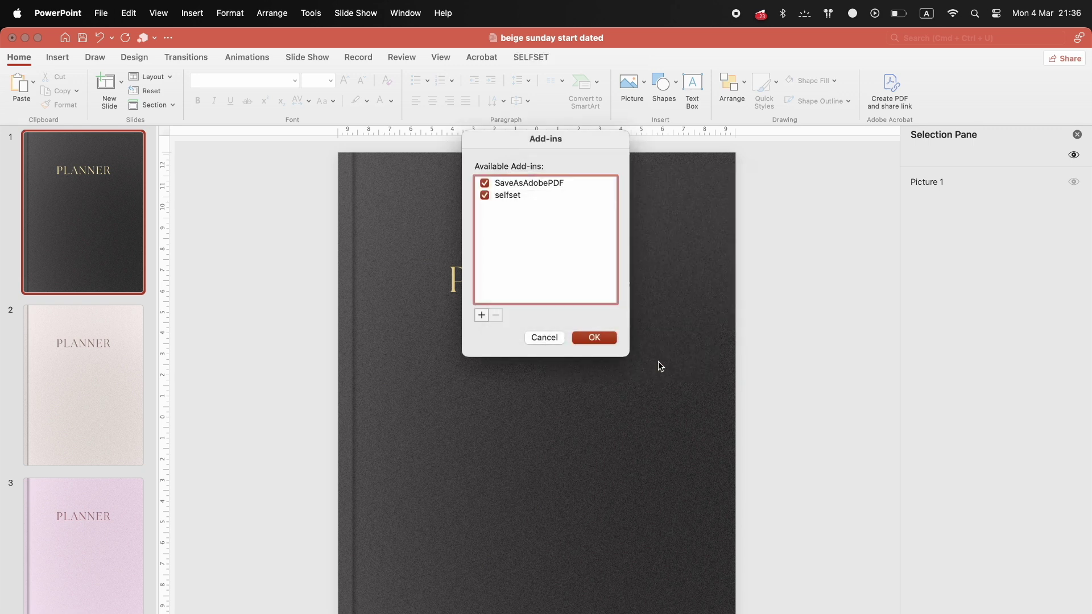
click(594, 338)
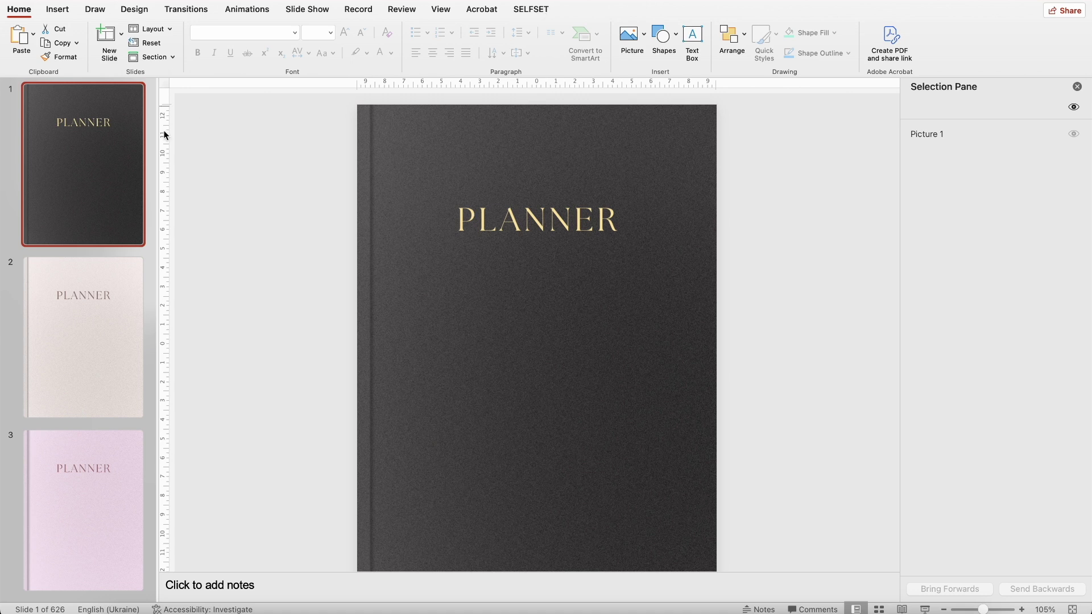
Insert the layered shortcut icon from a picture file on slide 16, the Monday, January 1, 2024 daily page.
scroll(93, 236, down, 10)
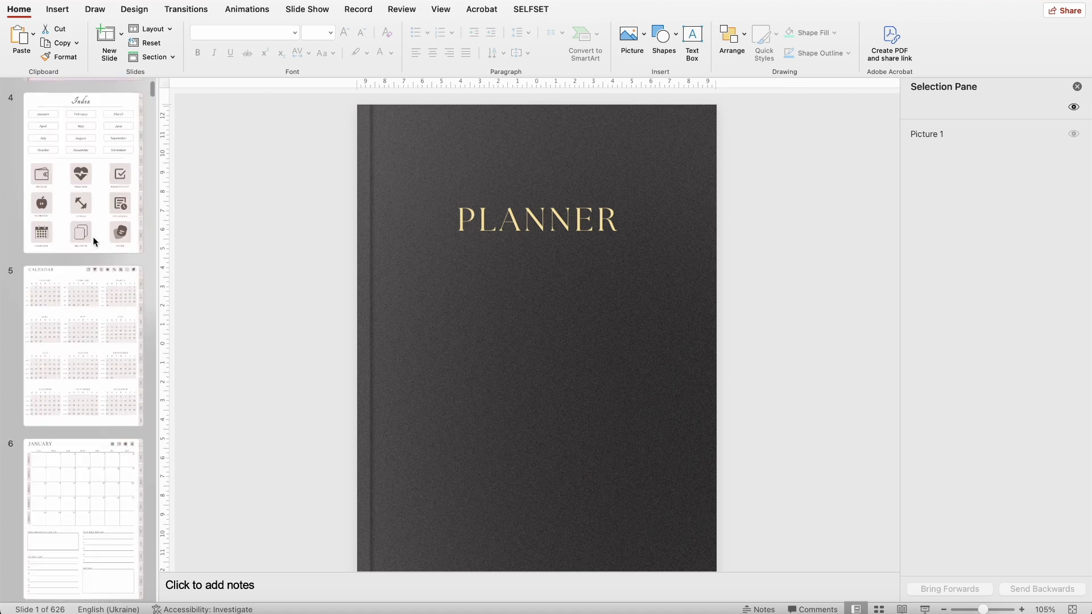
click(64, 473)
scroll(64, 473, down, 15)
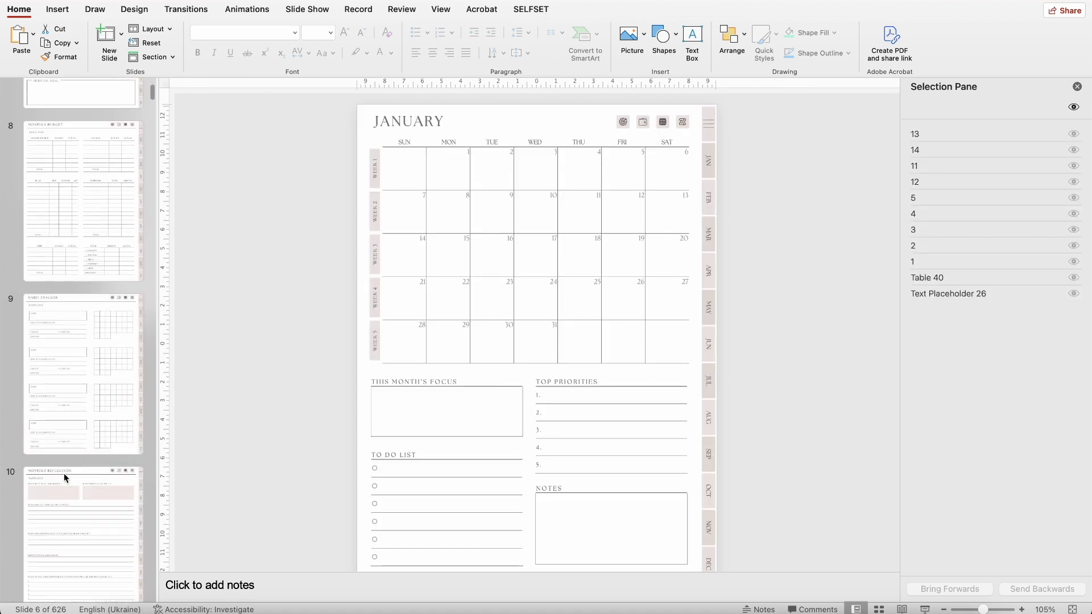
click(64, 463)
scroll(64, 463, down, 12)
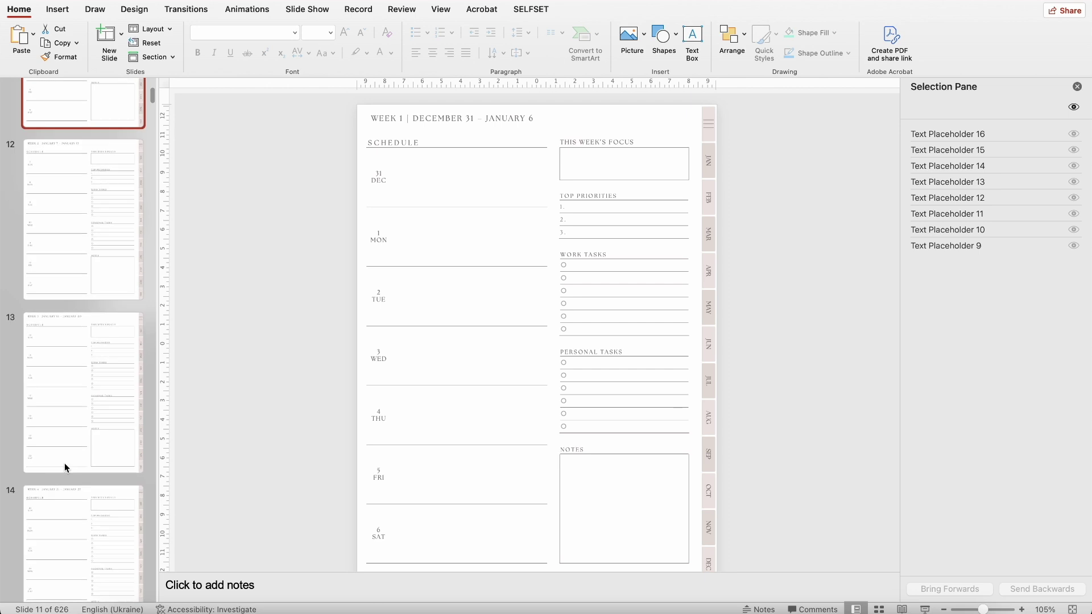
click(63, 468)
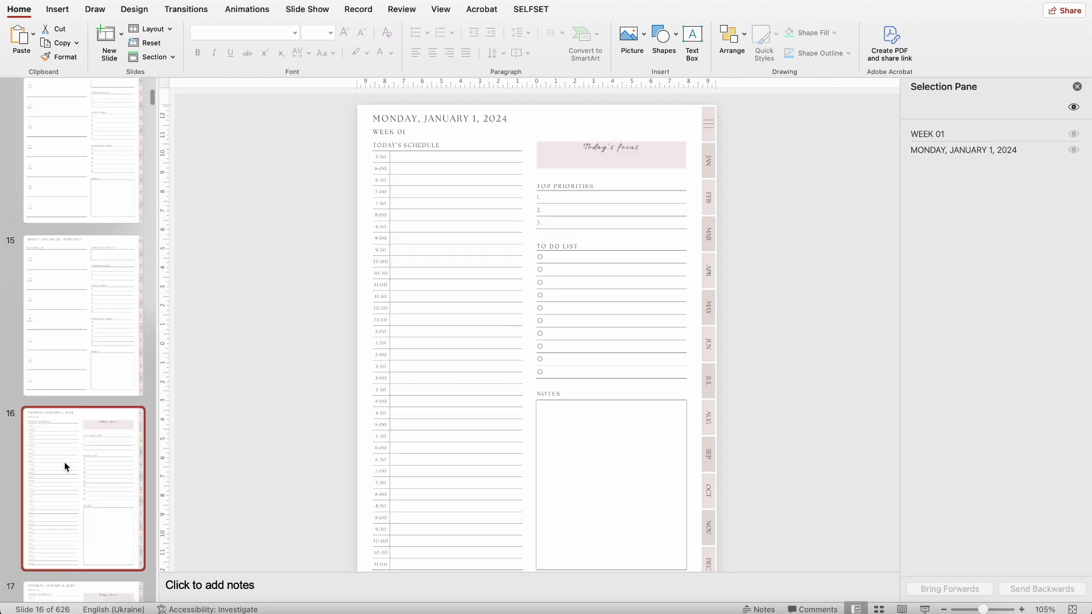
click(58, 9)
click(108, 34)
click(142, 70)
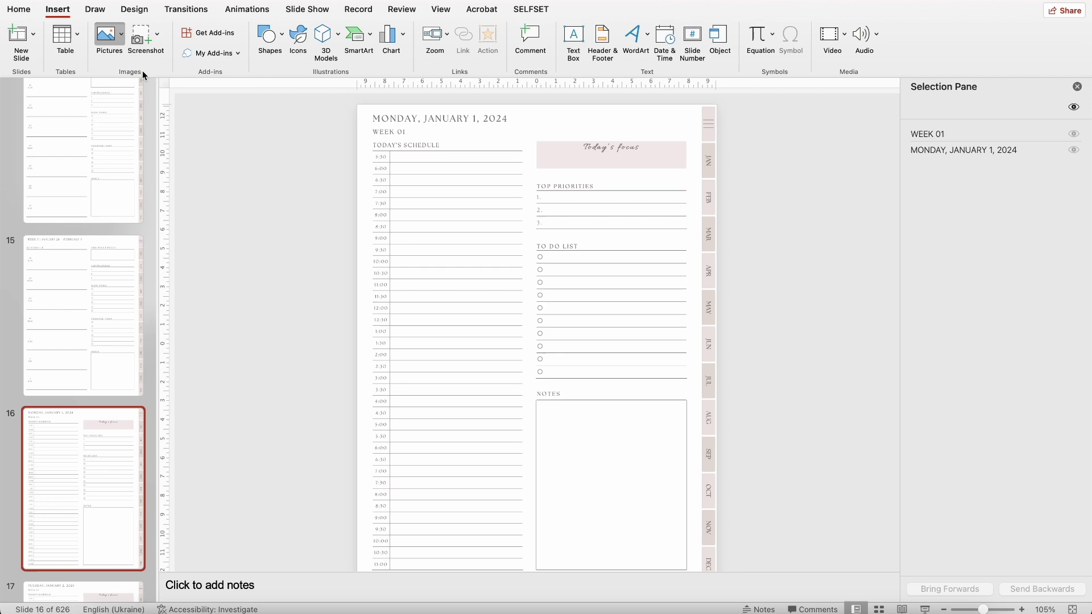
double_click(273, 140)
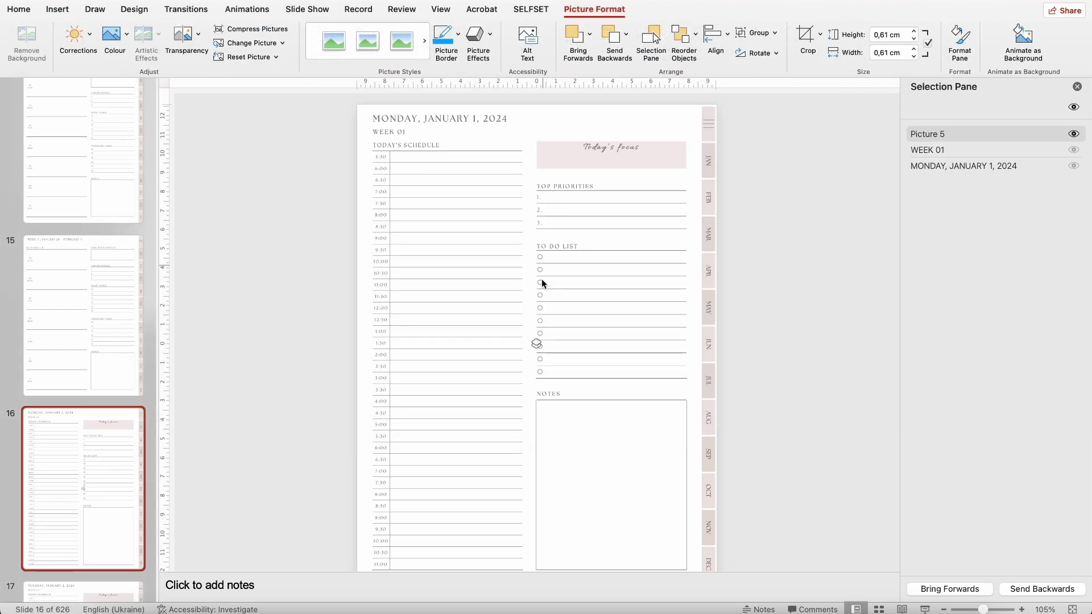
Move the inserted icon to the right end of the page header, level with the date title.
drag(536, 344, 589, 238)
drag(647, 129, 682, 115)
scroll(681, 120, up, 3)
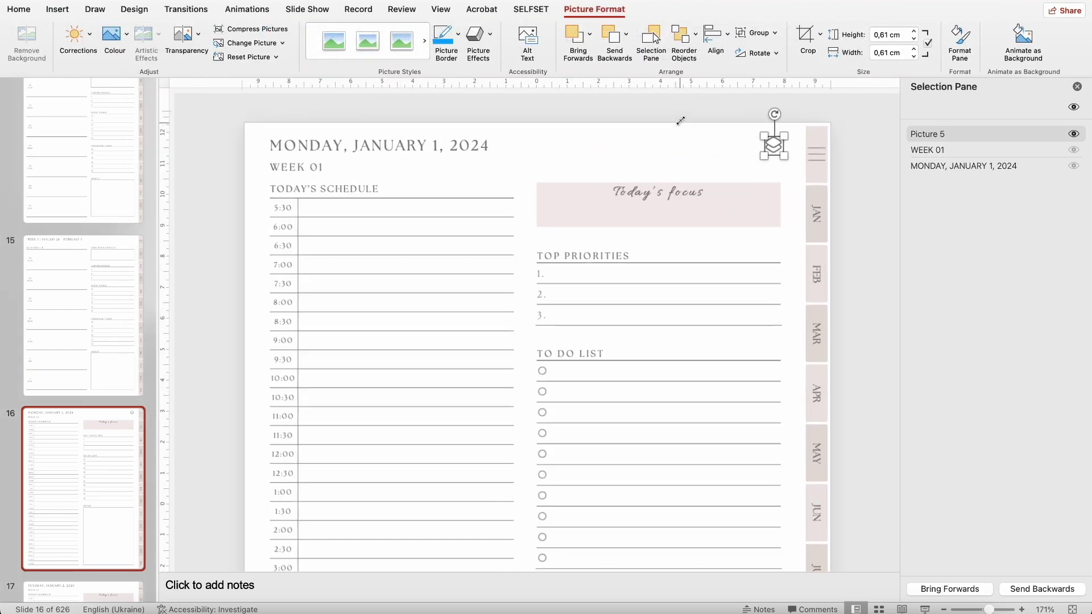
drag(774, 134, 772, 132)
click(812, 153)
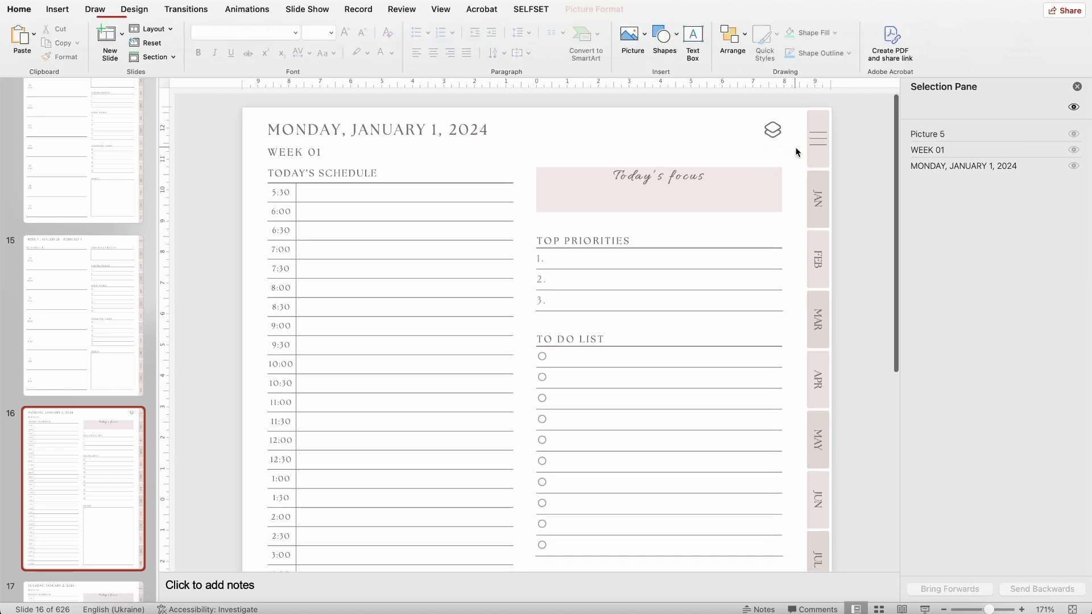
Nudge the header icon slightly left and down to fine-tune its placement above the Today's focus box.
click(776, 133)
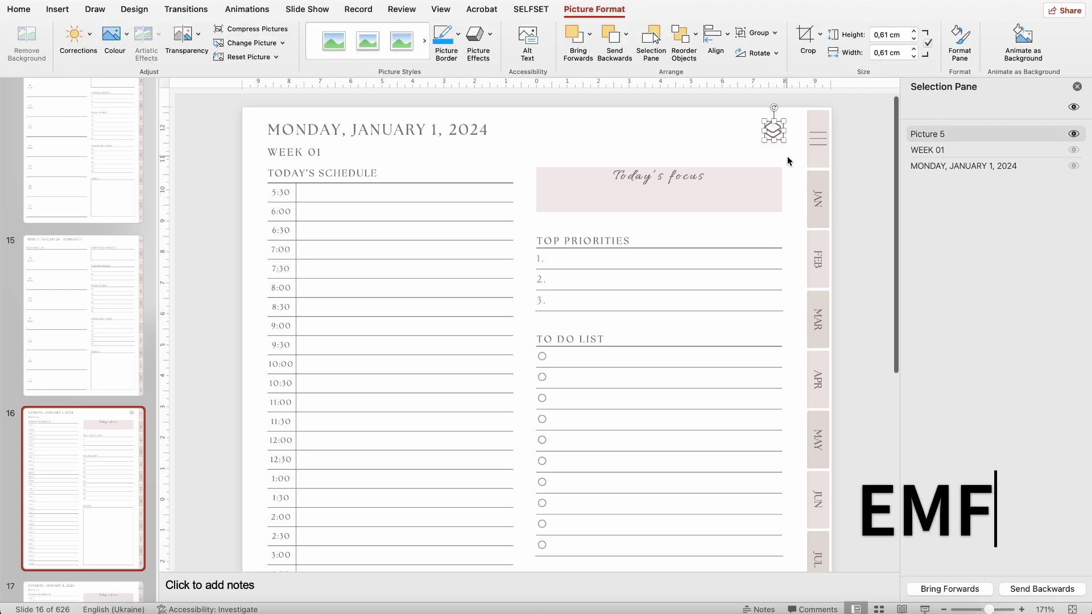
key(Left)
key(Left)
key(Left)
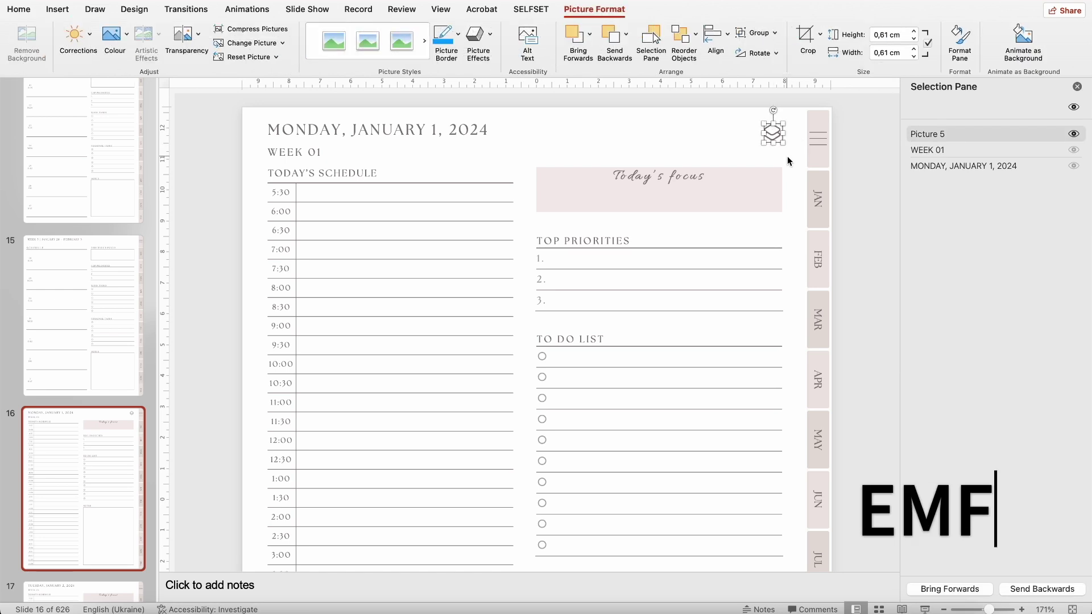
click(796, 157)
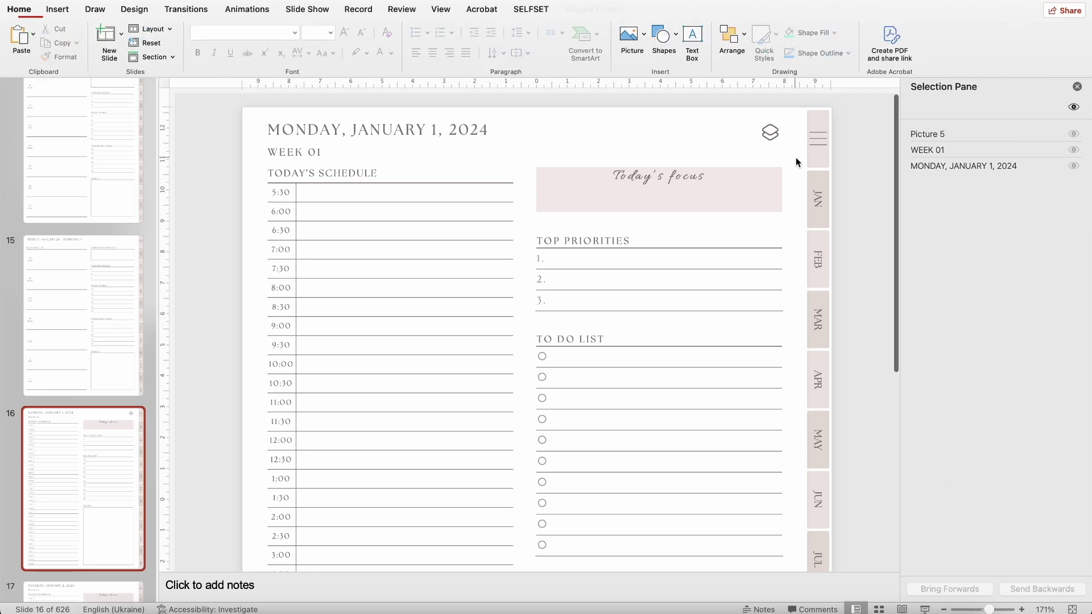
drag(739, 111, 792, 149)
click(793, 153)
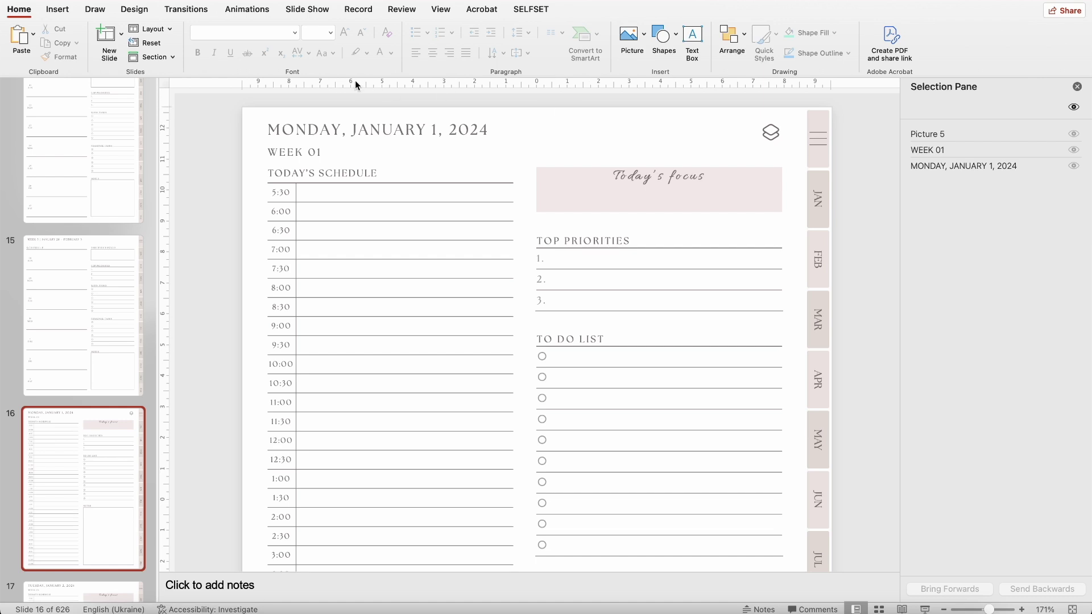
Rename the icon picture on the January 1 slide as SHORTCUT.
click(745, 44)
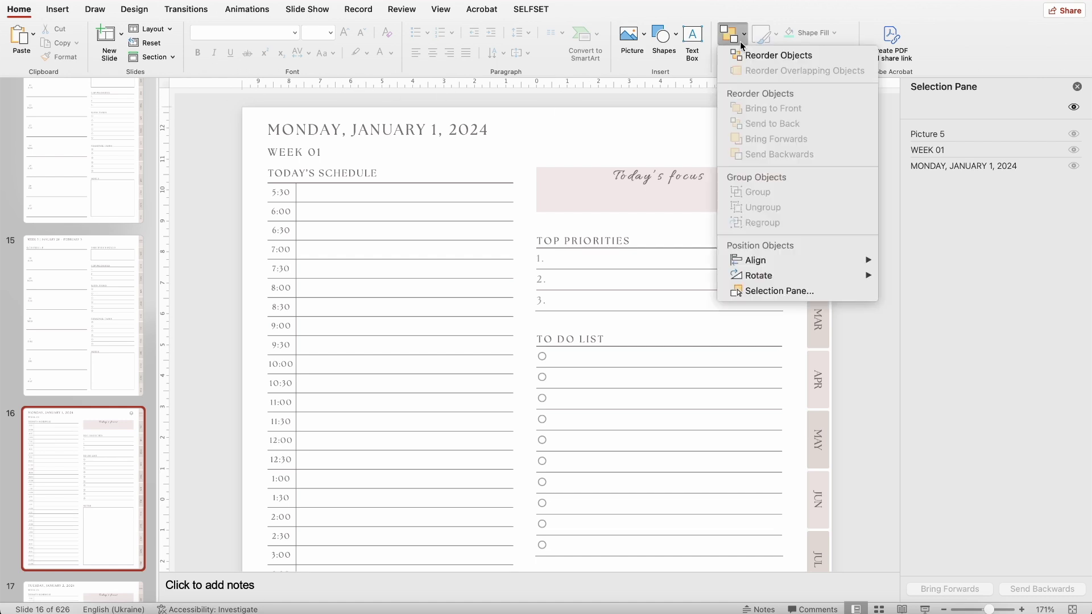
click(790, 292)
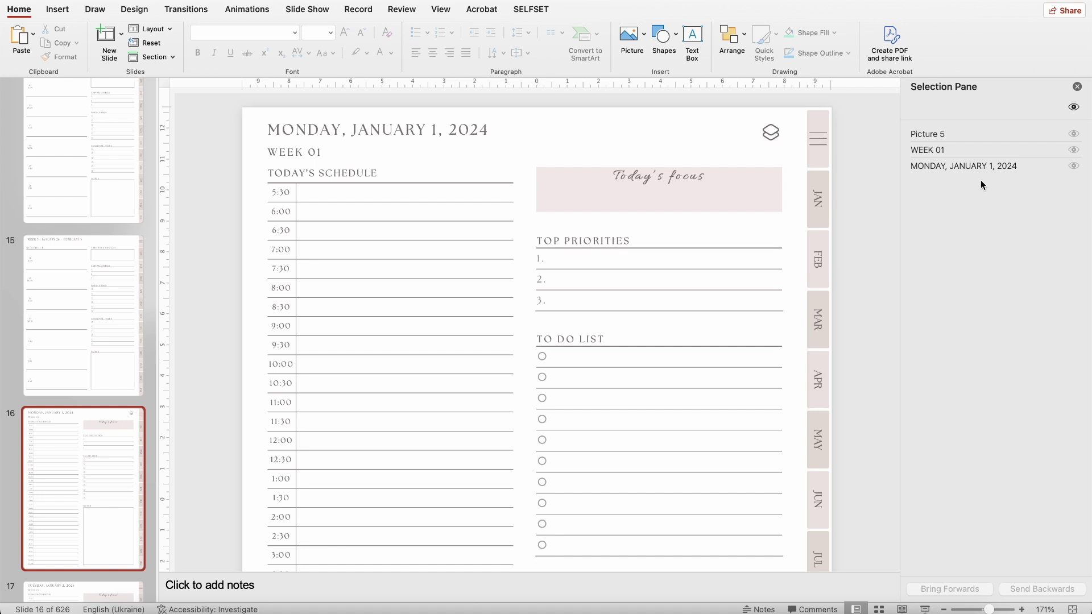
click(940, 165)
click(939, 150)
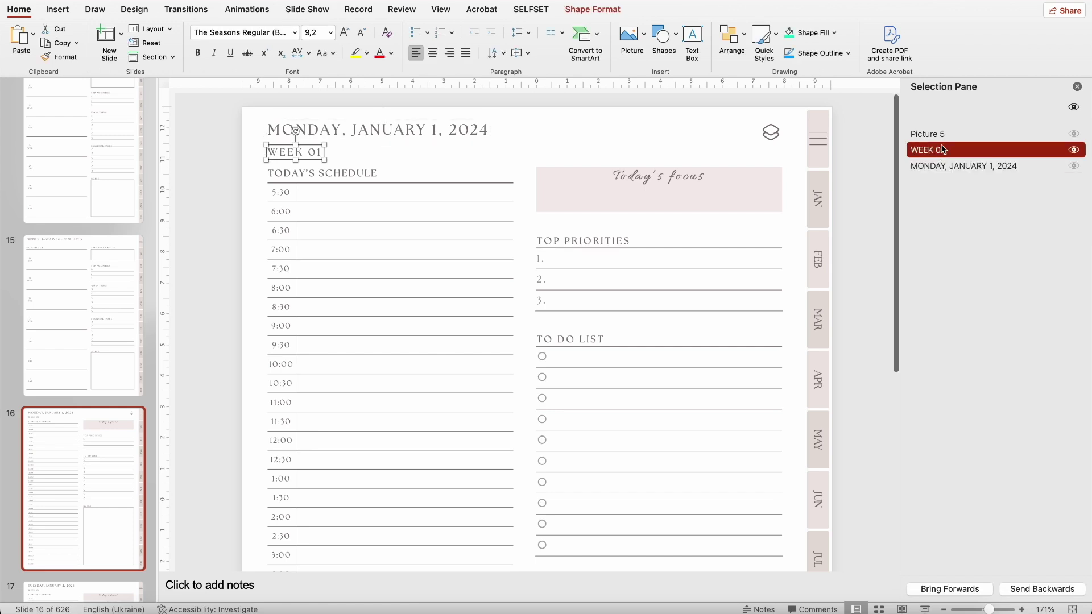
click(943, 134)
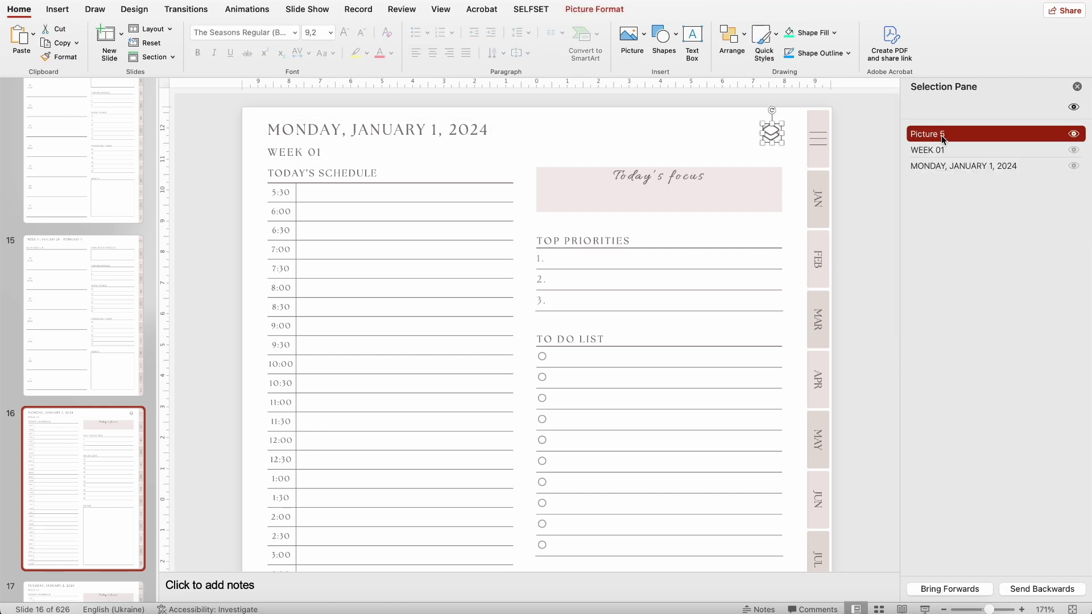
double_click(941, 136)
text(SHORTCUT)
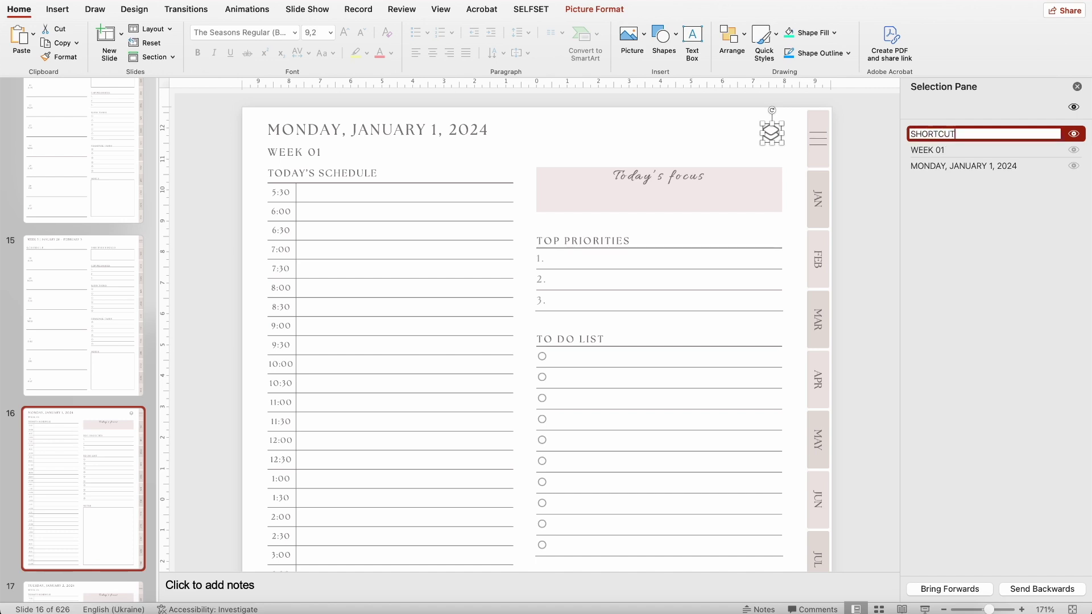
key(Return)
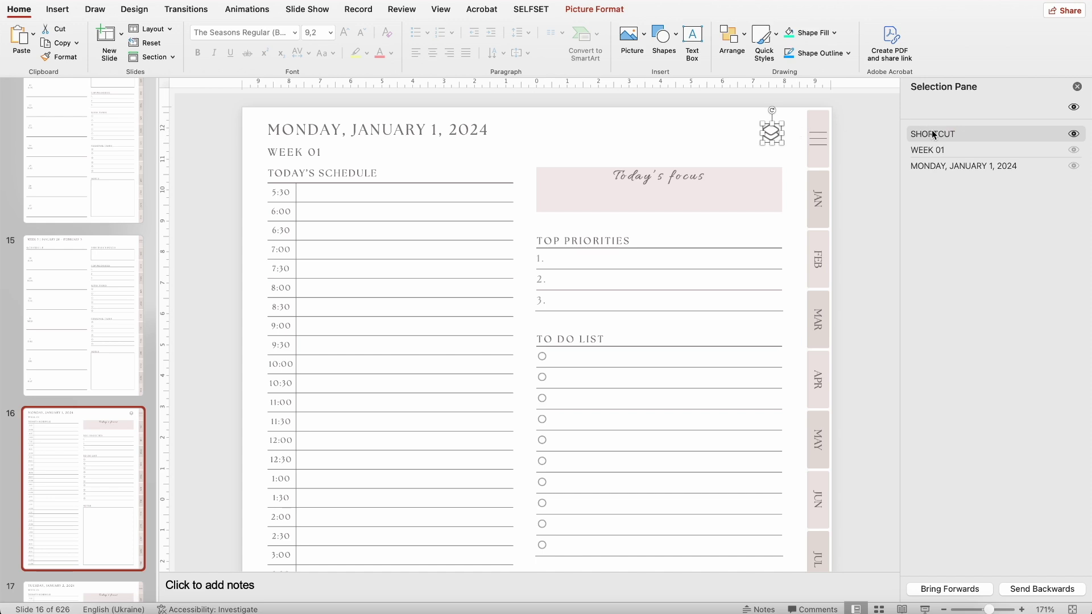
click(823, 151)
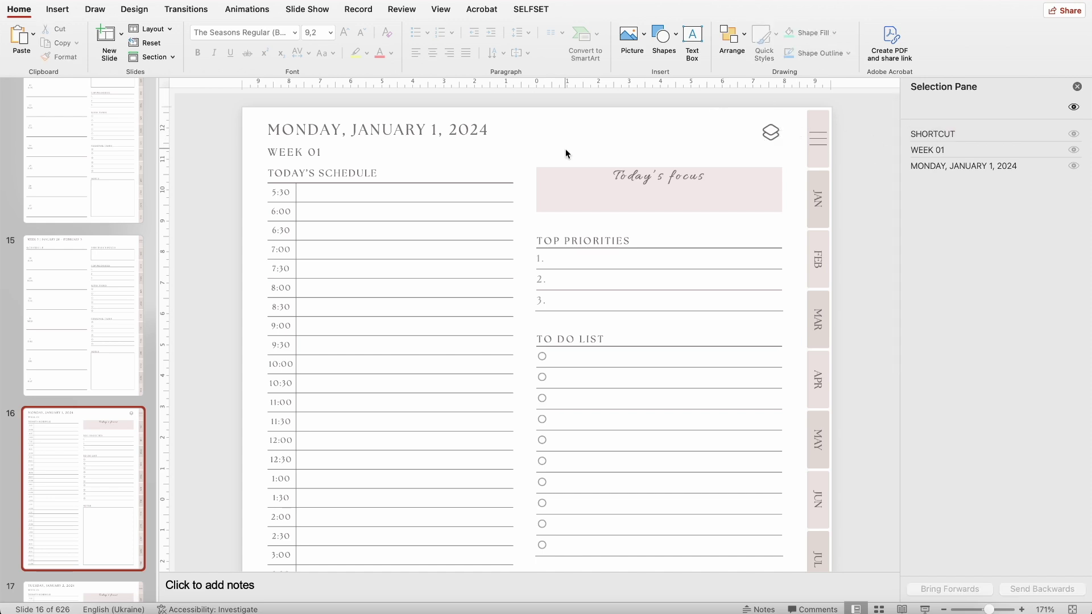
Bring the whole January 1 page into view, check the neighbouring daily slides and select the SHORTCUT icon.
scroll(565, 148, down, 5)
ctrl+scroll(565, 149, down, 5)
ctrl+scroll(566, 149, down, 1)
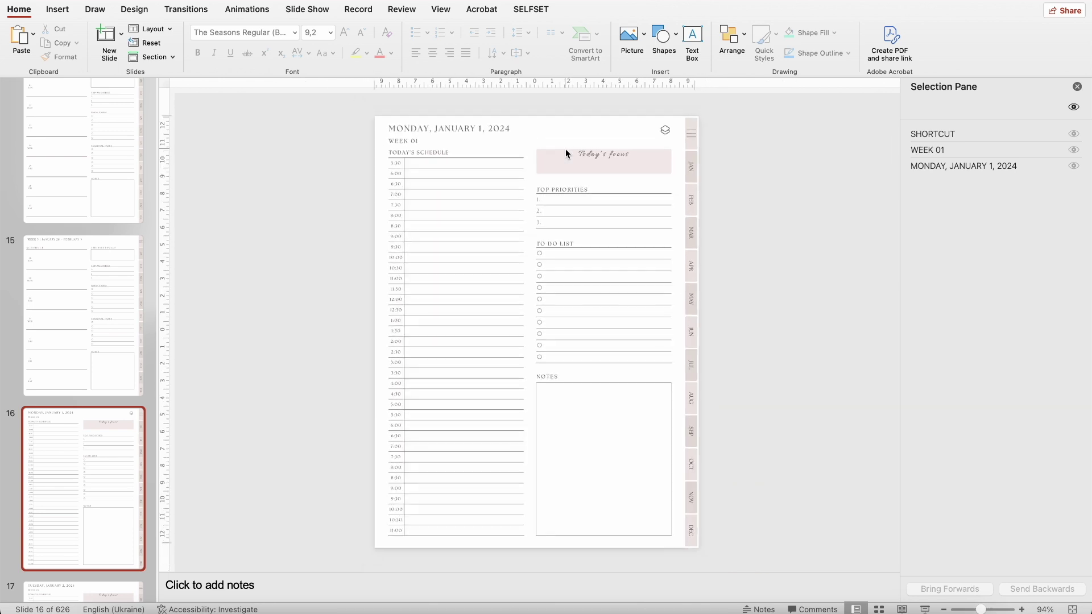
scroll(90, 316, down, 2)
scroll(80, 407, down, 3)
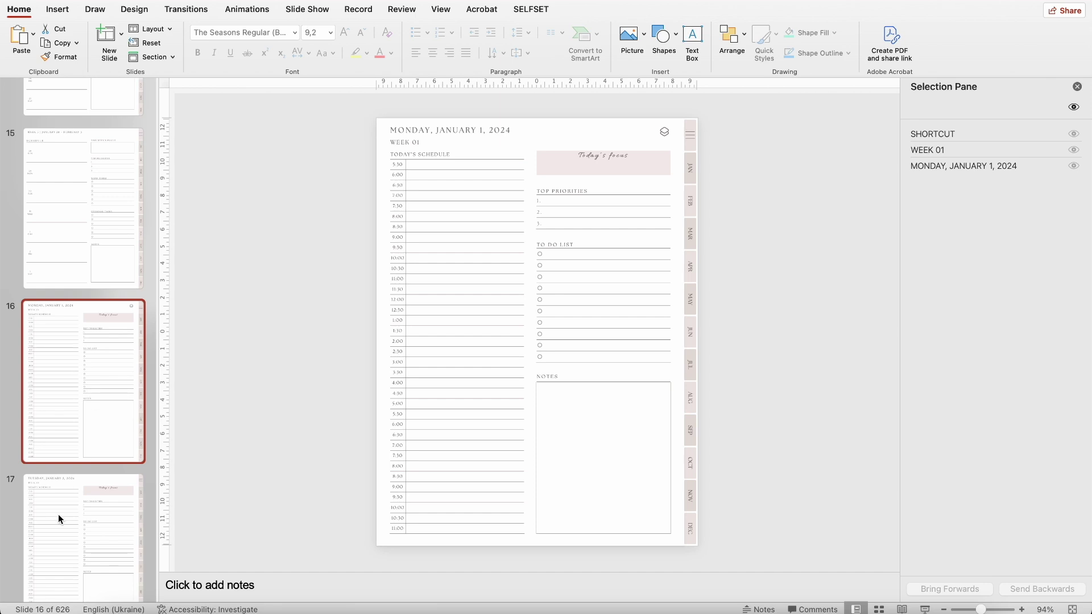
click(58, 514)
click(68, 396)
scroll(68, 396, down, 3)
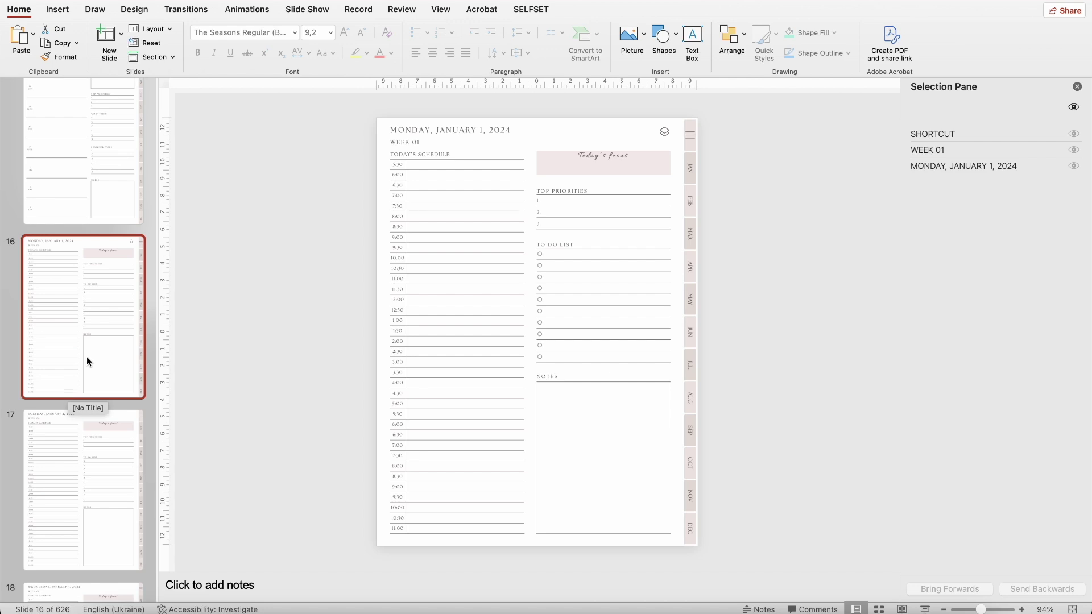
scroll(87, 355, down, 3)
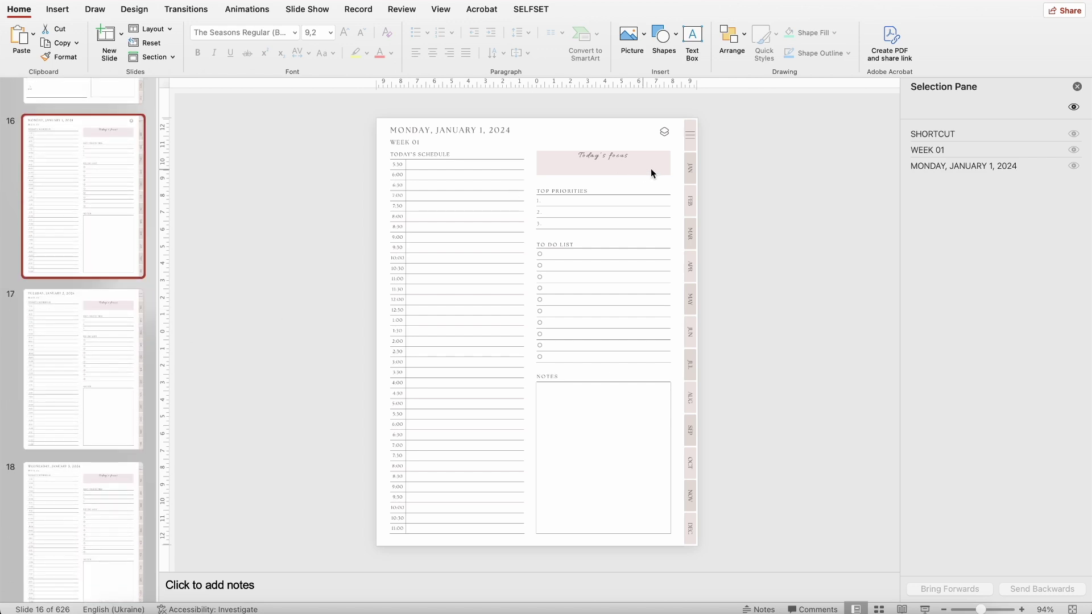
drag(631, 113, 698, 148)
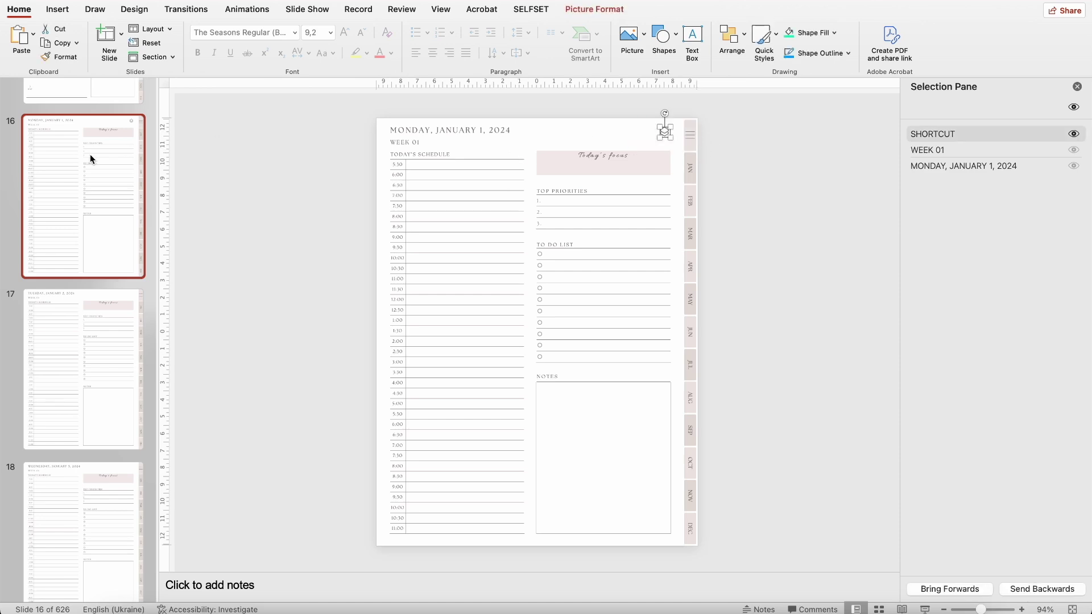
Look through the daily slides from January 2 (slide 17) to January 31 (slide 46) for the shortcut icon.
click(85, 245)
click(77, 335)
scroll(78, 335, down, 15)
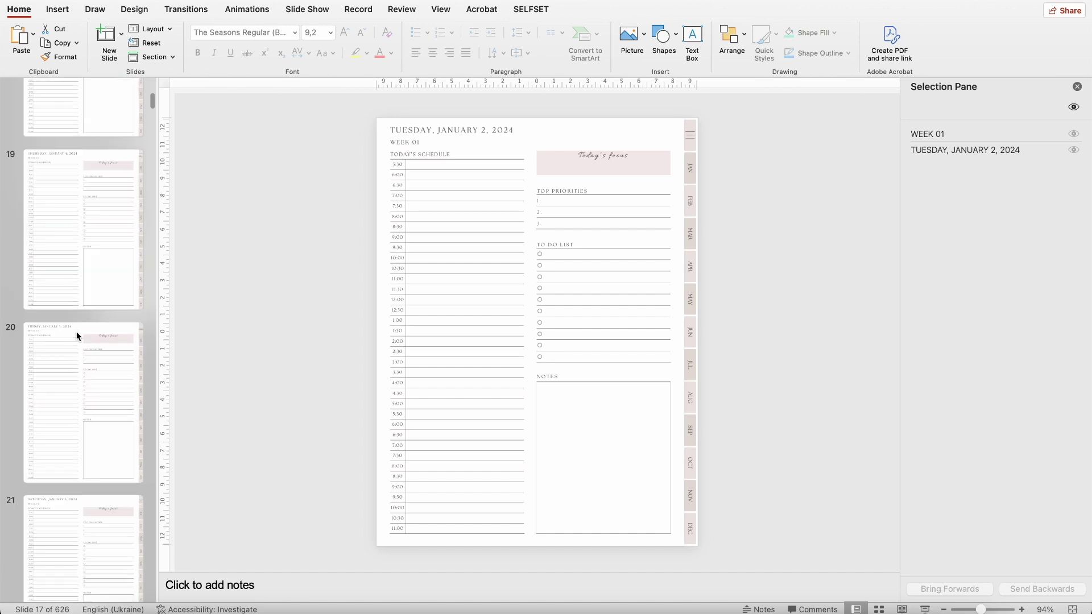
scroll(78, 336, down, 20)
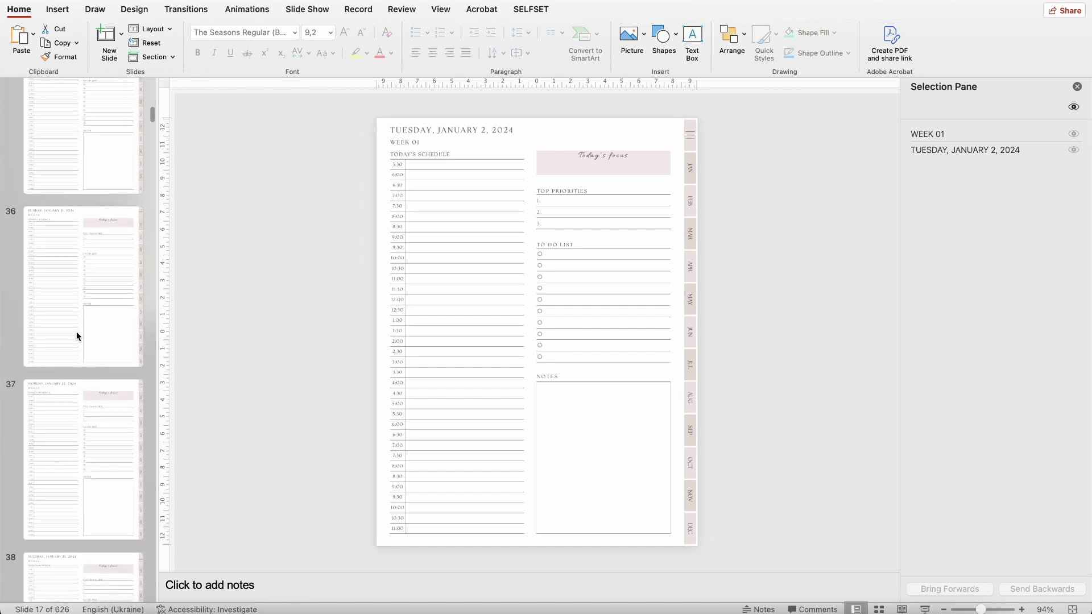
scroll(77, 335, up, 2)
click(78, 335)
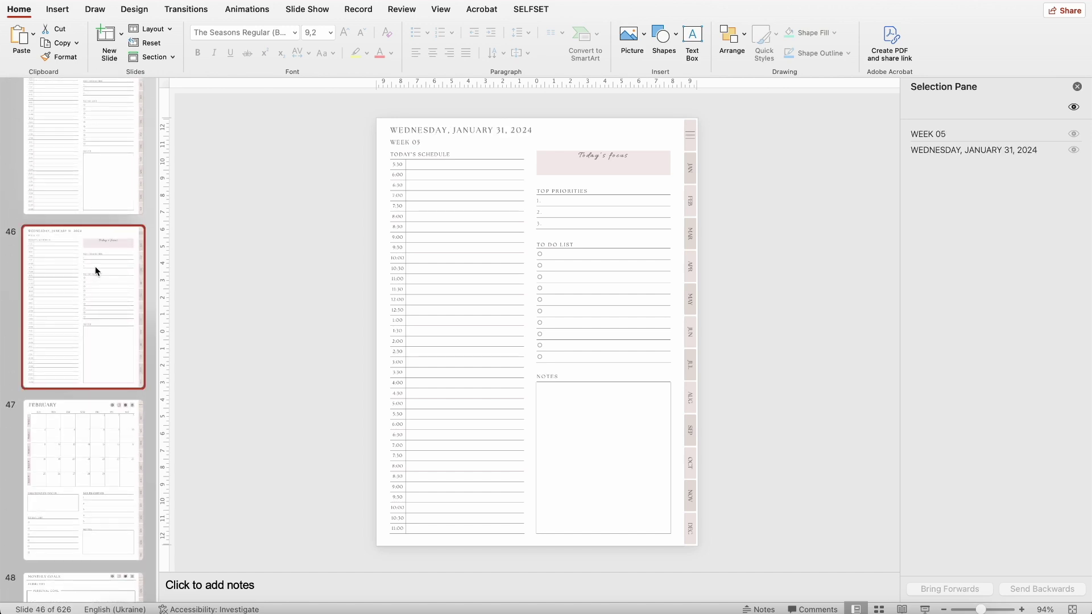
scroll(94, 266, up, 20)
scroll(94, 266, up, 5)
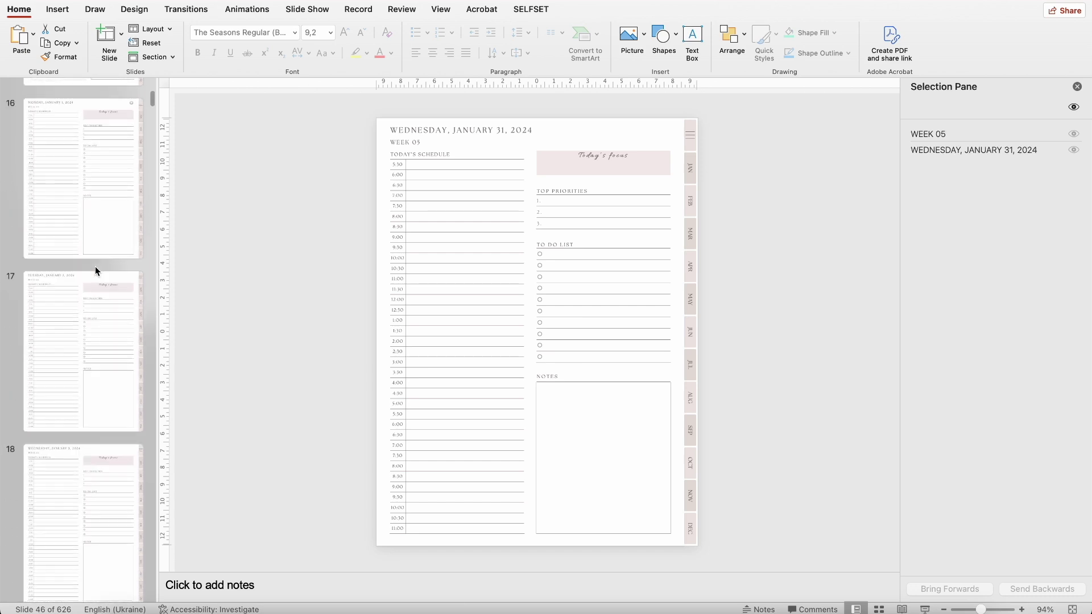
Copy the SHORTCUT element from slide 16 to slides 17 through 22 with the selfset Copy Anything by Name command.
click(98, 400)
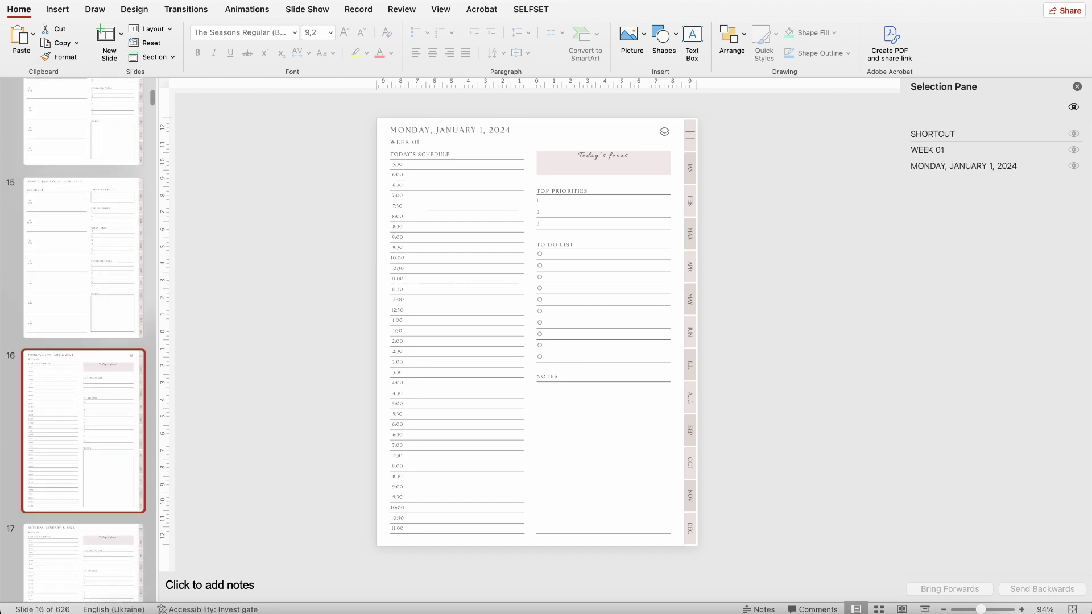
click(519, 11)
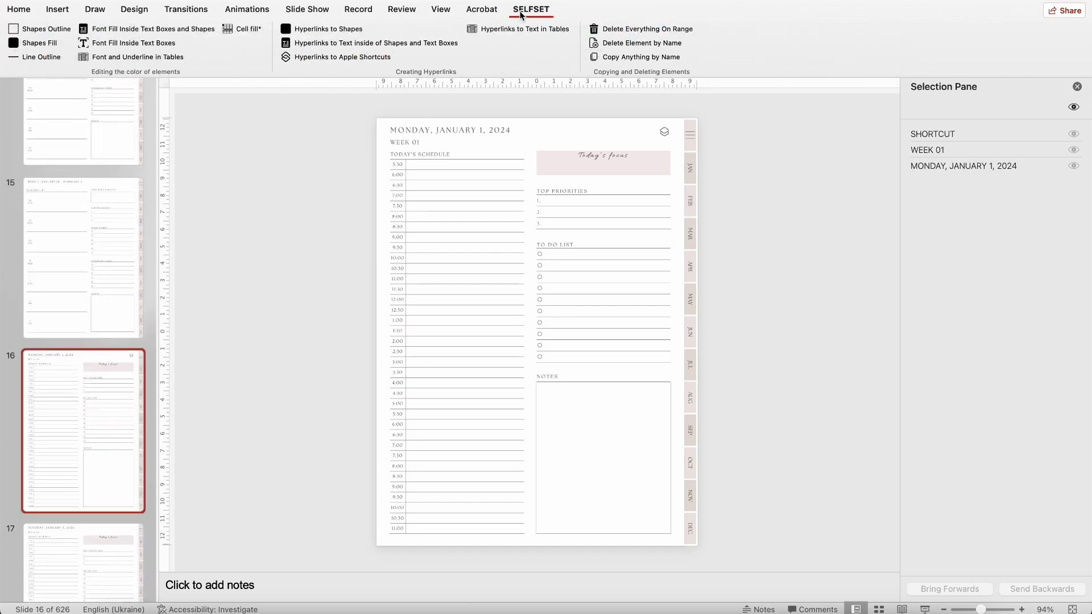
click(636, 58)
drag(589, 178, 589, 252)
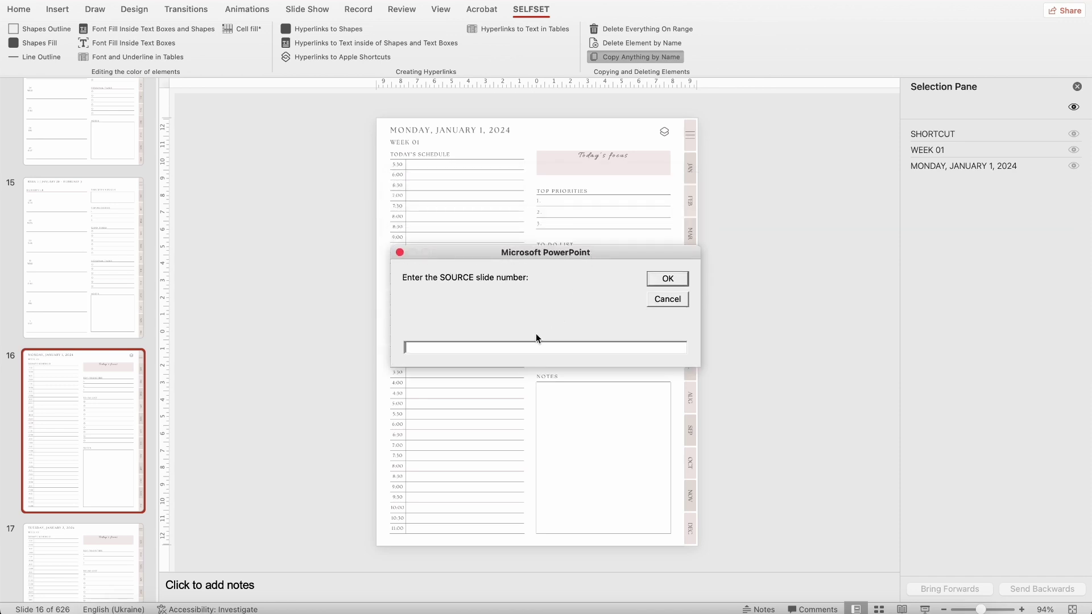
text(16)
key(Return)
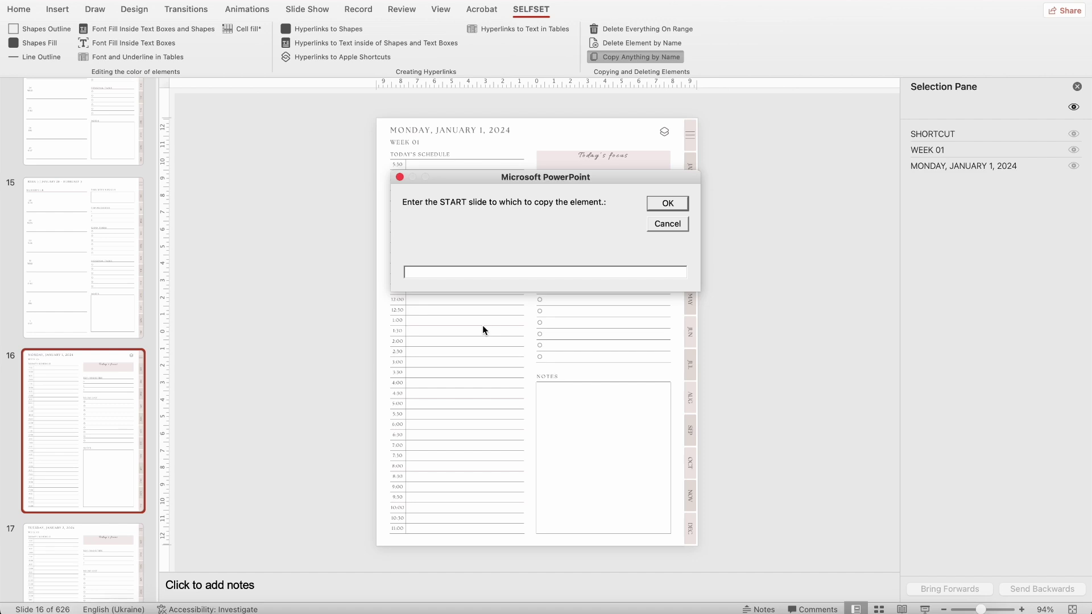
text(17)
key(Return)
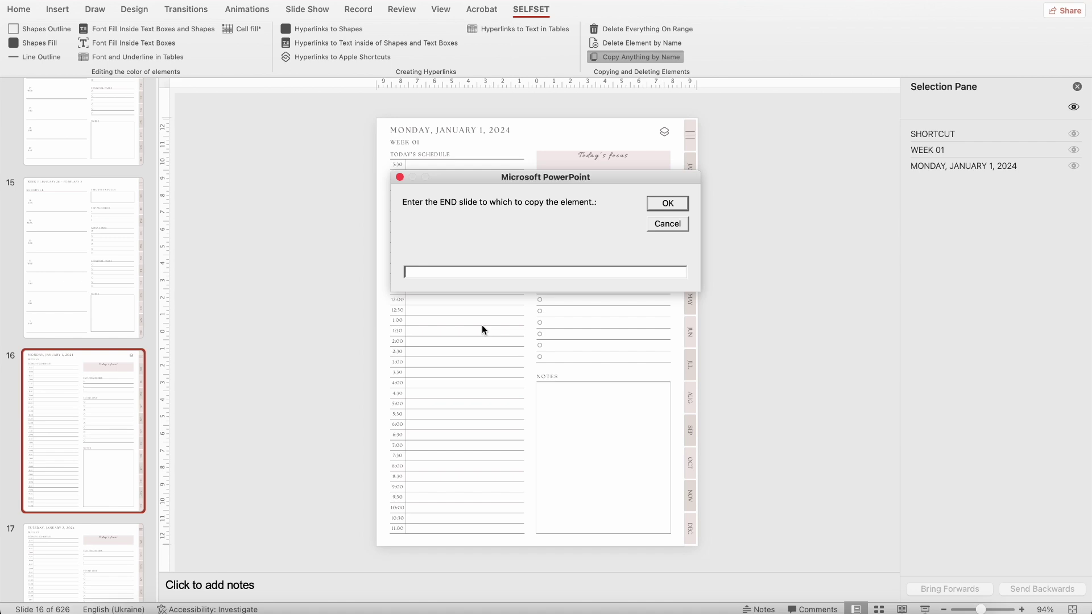
text(22)
key(Return)
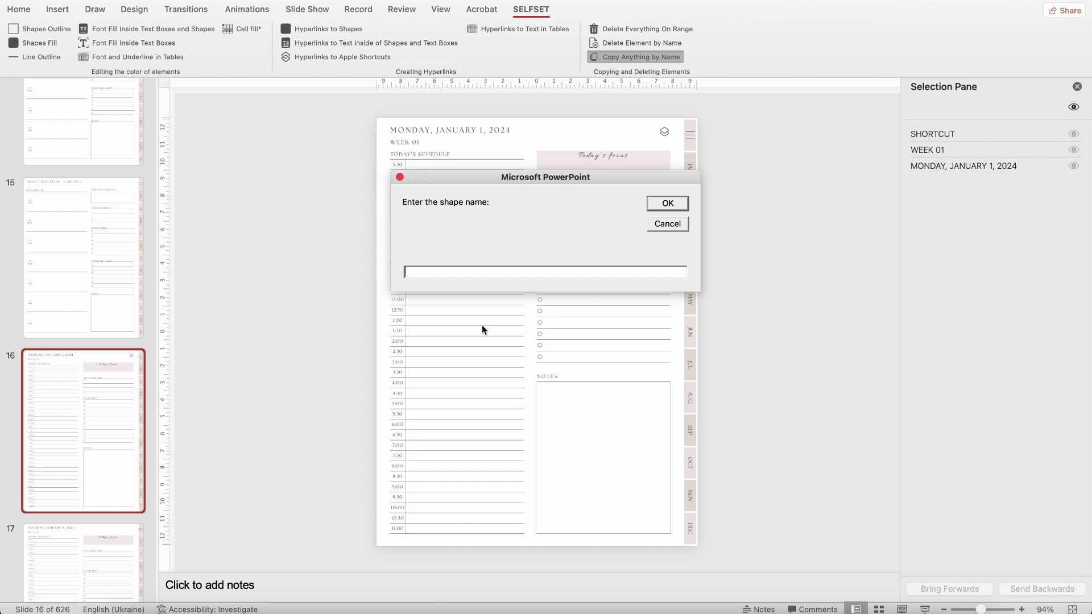
text(SHORTCUT)
drag(590, 175, 582, 199)
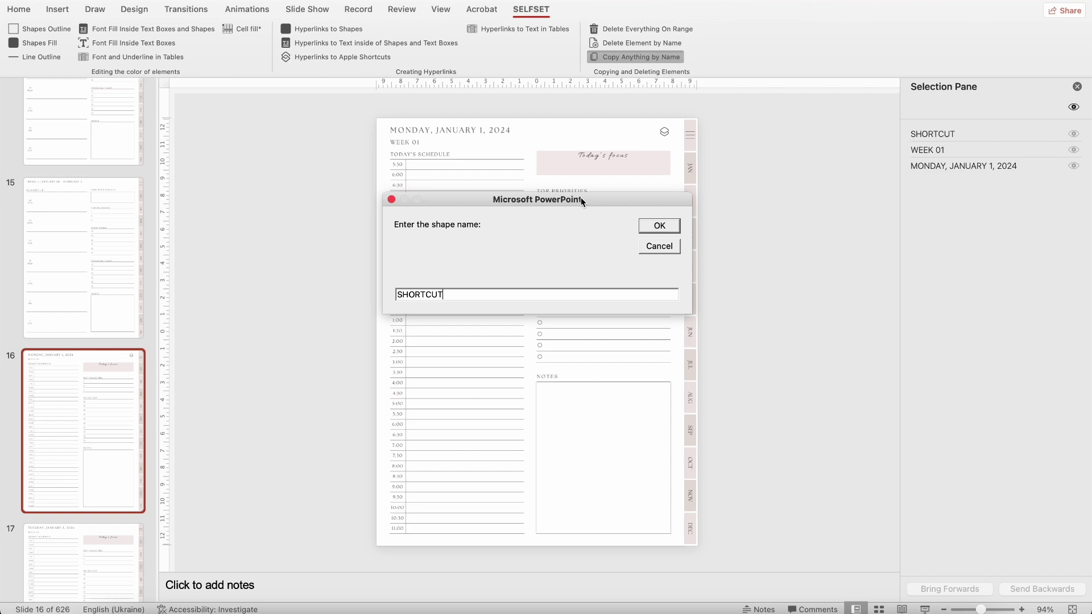
click(646, 225)
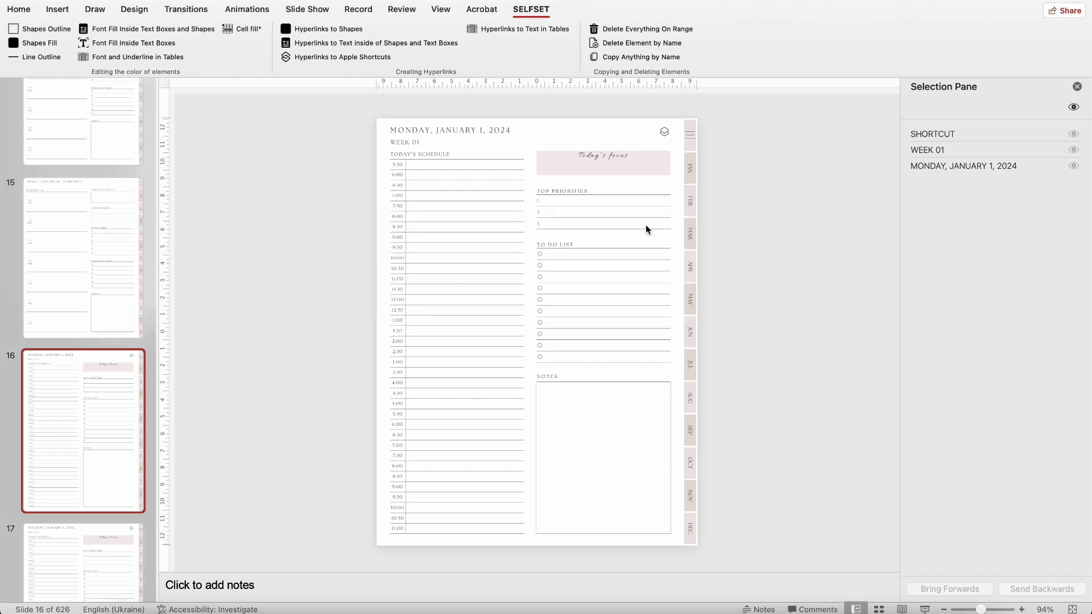
Check the January 2 slide and the neighbouring daily slides for the copied shortcut icon, ending on the January 1 slide.
scroll(77, 341, down, 3)
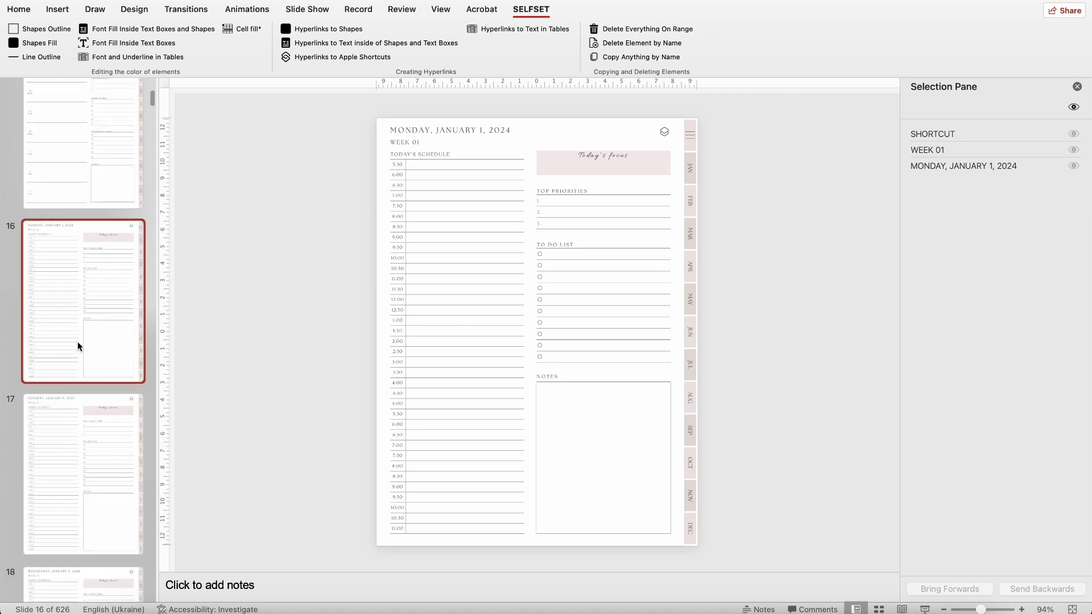
click(80, 453)
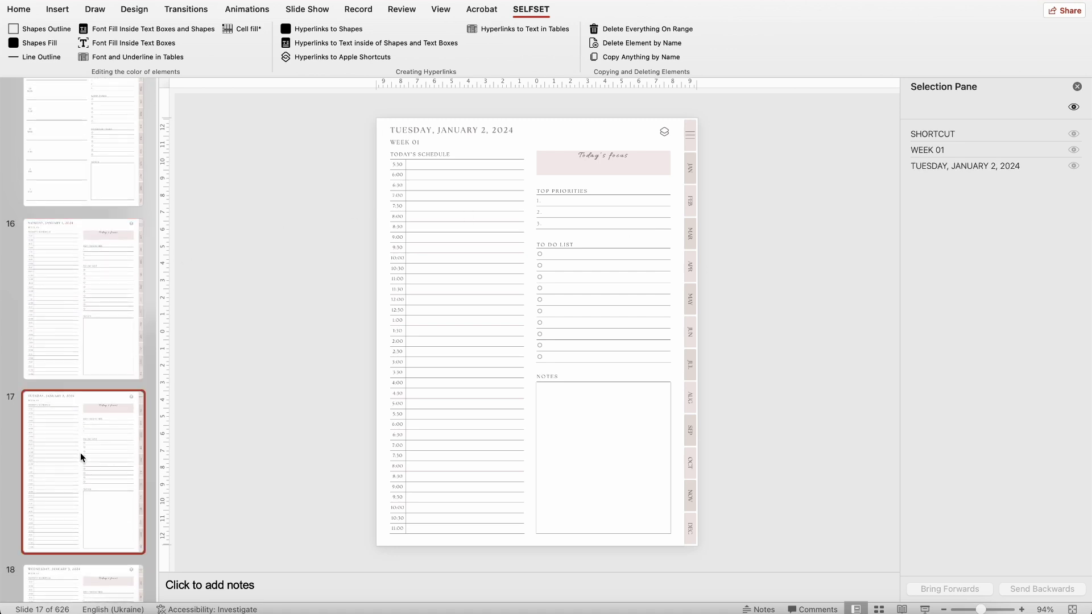
scroll(80, 453, down, 4)
click(79, 459)
key(Up)
key(Up)
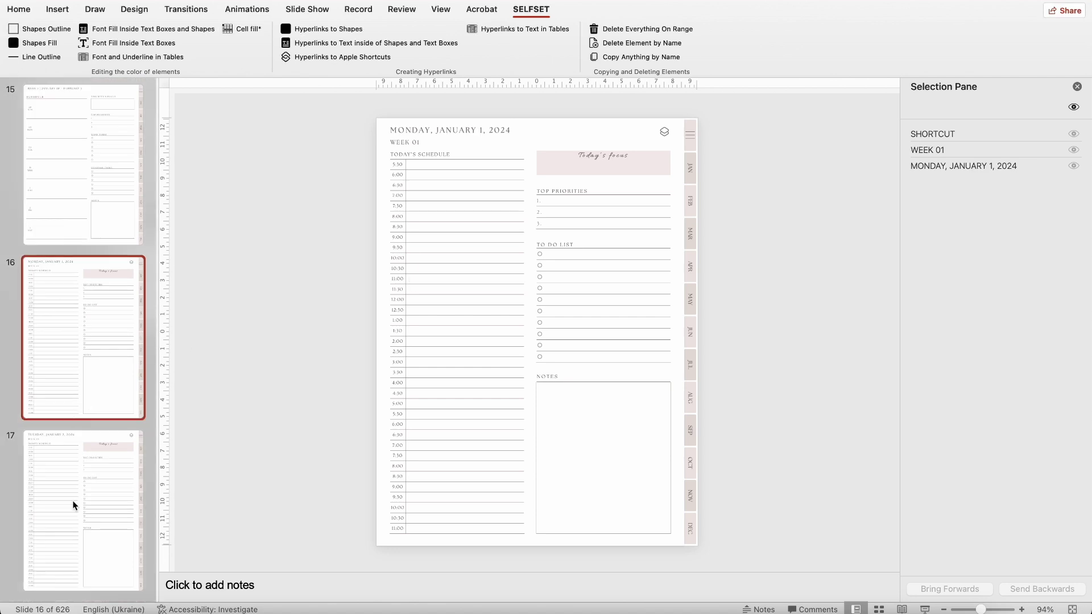
click(74, 505)
click(87, 359)
Switch to the Shortcuts app and rename the selfset1 shortcut as yourstore.
key(ctrl+Right)
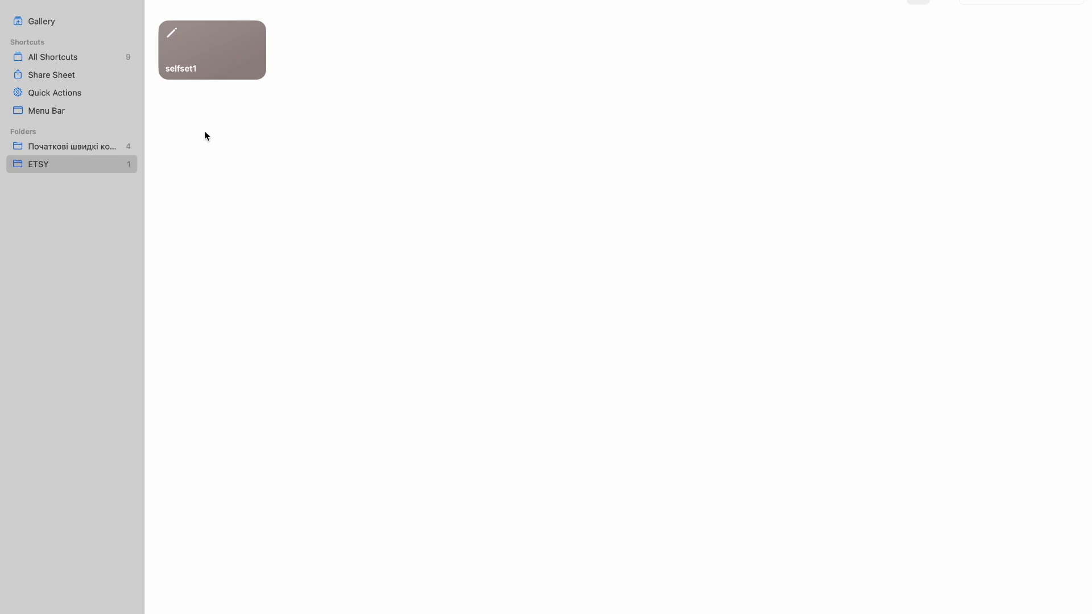
right_click(194, 45)
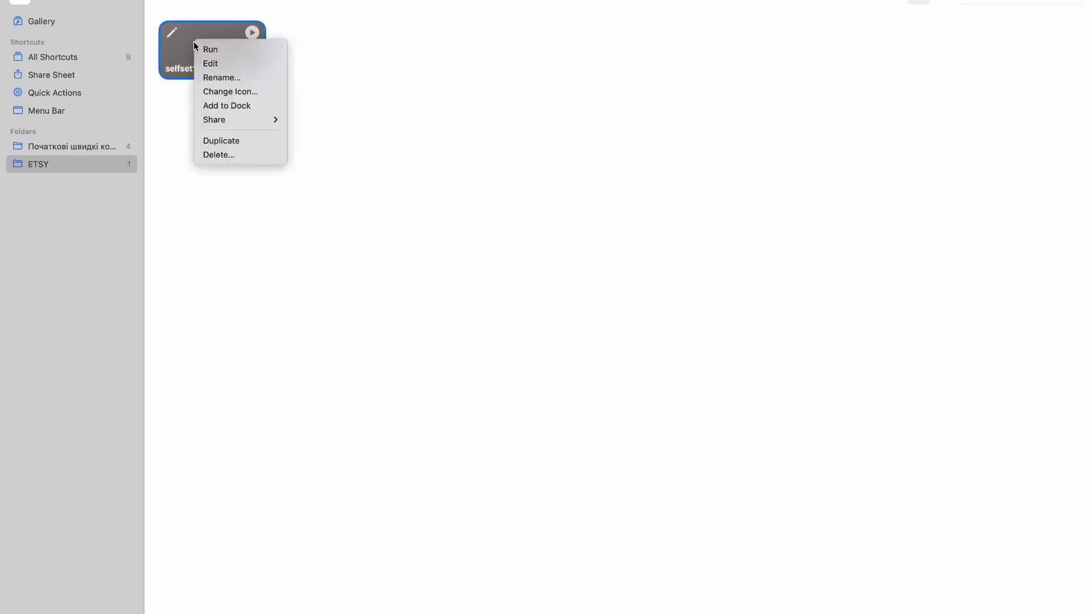
click(228, 77)
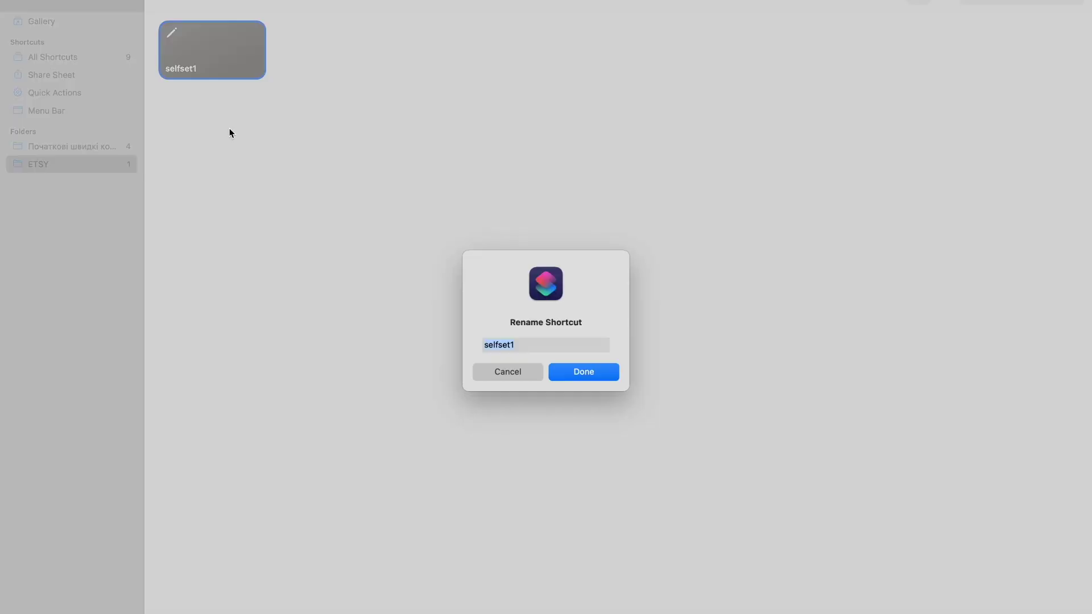
key(BackSpace)
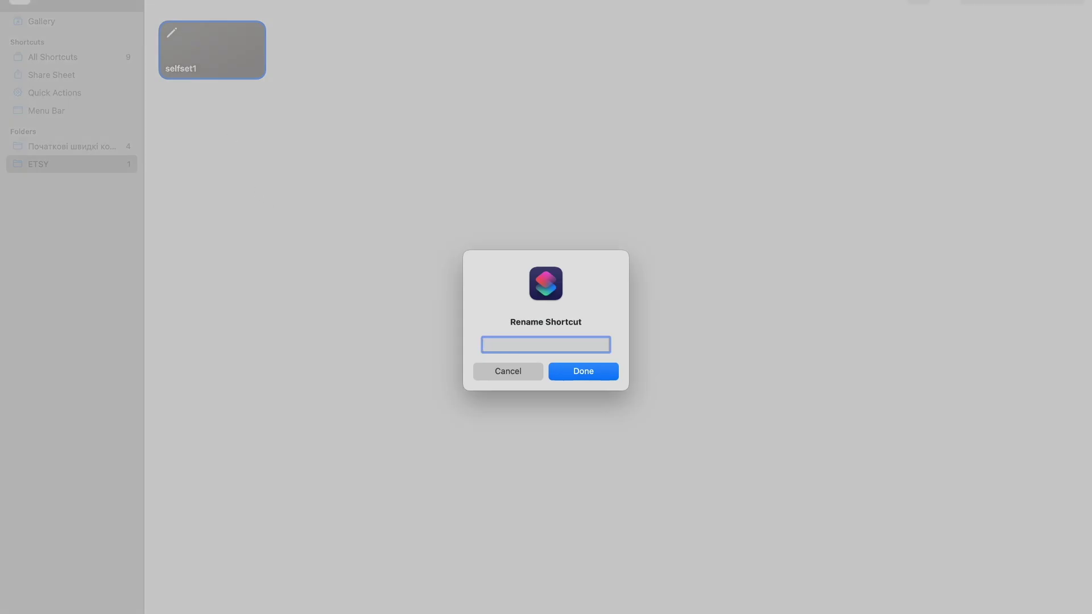
text(yourstore)
key(Return)
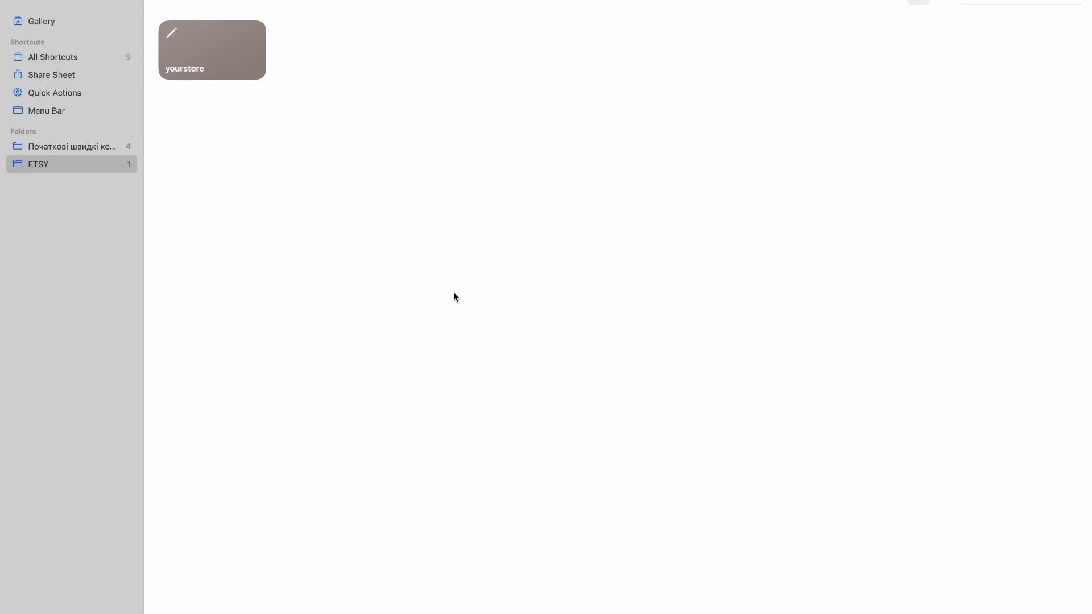
Back in PowerPoint, create Hyperlinks to Apple Shortcuts on slides 16 to 46 for the shortcut yourstore, with start date 1/1/2024.
key(super+Tab)
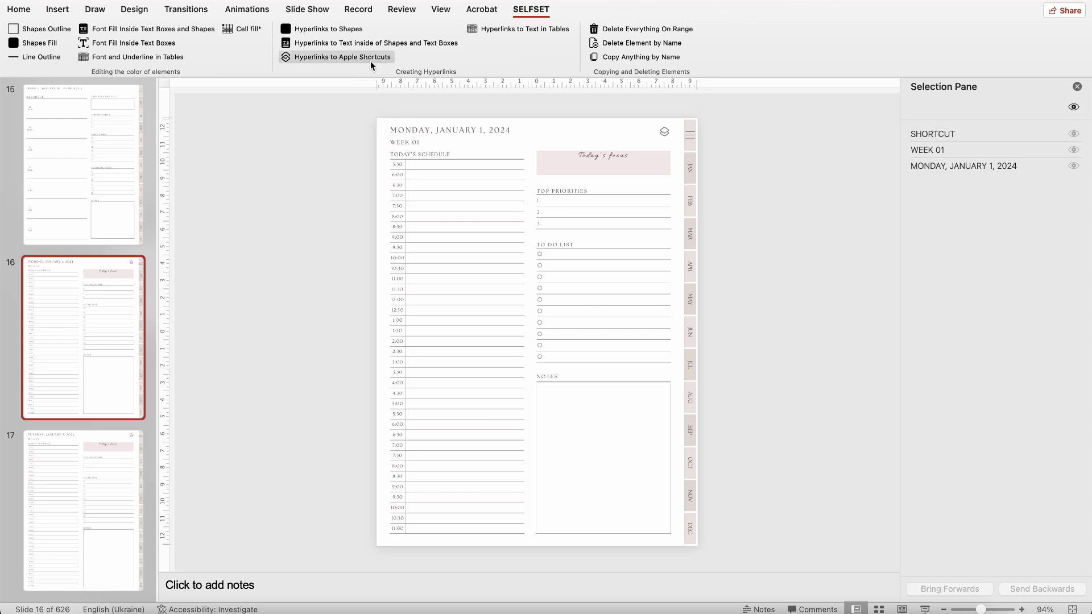
click(337, 59)
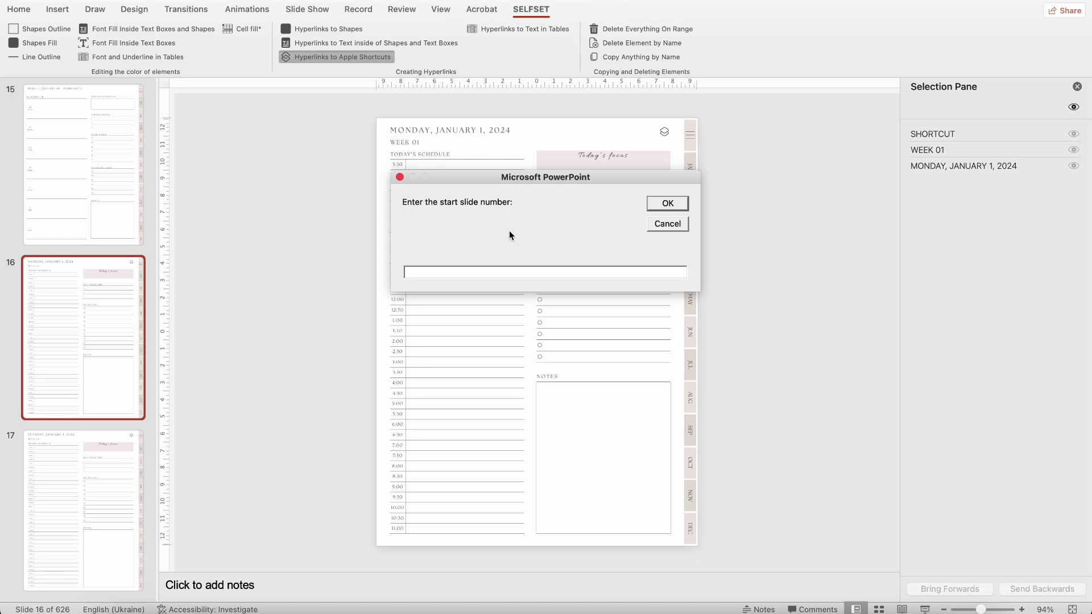
text(16)
key(Return)
text(46)
key(Return)
text(yourstore)
key(Return)
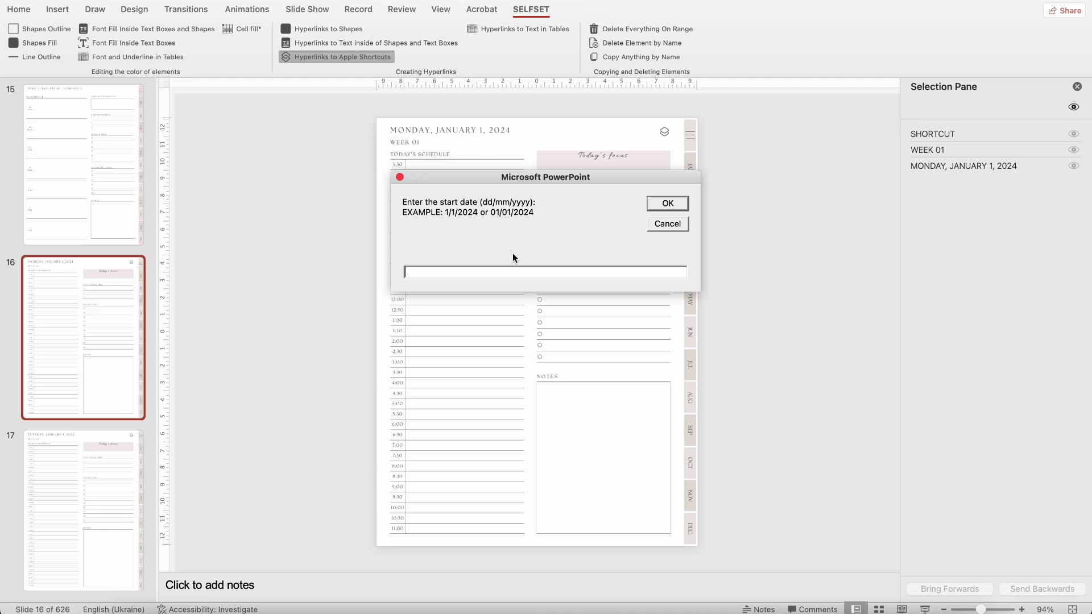
text(1/1/2024)
key(Return)
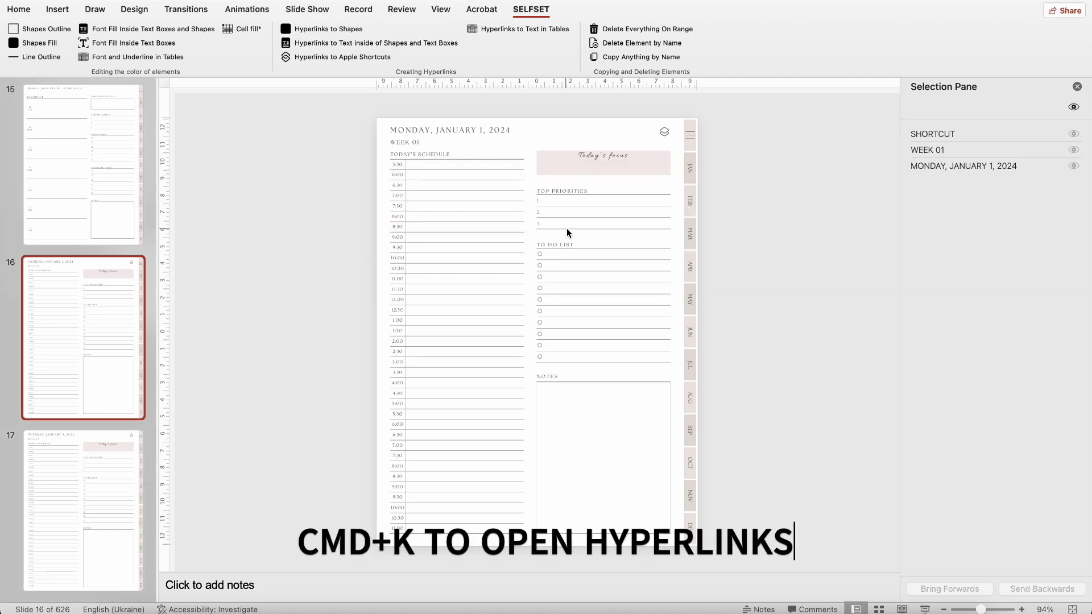
Inspect the hyperlink addresses of the SHORTCUT icons on the January 1 and January 2 slides without changing them.
drag(622, 109, 734, 169)
key(super+k)
drag(573, 174, 718, 176)
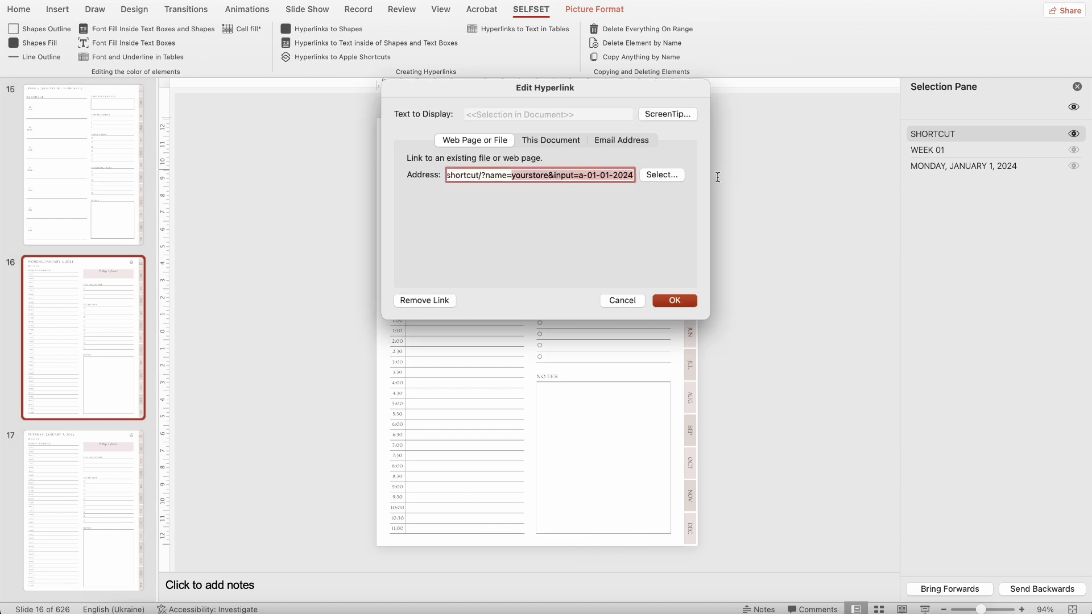
click(620, 300)
scroll(621, 167, down, 2)
click(664, 131)
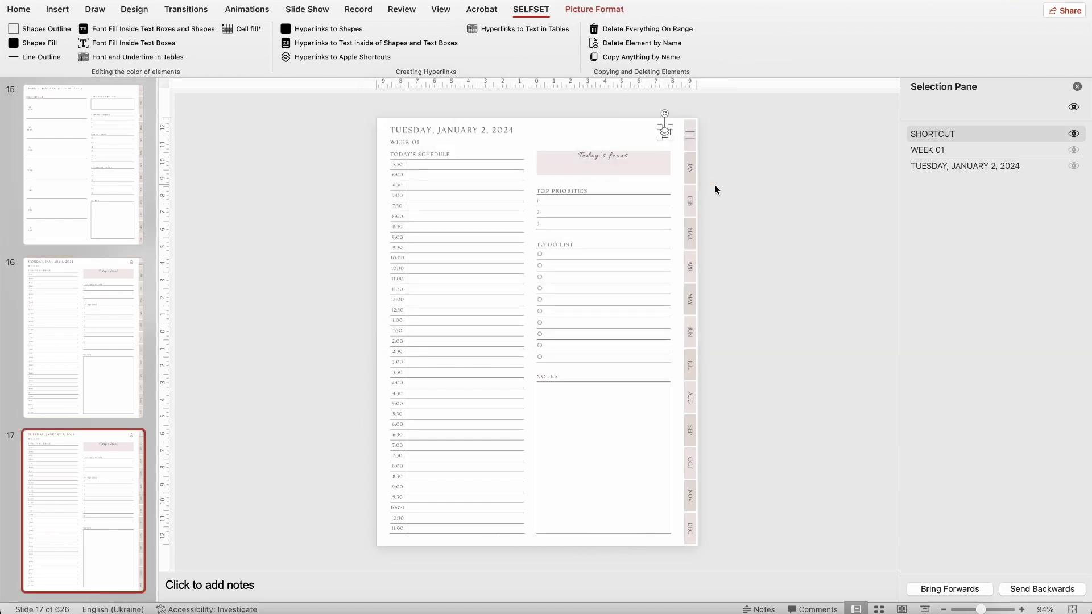
key(super+k)
drag(575, 175, 700, 177)
click(620, 299)
Inspect the end of the SHORTCUT icon's hyperlink address on the January 3 slide without changing it.
scroll(94, 400, down, 5)
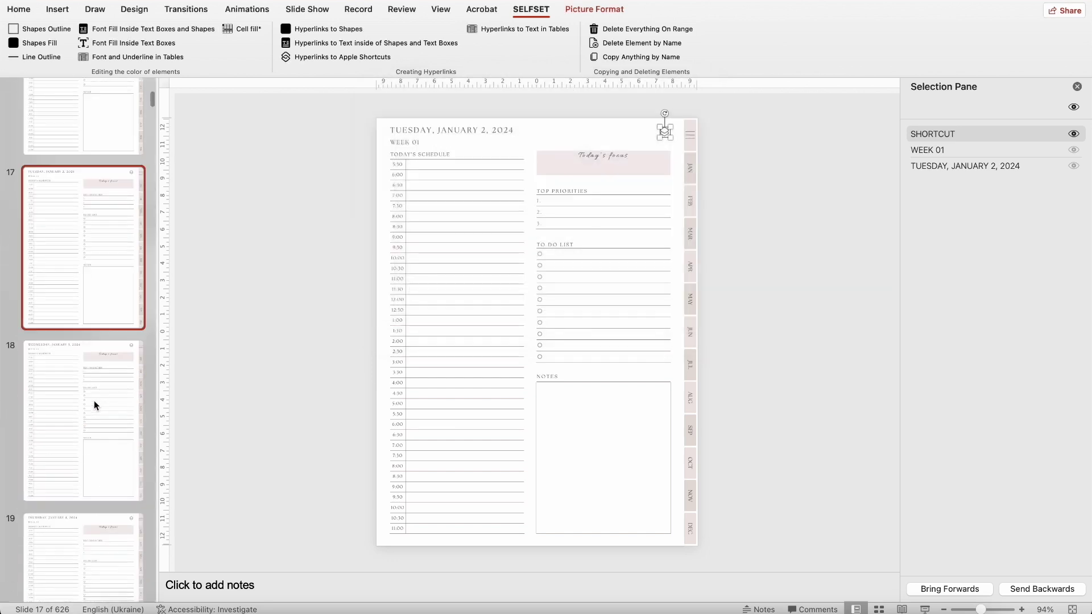
click(93, 414)
click(664, 132)
key(super+k)
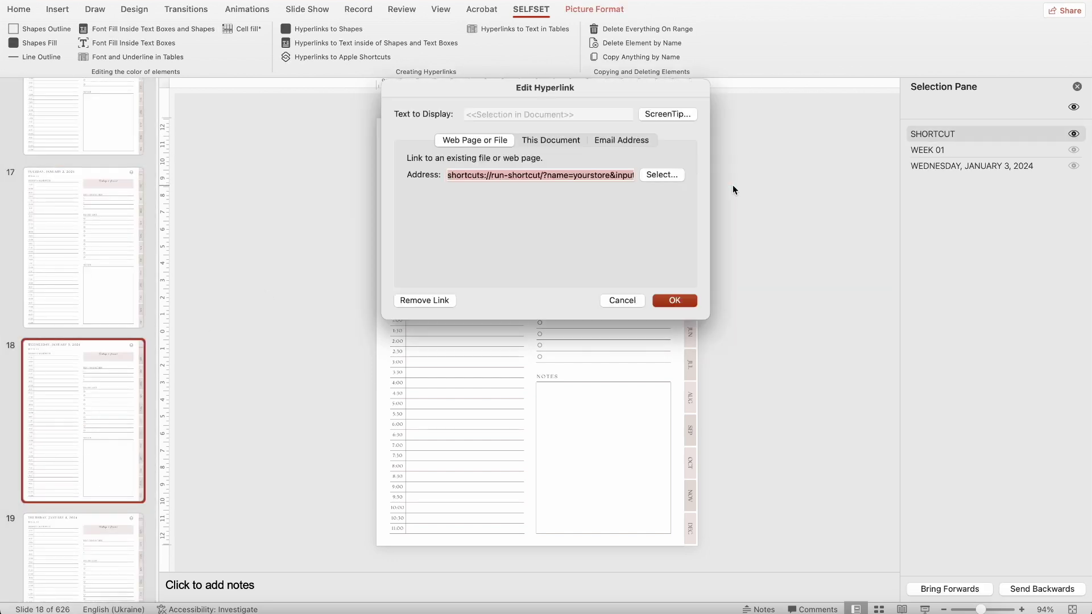
click(604, 176)
drag(604, 178, 697, 181)
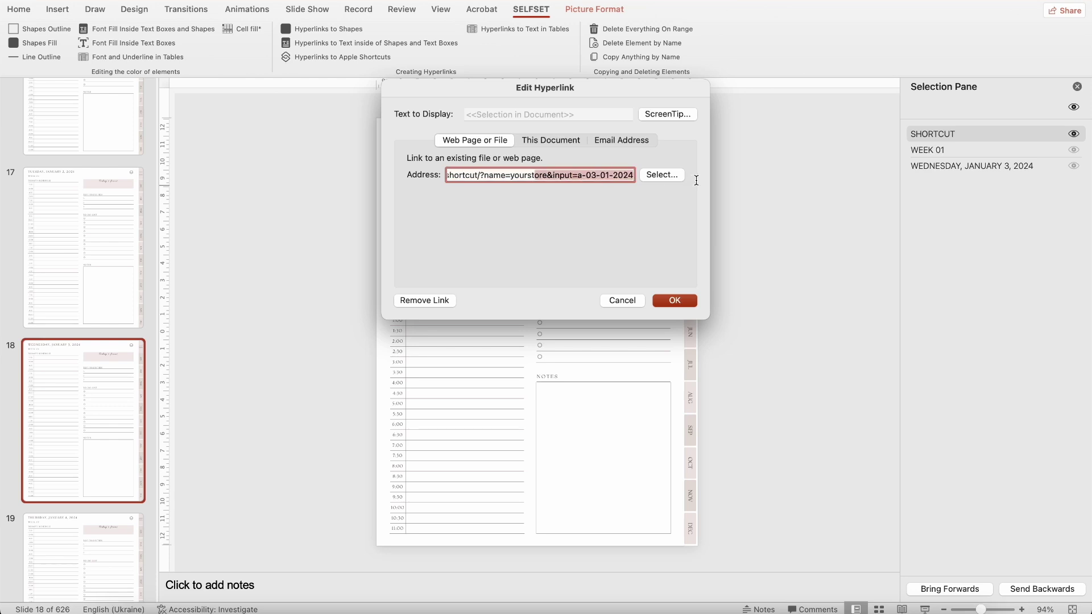
click(624, 299)
click(602, 335)
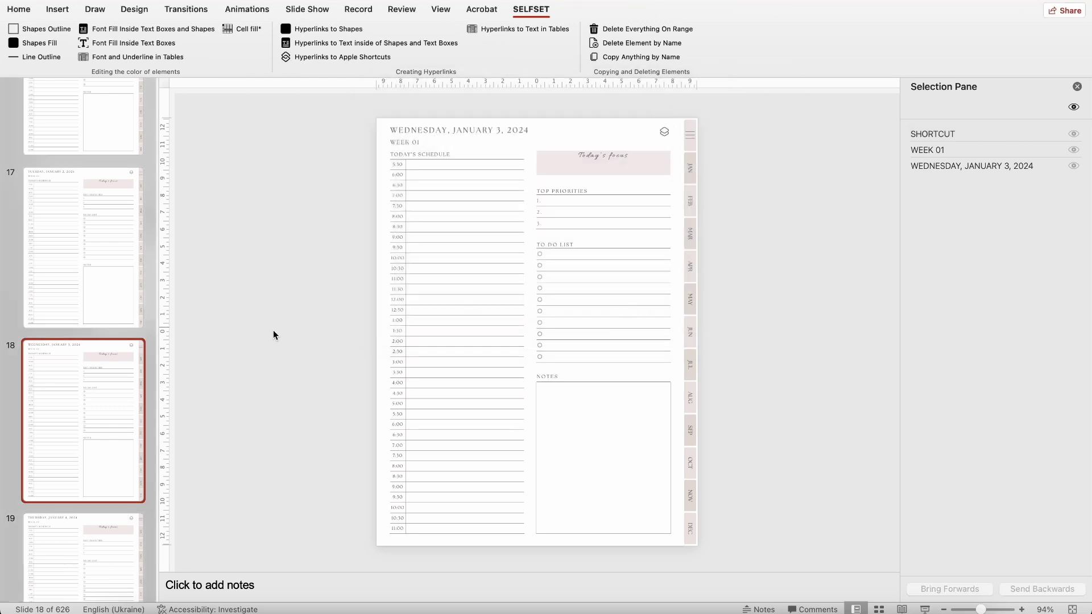
Open the export settings for the beige sunday start dated presentation and check the PDF file format.
scroll(113, 429, down, 1)
click(664, 131)
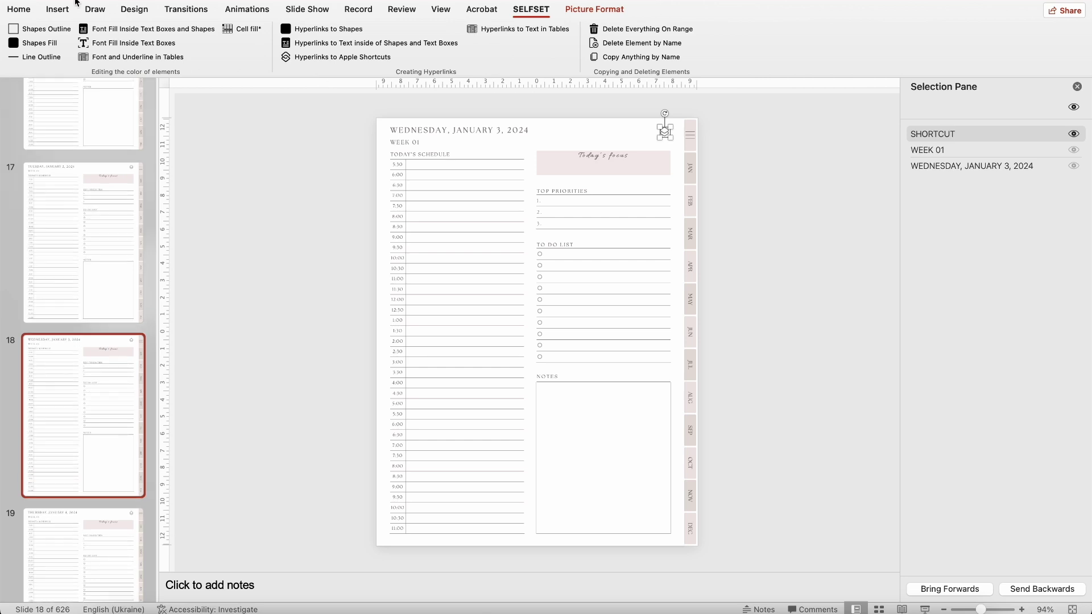
click(105, 0)
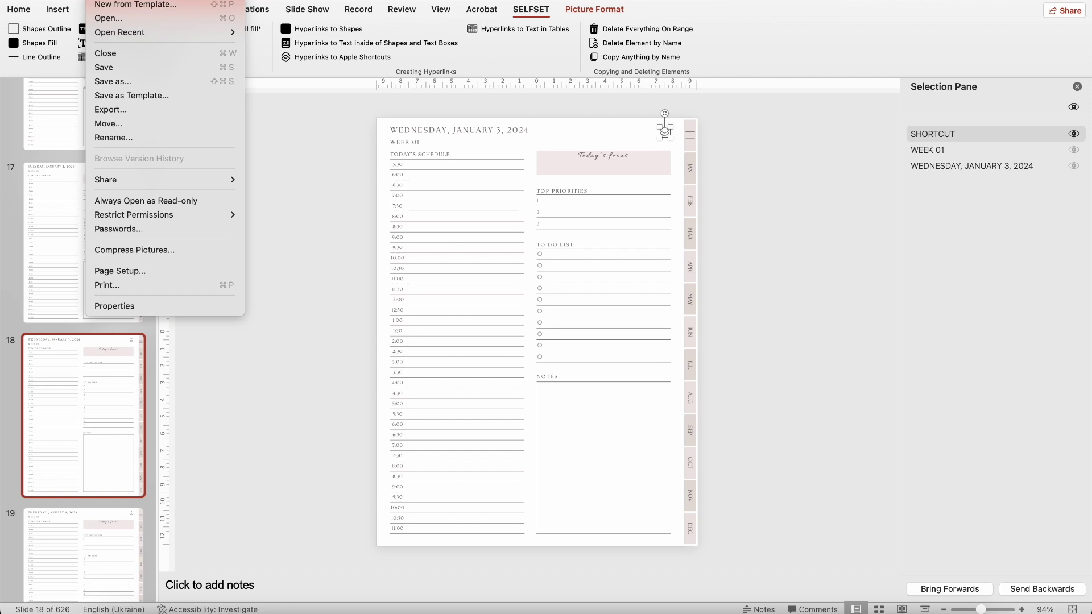
click(142, 116)
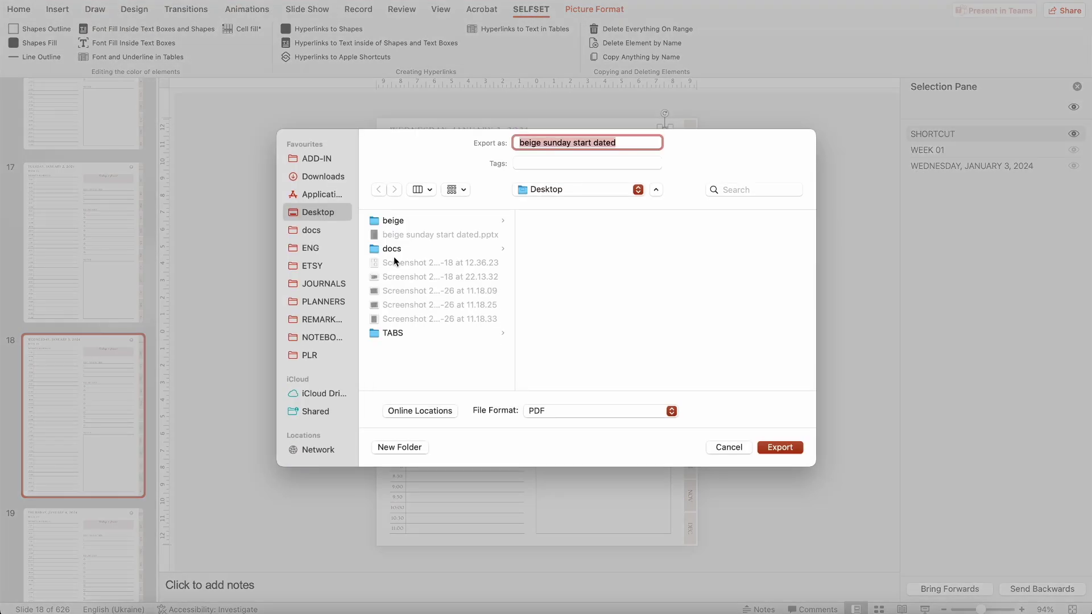
click(561, 407)
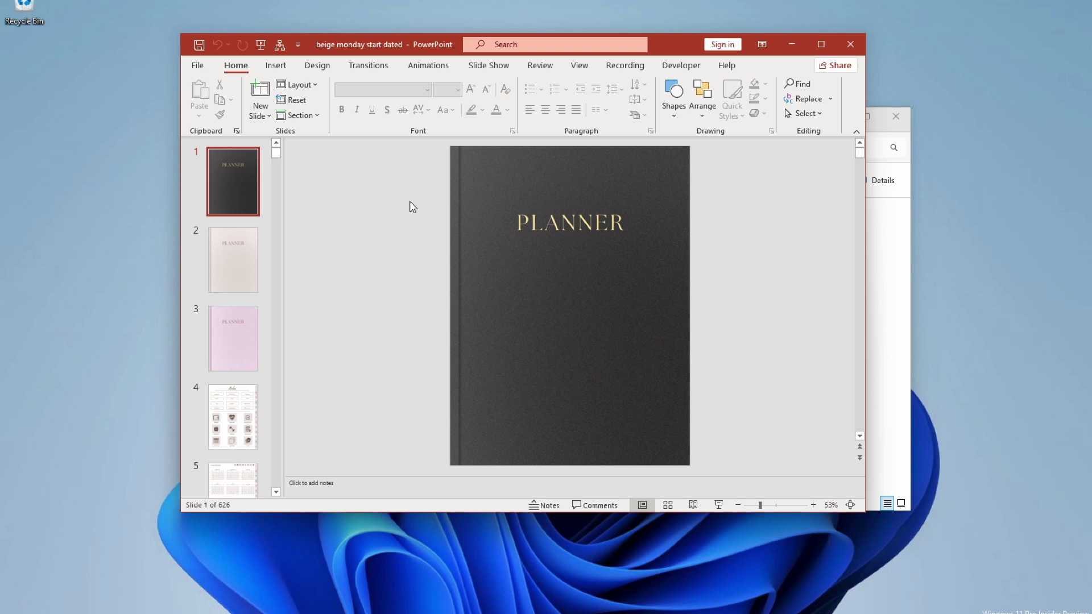
In PowerPoint for Windows, save a copy of the beige monday start dated planner as a PDF in the pp ultimate dat folder.
click(199, 66)
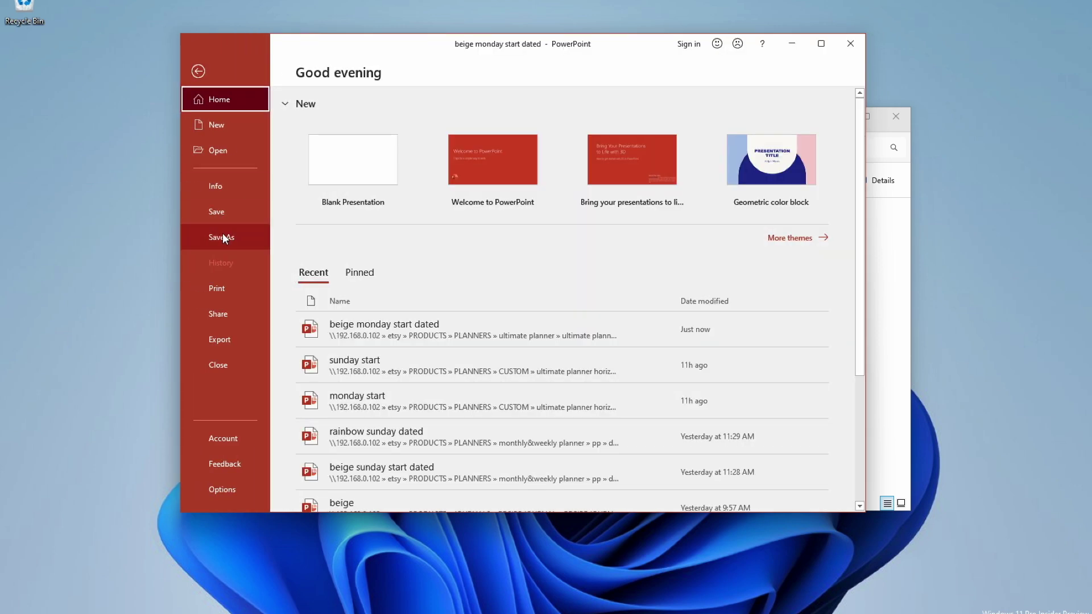
click(222, 237)
click(348, 259)
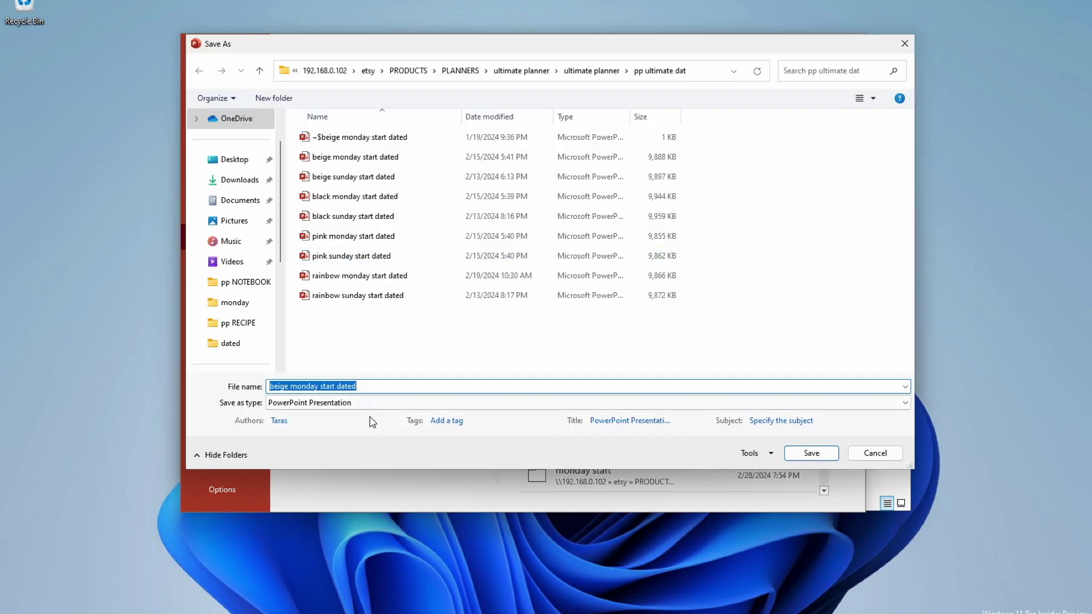
click(371, 405)
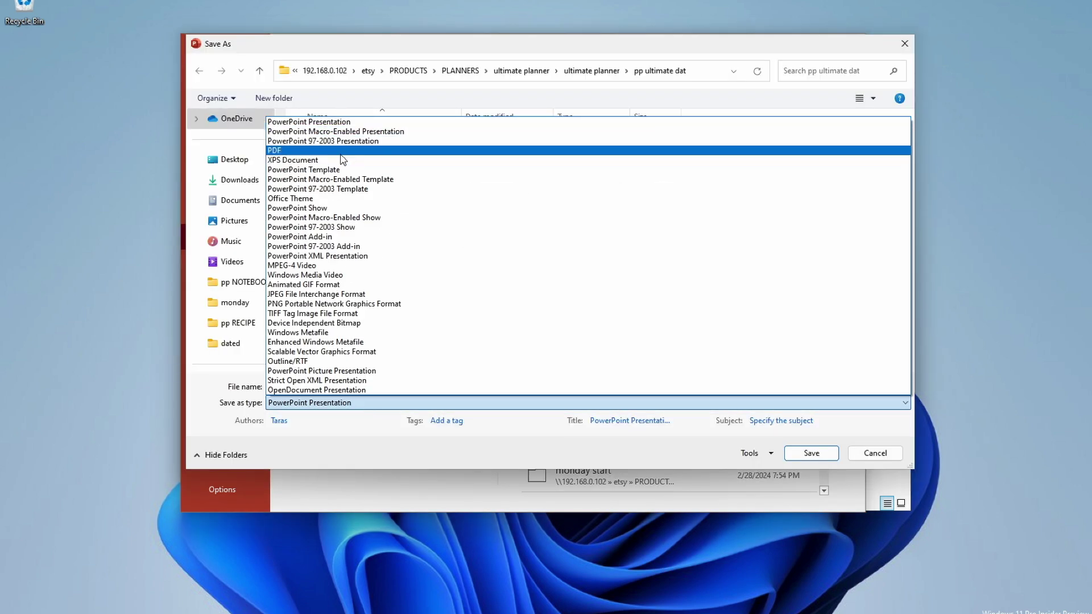
click(343, 152)
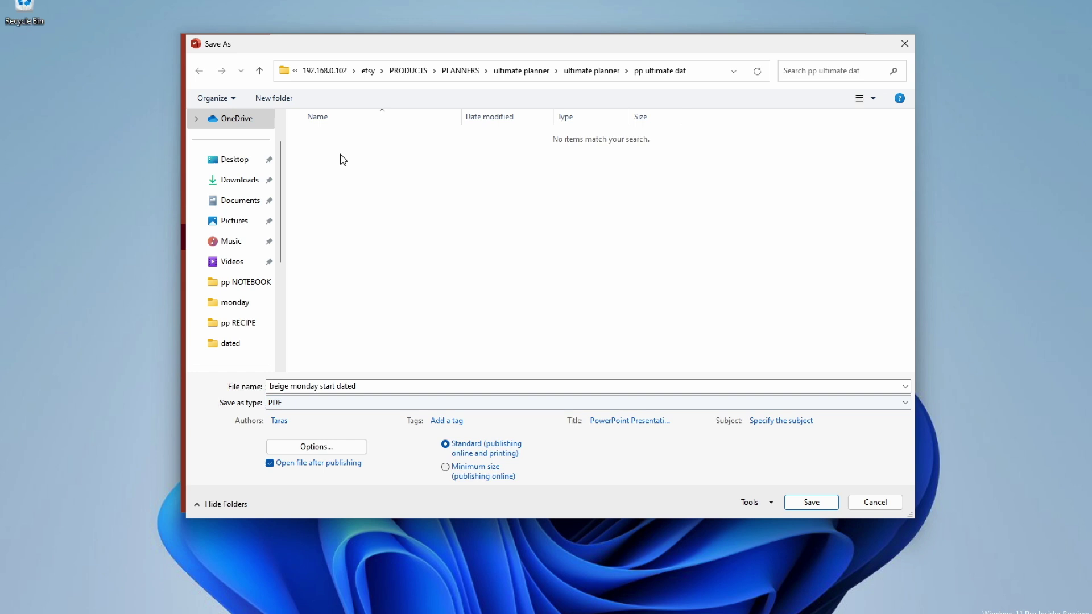
click(818, 501)
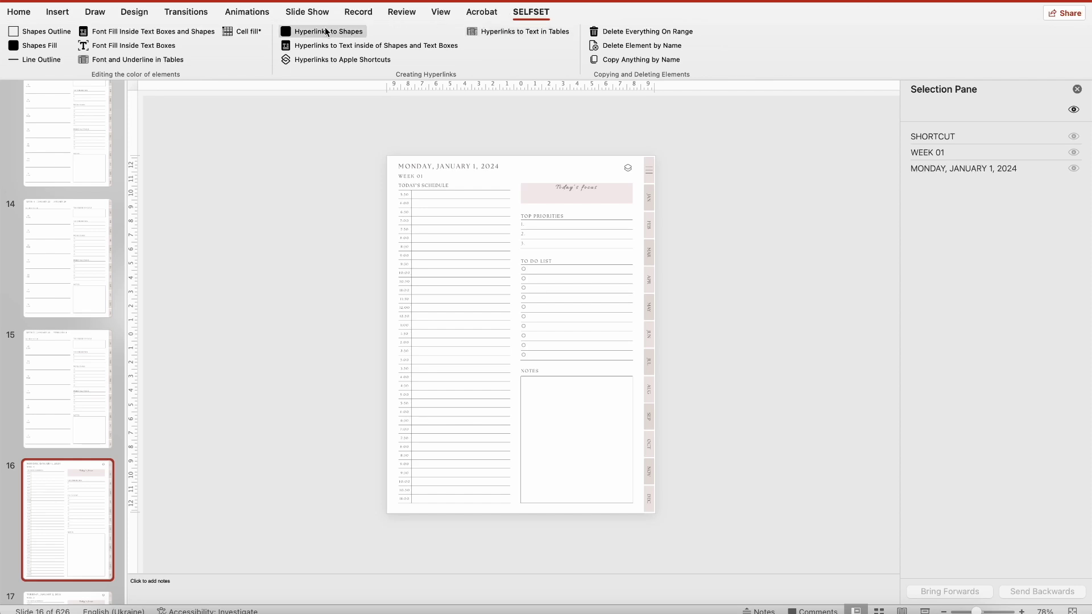
View the slide master layout behind the January 1 daily page and return to the normal view.
click(439, 13)
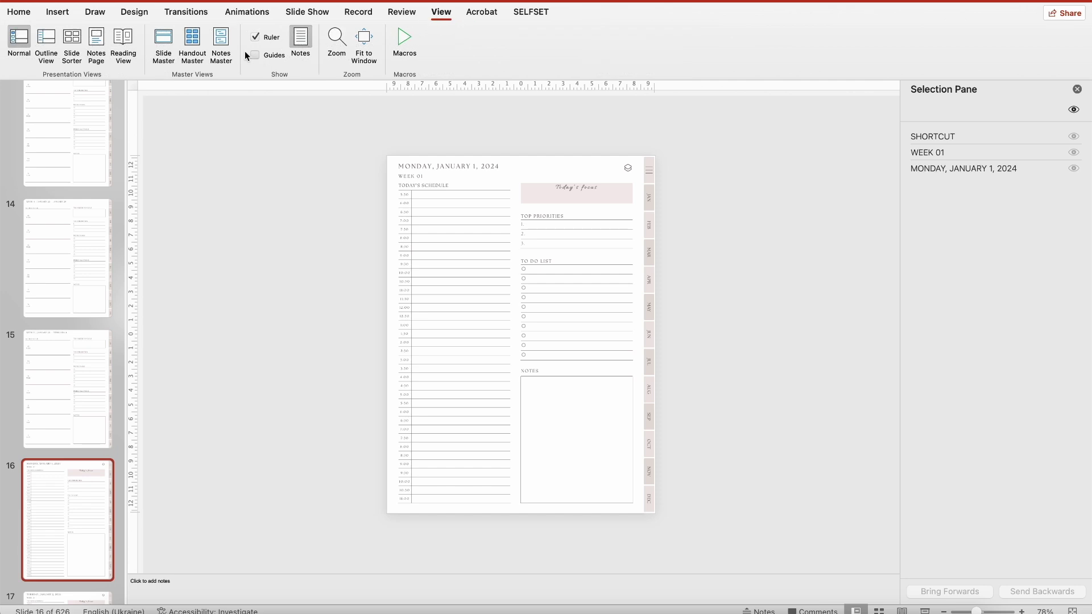
click(158, 35)
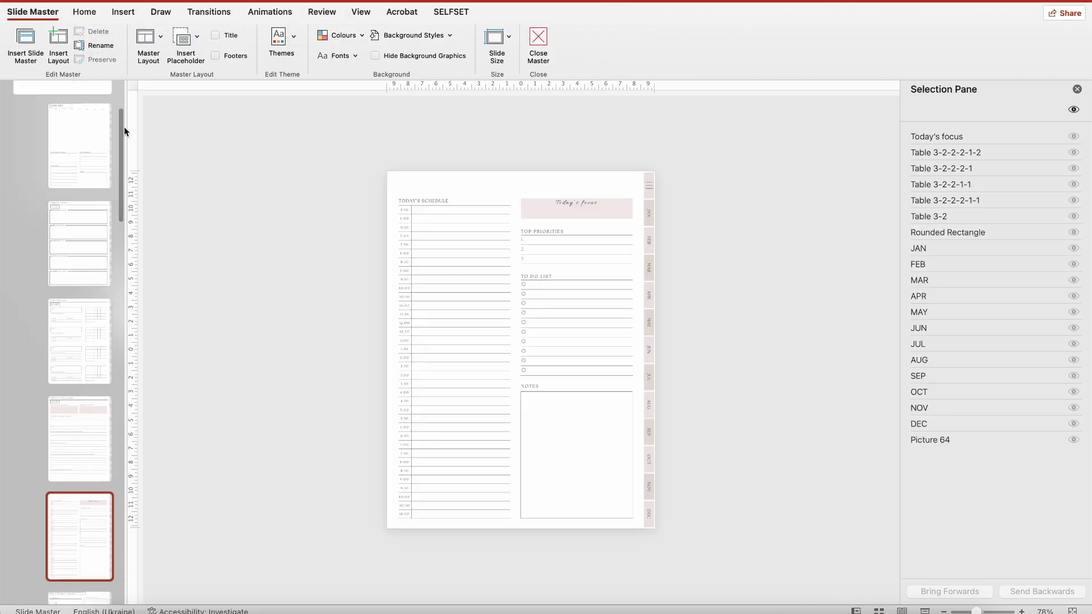
click(538, 38)
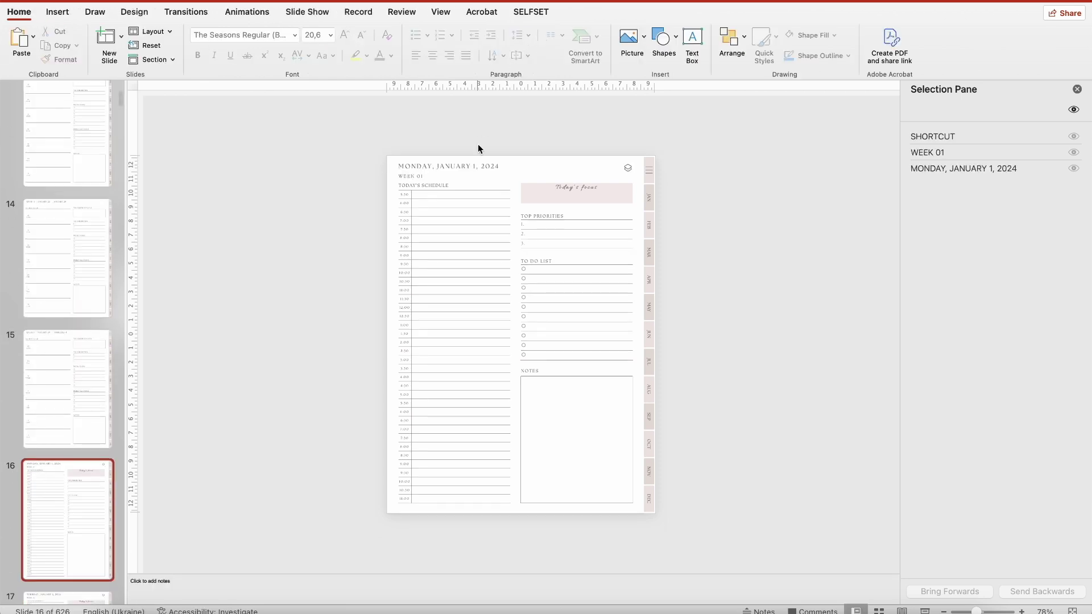
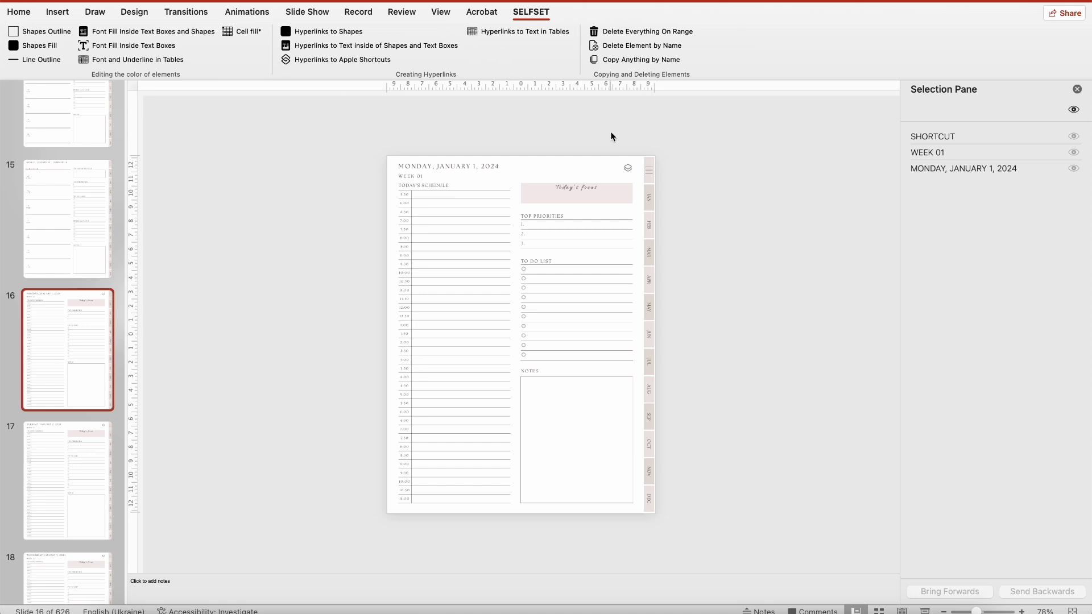
Delete the element named SHORTCUT from slides 16 to 500 with Delete Element by Name.
click(654, 46)
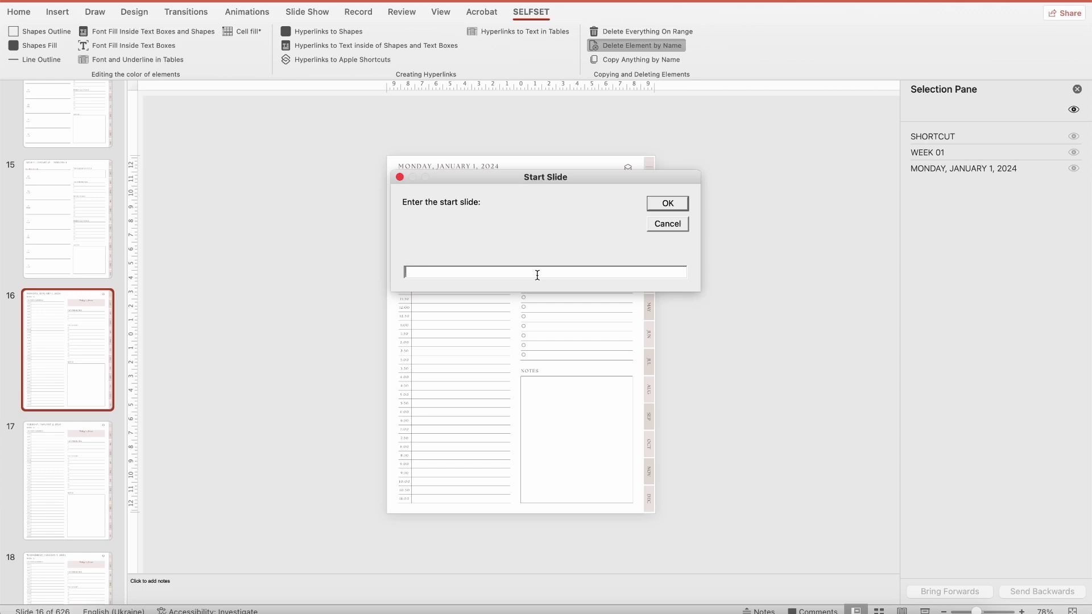
text(16)
key(Return)
text(500)
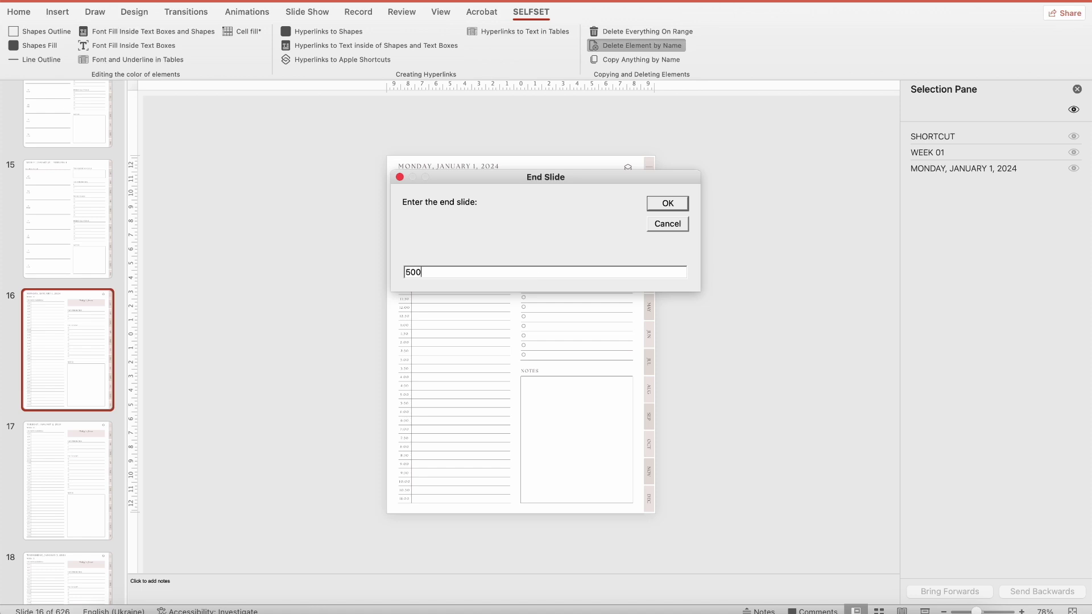
key(Return)
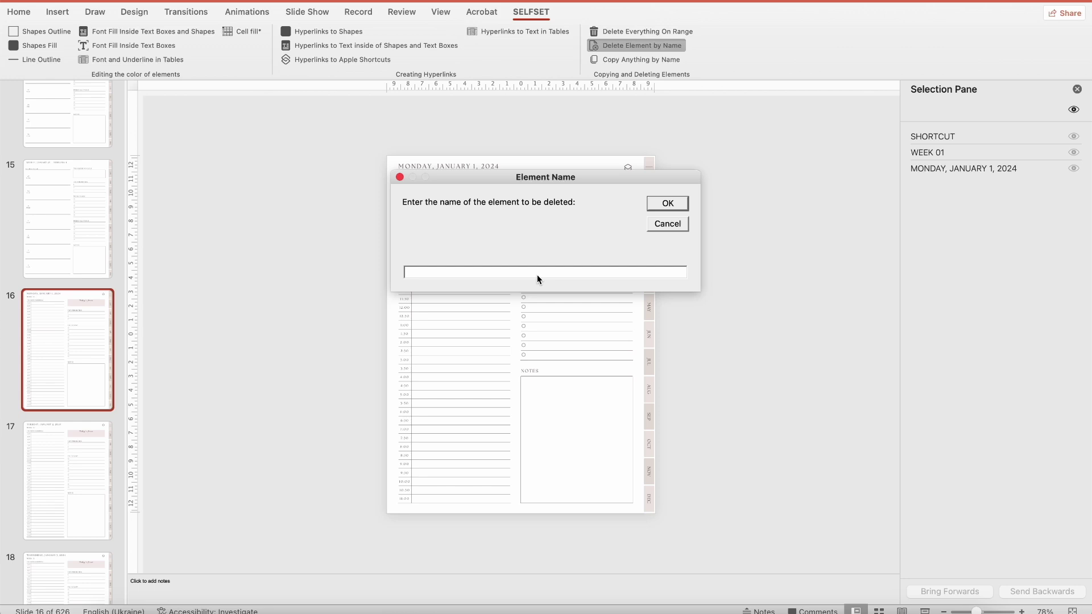
text(SHORTCUT)
key(Return)
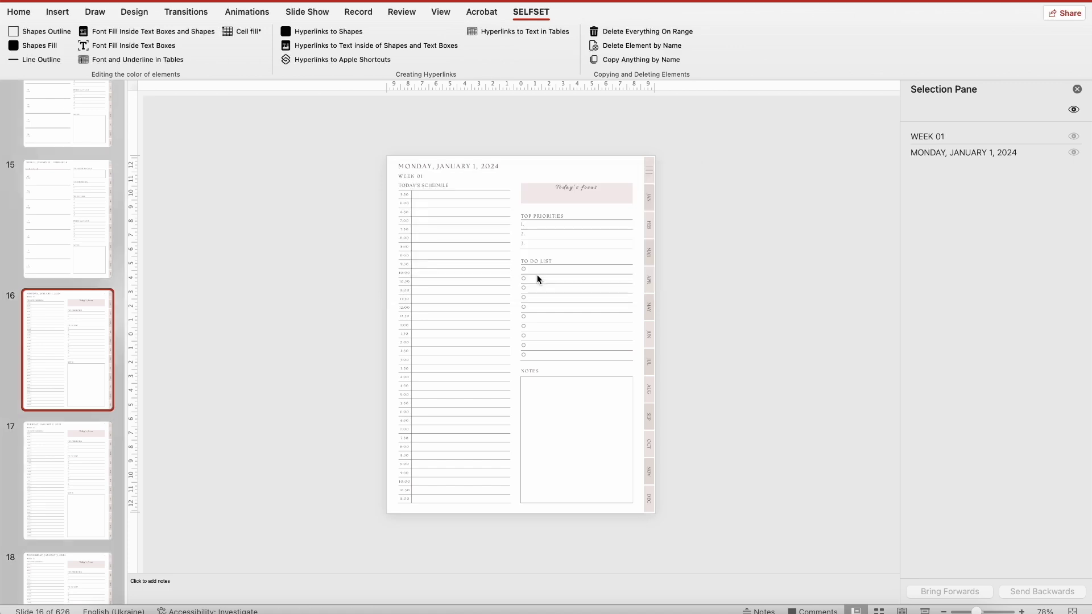
Check the January 1 to January 4 daily slides for remaining SHORTCUT icons and return to slide 16.
scroll(623, 214, up, 2)
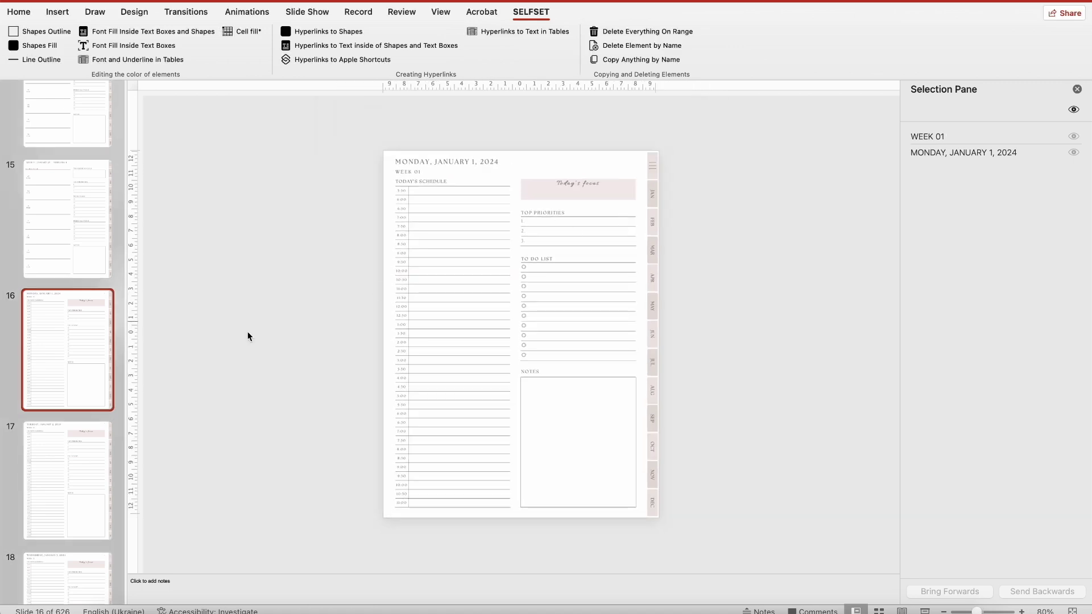
click(78, 444)
scroll(77, 445, down, 2)
click(58, 511)
scroll(58, 509, down, 2)
click(50, 550)
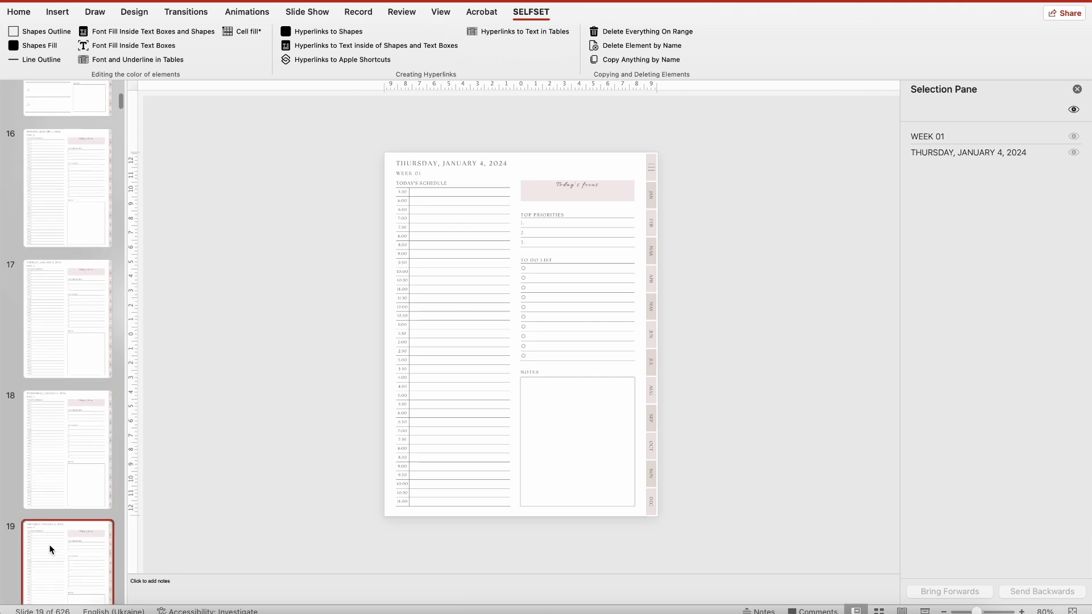
key(Up)
key(Up)
key(Up)
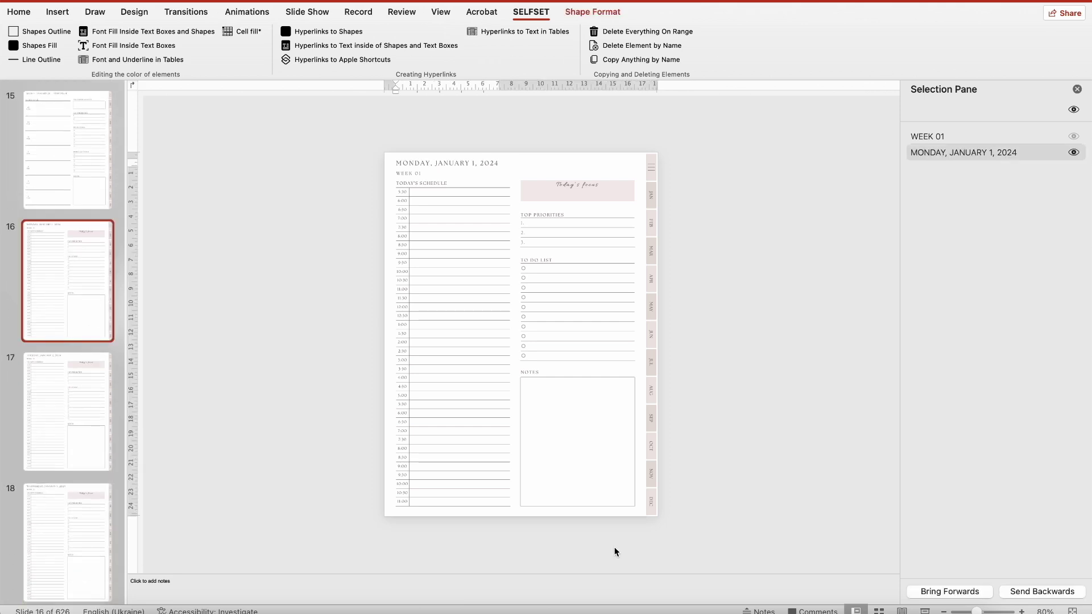
Run Delete Everything On Range on the daily pages with 16 as the start slide number.
click(668, 34)
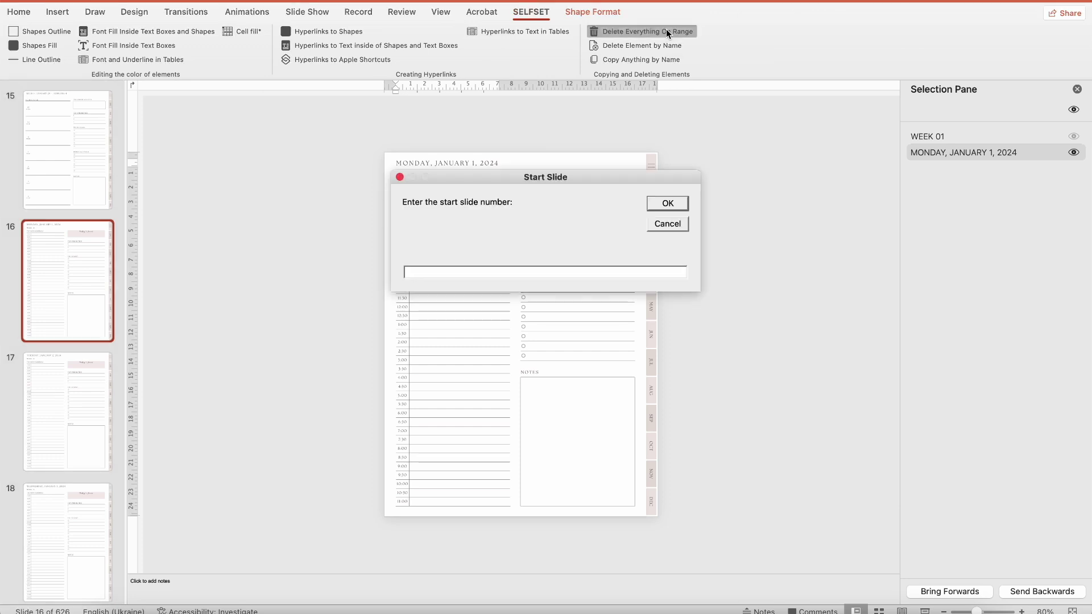
drag(599, 171, 577, 276)
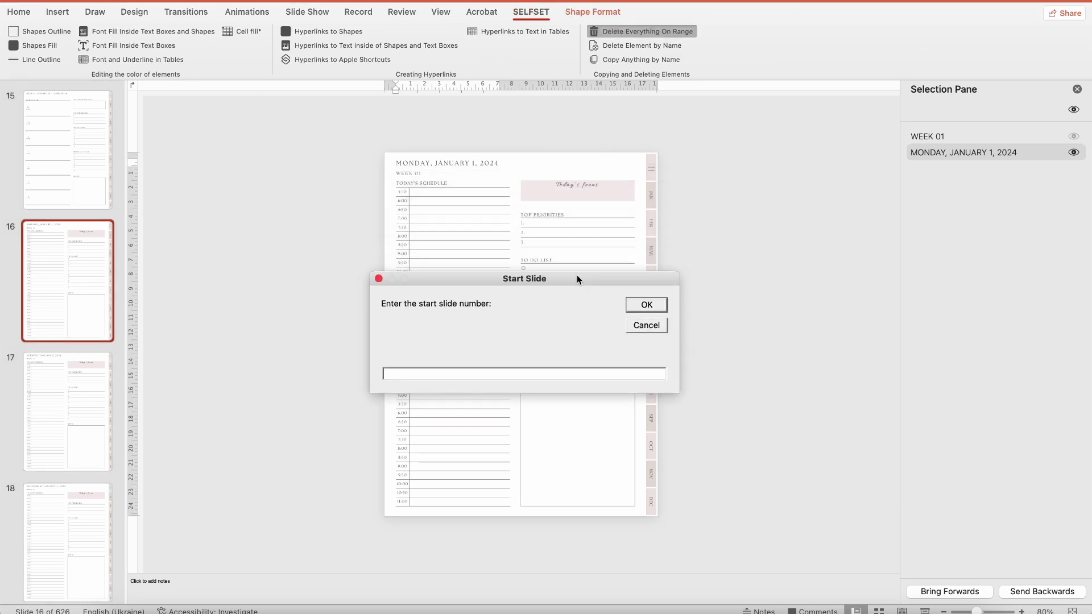
text(16)
key(Return)
text(16)
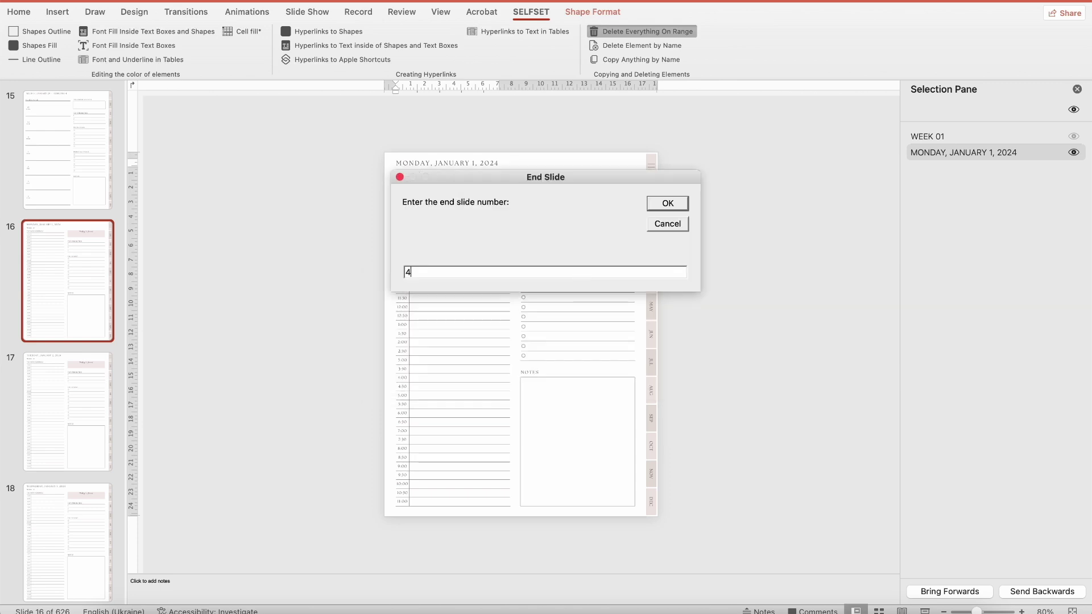
key(Return)
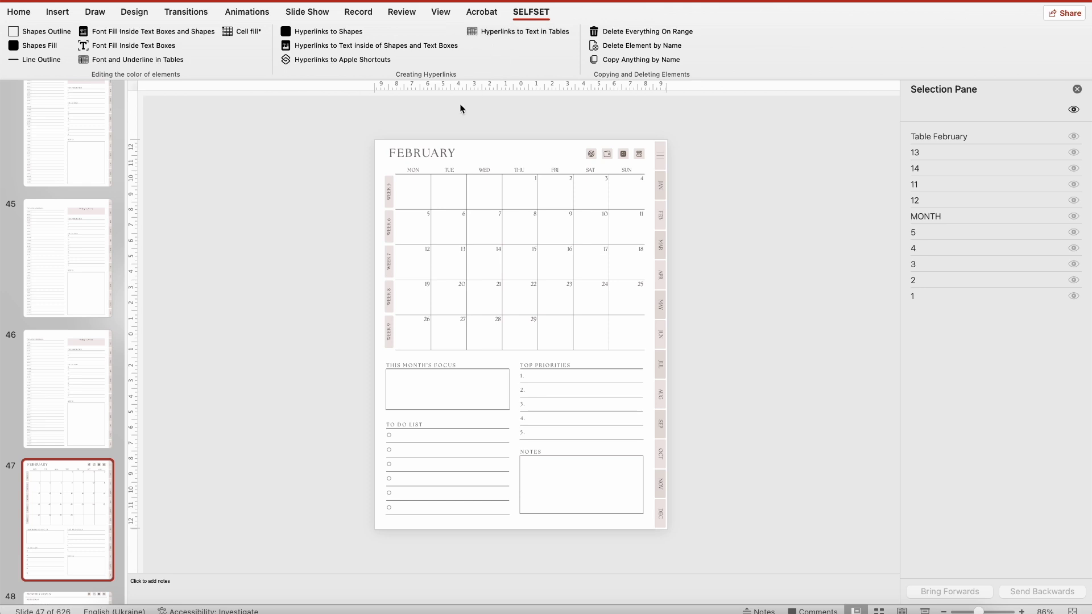
Check the February calendar table's name on slide 47 and find the slide number of the February 1 daily page.
click(418, 187)
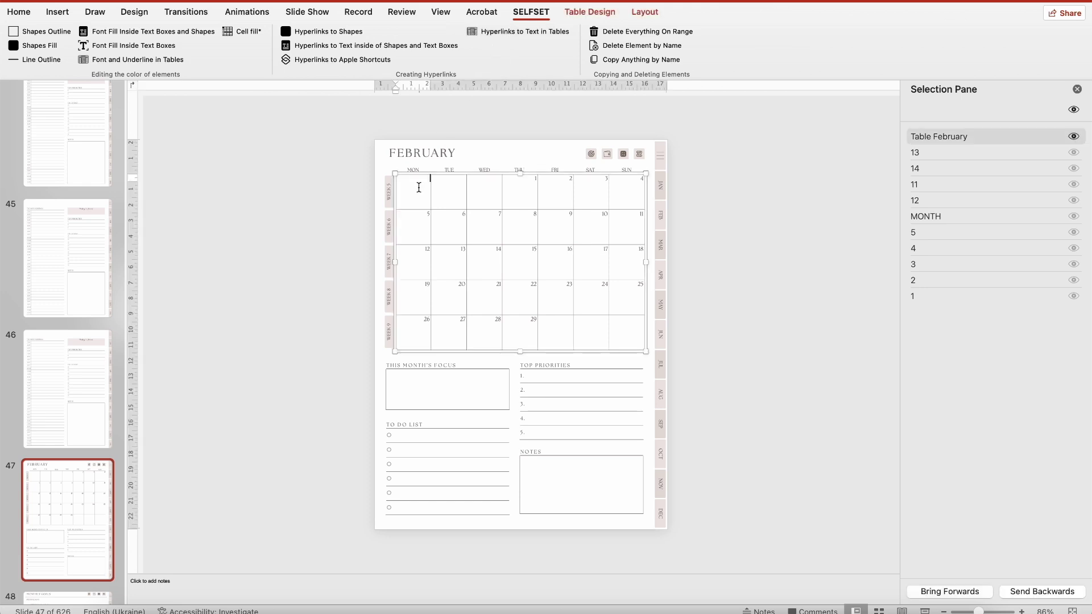
drag(425, 188, 682, 387)
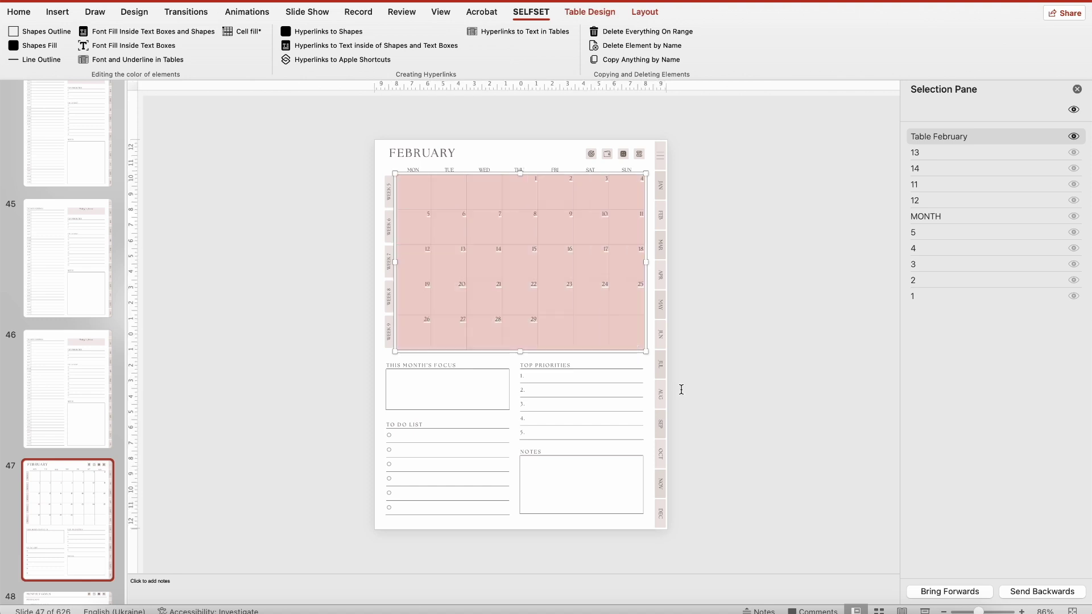
click(959, 141)
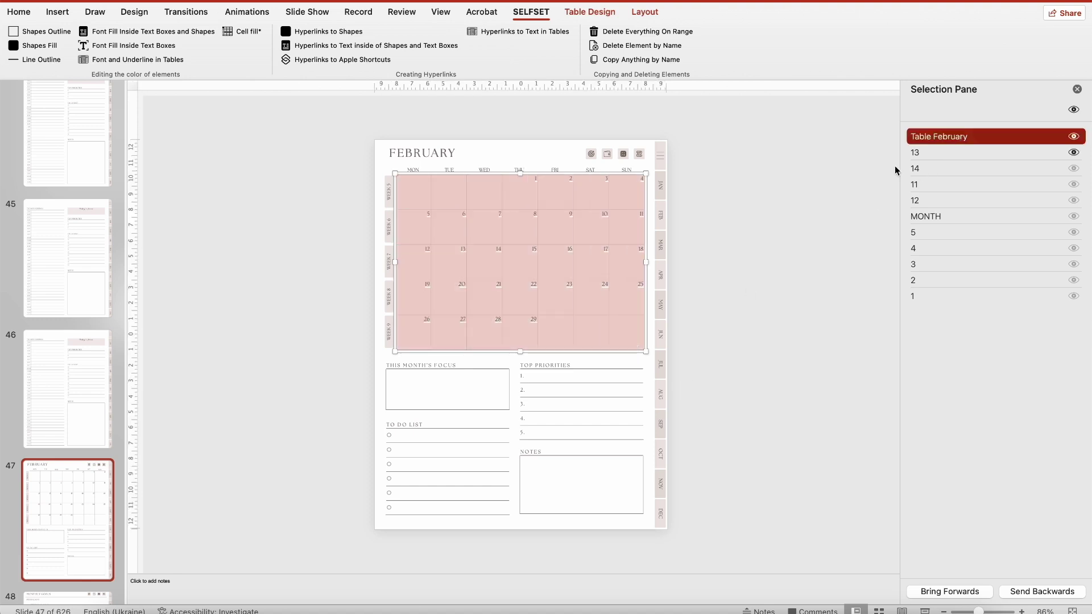
click(754, 238)
click(525, 196)
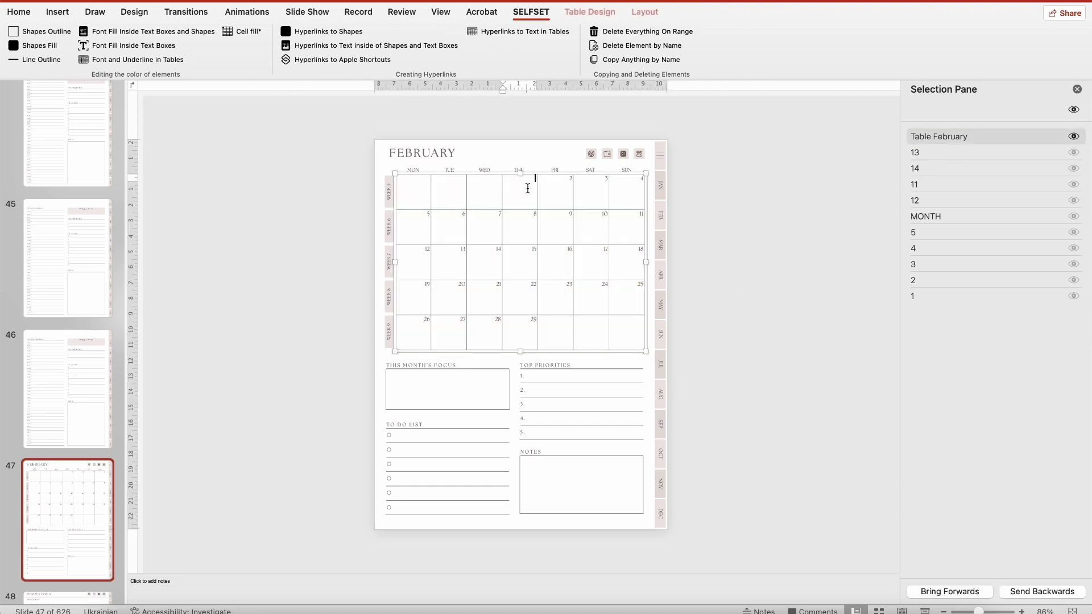
scroll(77, 432, down, 5)
scroll(77, 432, down, 15)
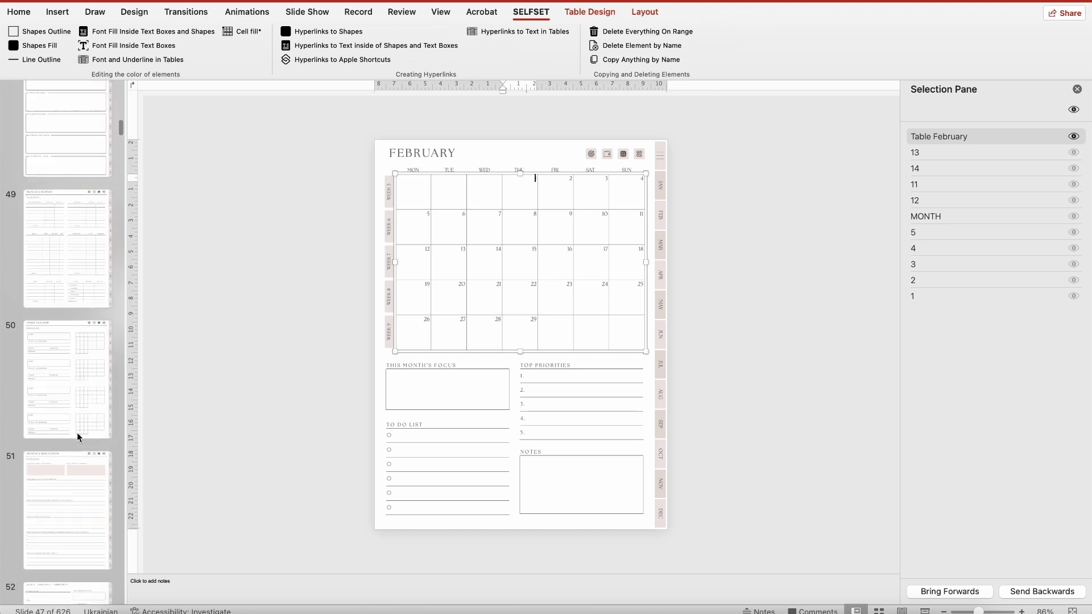
click(77, 433)
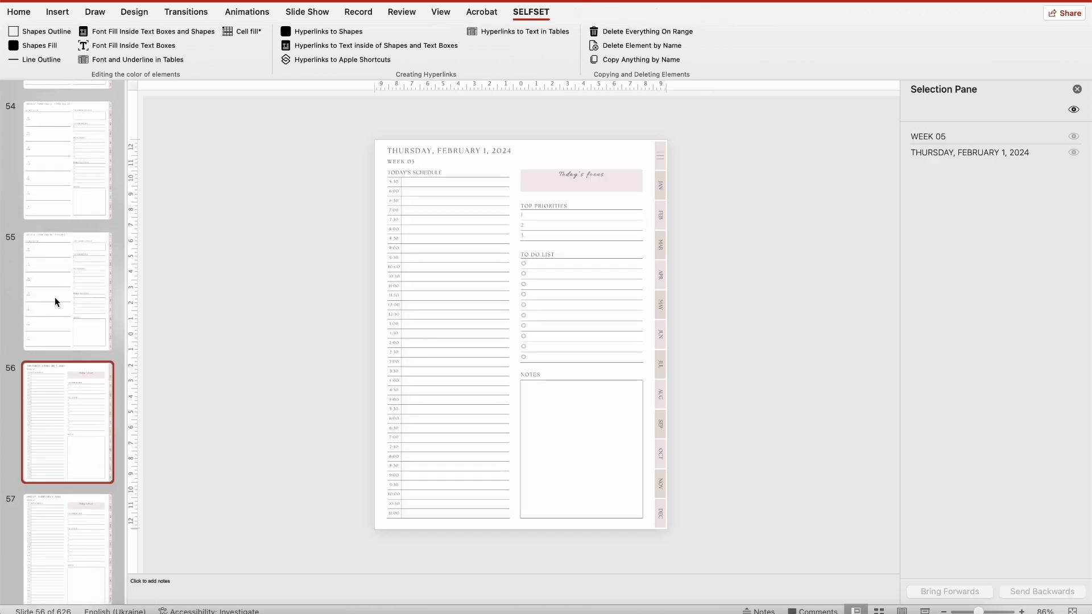
scroll(54, 297, up, 12)
scroll(55, 297, up, 4)
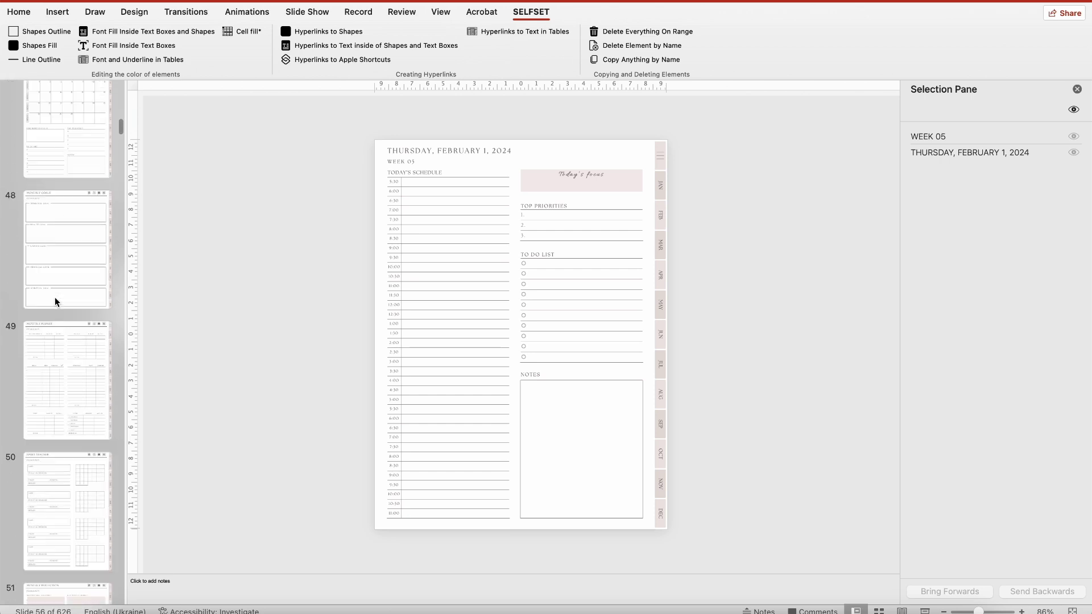
click(71, 169)
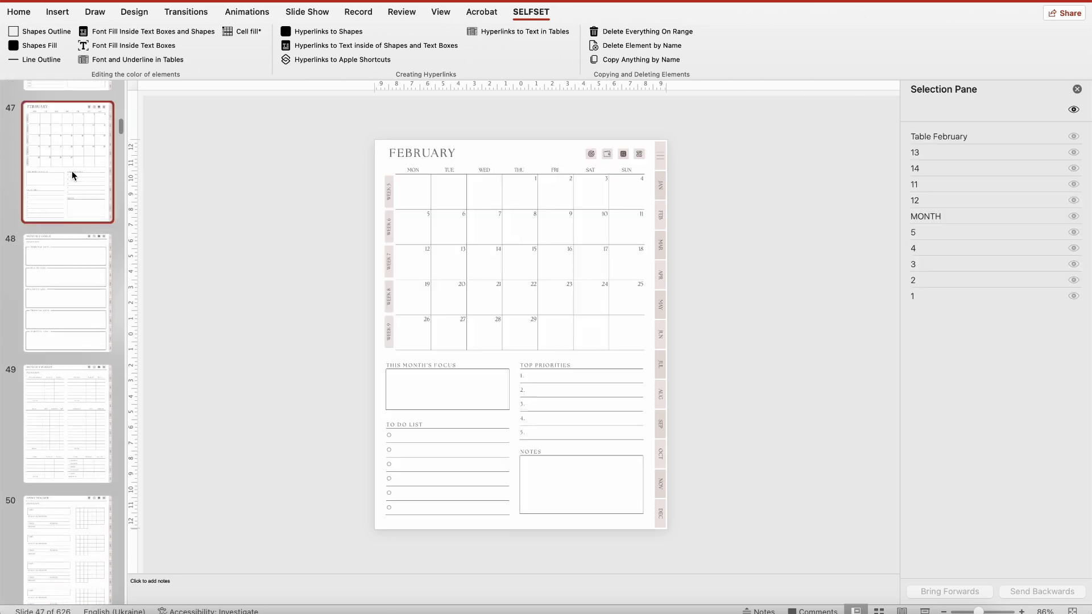
Hyperlink the dates in Table February on slide 47 to the daily slides, starting at target slide 56 with an increment step of 1.
click(522, 33)
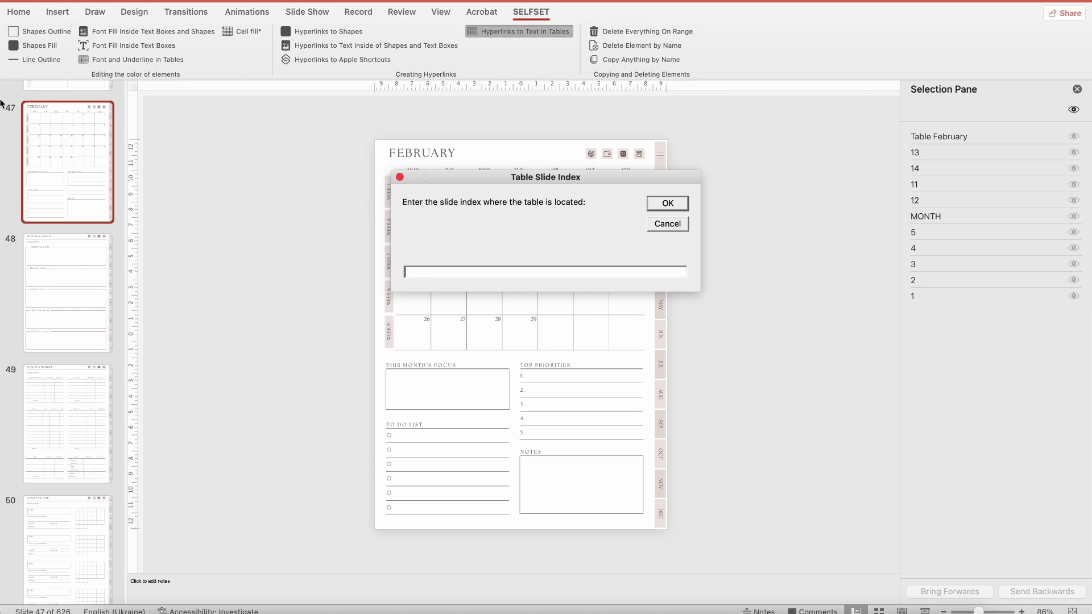
text(47)
key(Return)
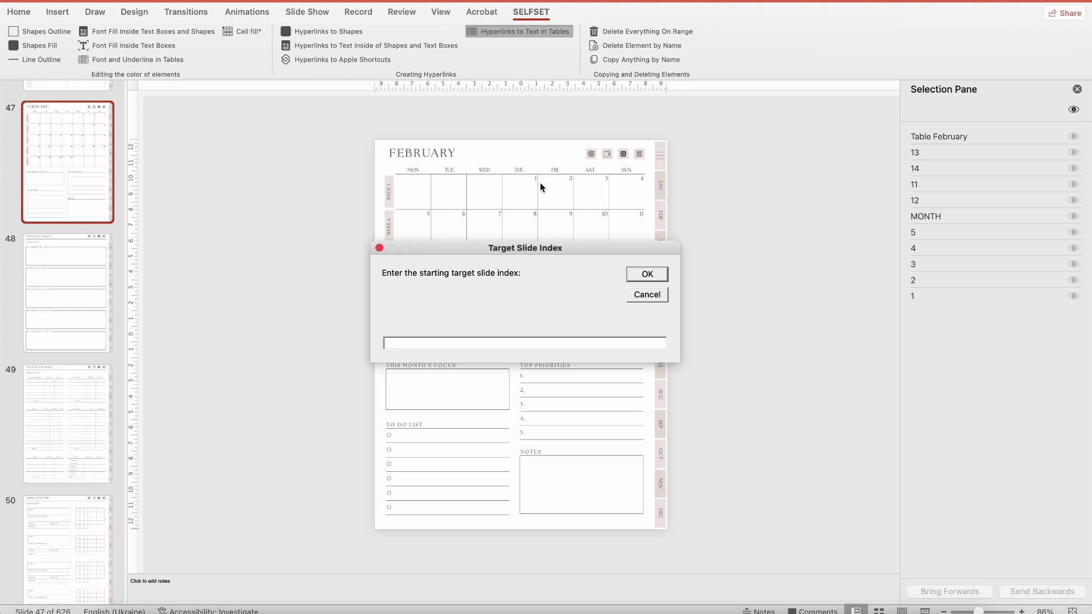
text(56)
key(Return)
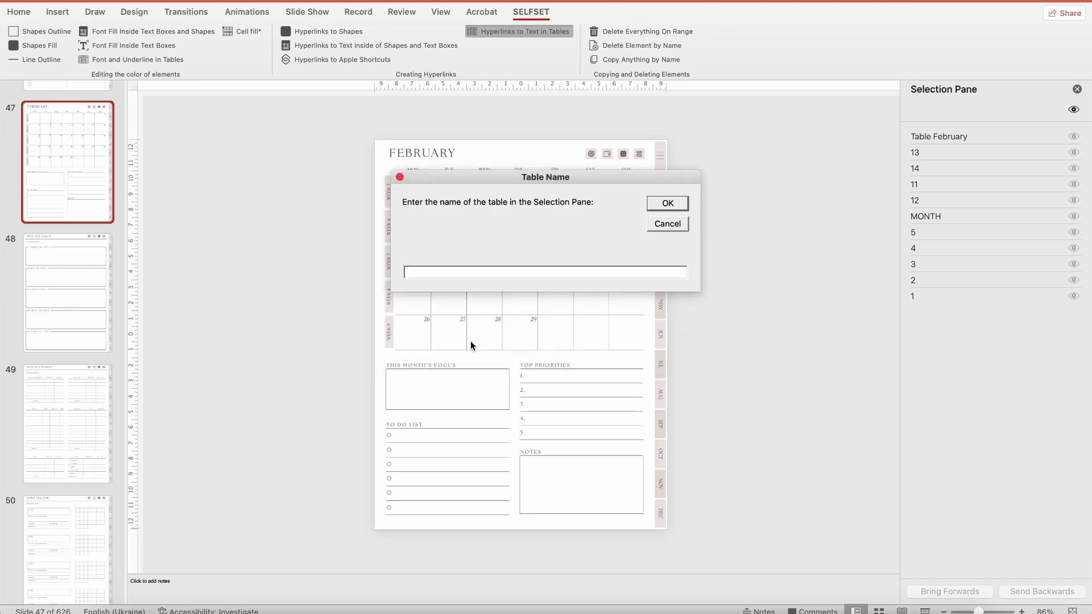
drag(605, 181, 584, 254)
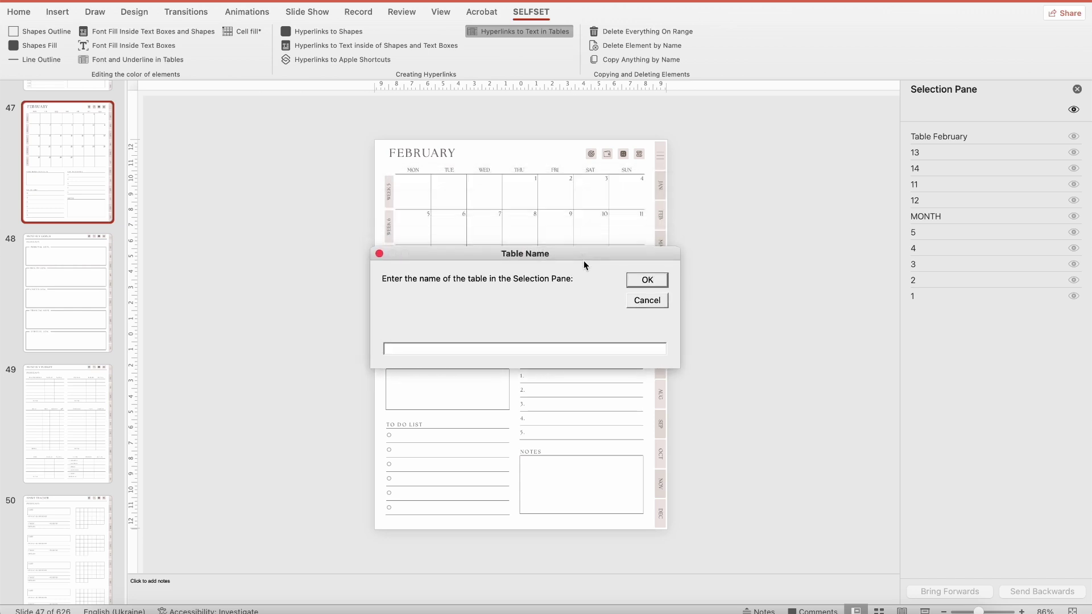
text(Table February)
drag(444, 348, 383, 348)
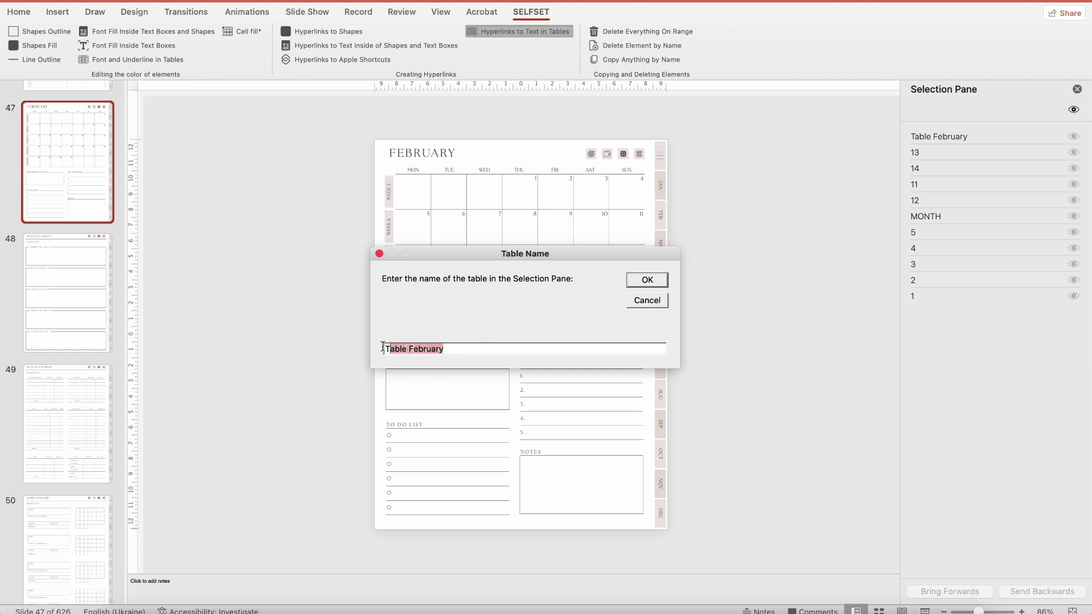
click(449, 352)
click(647, 280)
drag(604, 176, 584, 273)
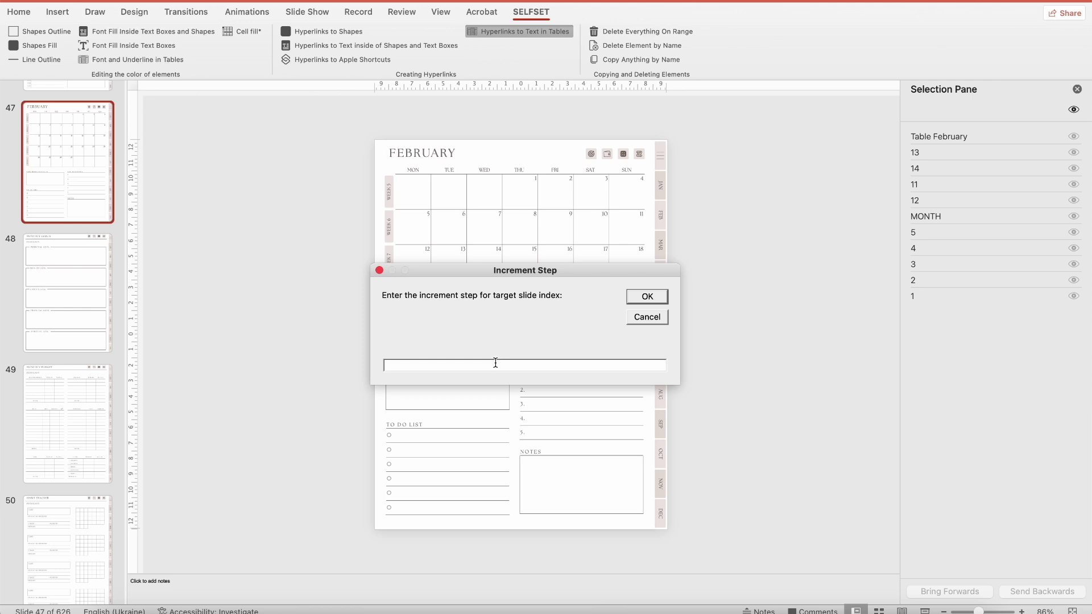
text(1)
key(Return)
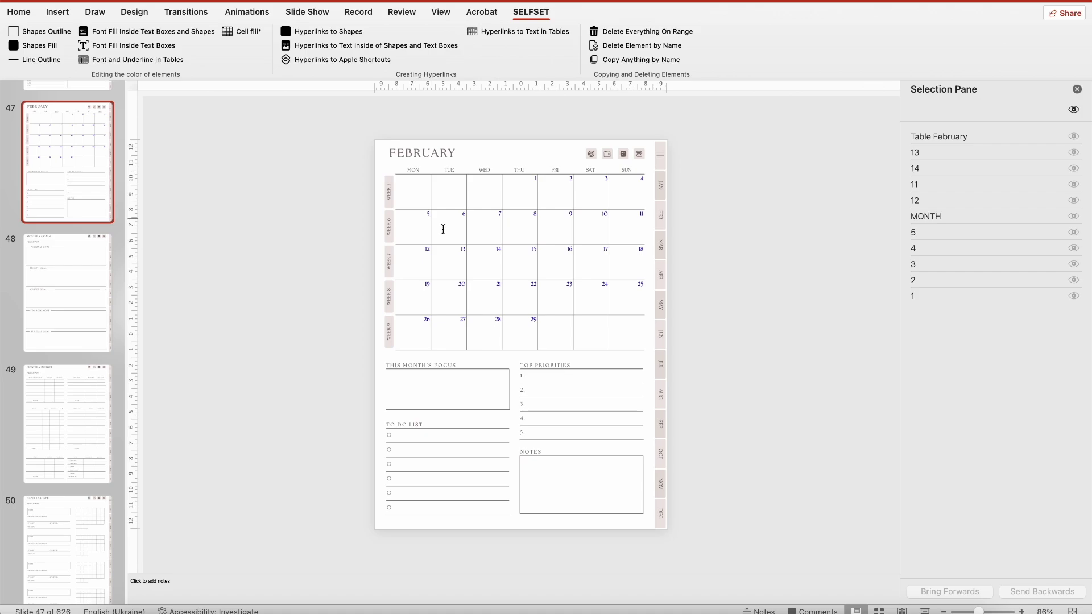
Test the hyperlinks of February 1 and February 29 in the slide show, going back through the FEB tab each time.
key(super+Return)
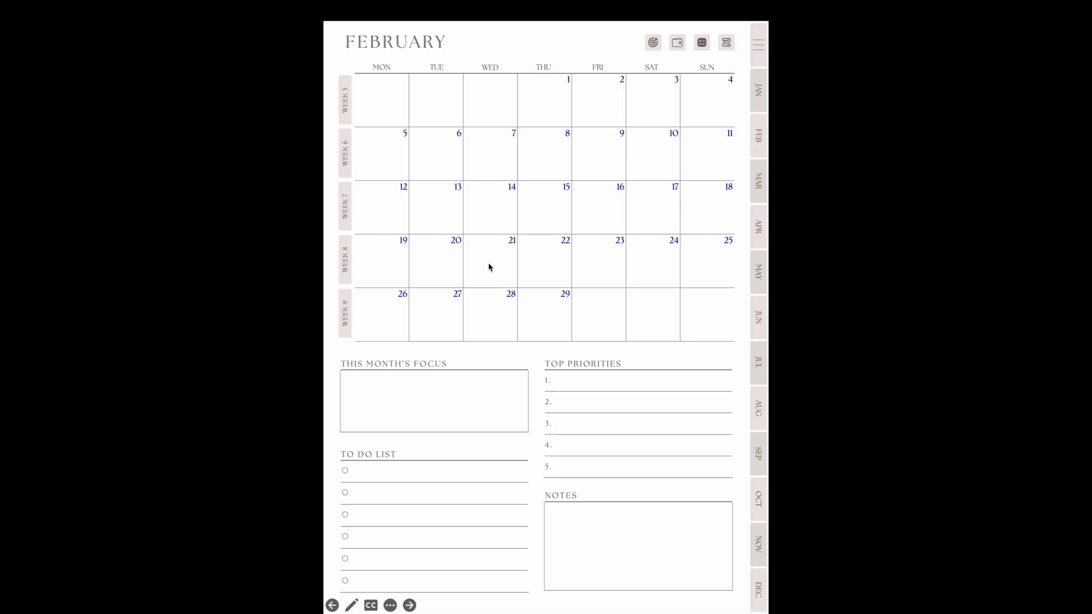
click(568, 82)
click(761, 149)
click(567, 296)
click(759, 145)
key(Escape)
Select all cells of the February table and examine their font formatting options without changing them.
drag(422, 199, 622, 348)
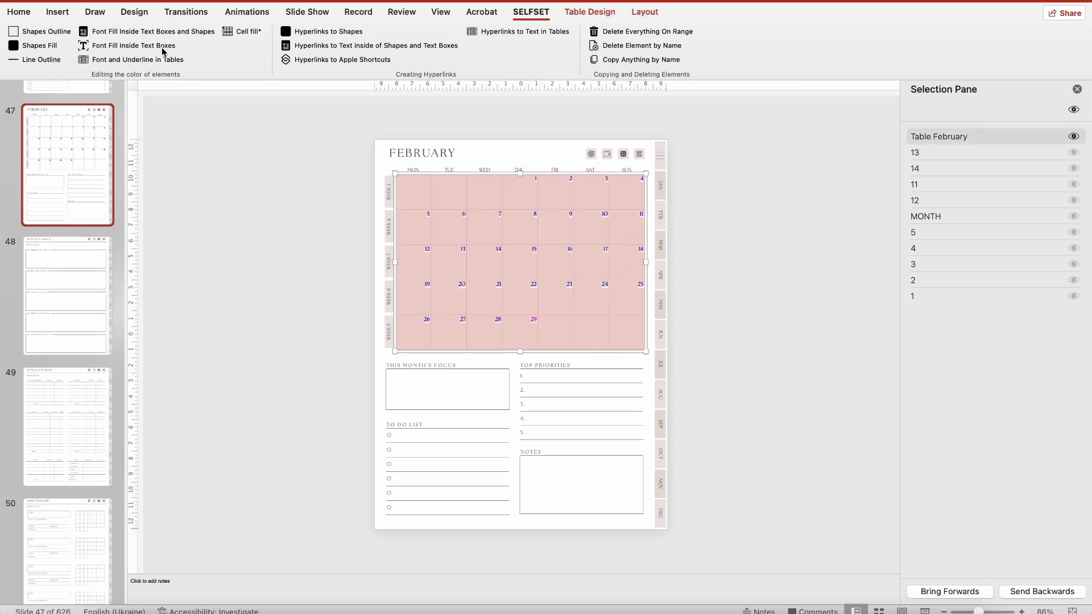
click(17, 11)
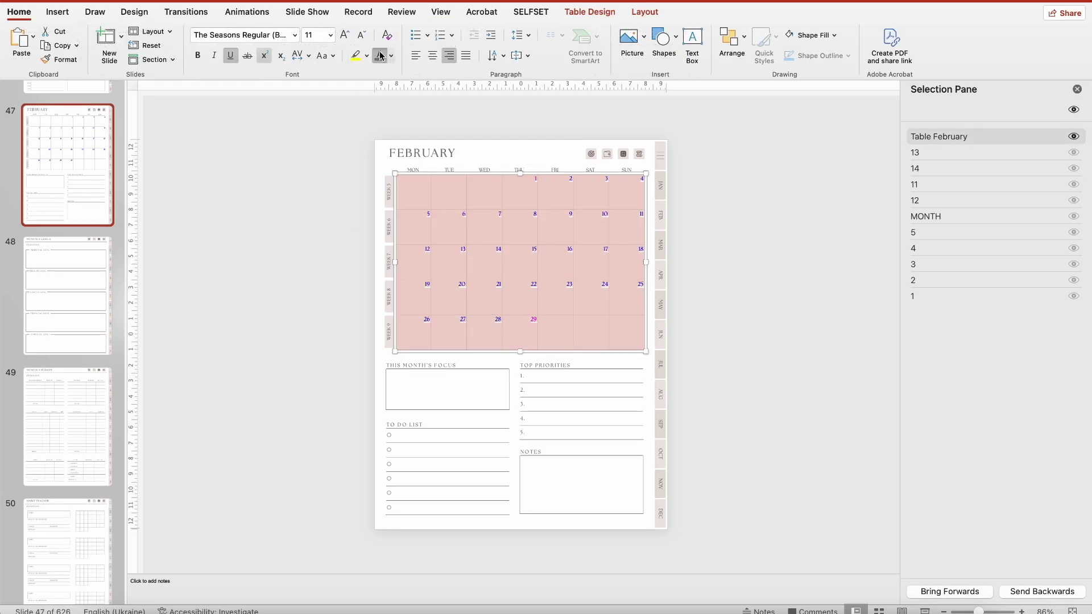
click(336, 153)
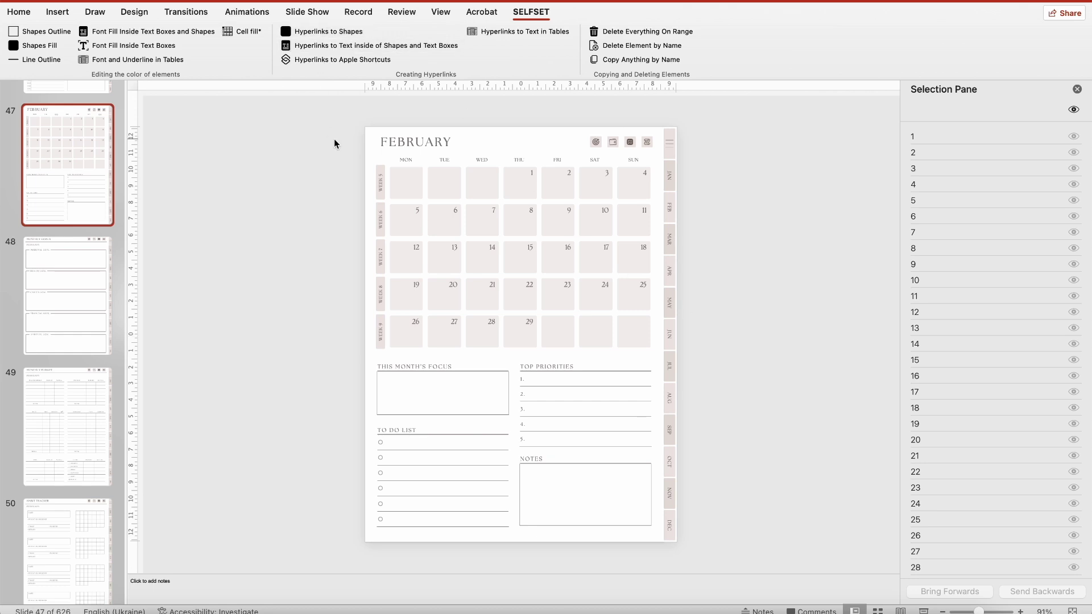
Check the object names of the empty day cells before February 1 and after February 29 on slide 47.
click(398, 176)
click(447, 177)
click(476, 175)
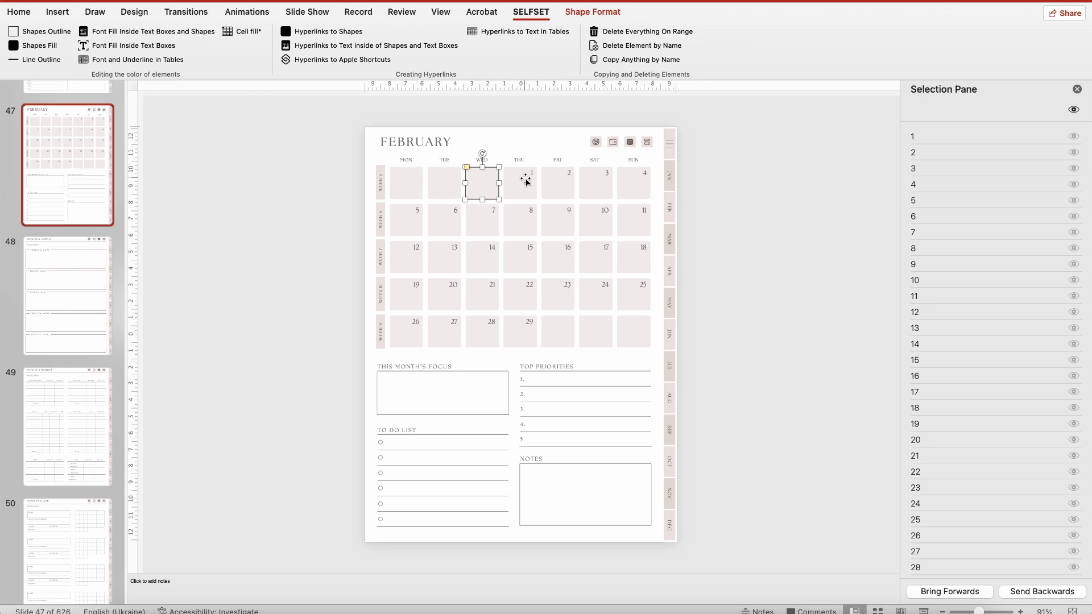
click(763, 262)
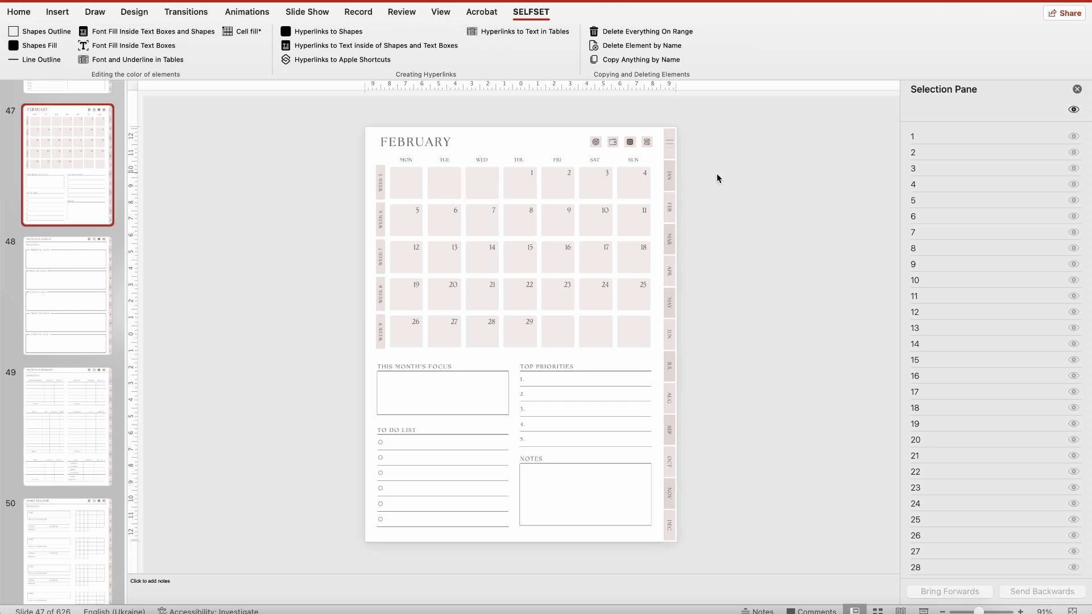
scroll(985, 346, down, 5)
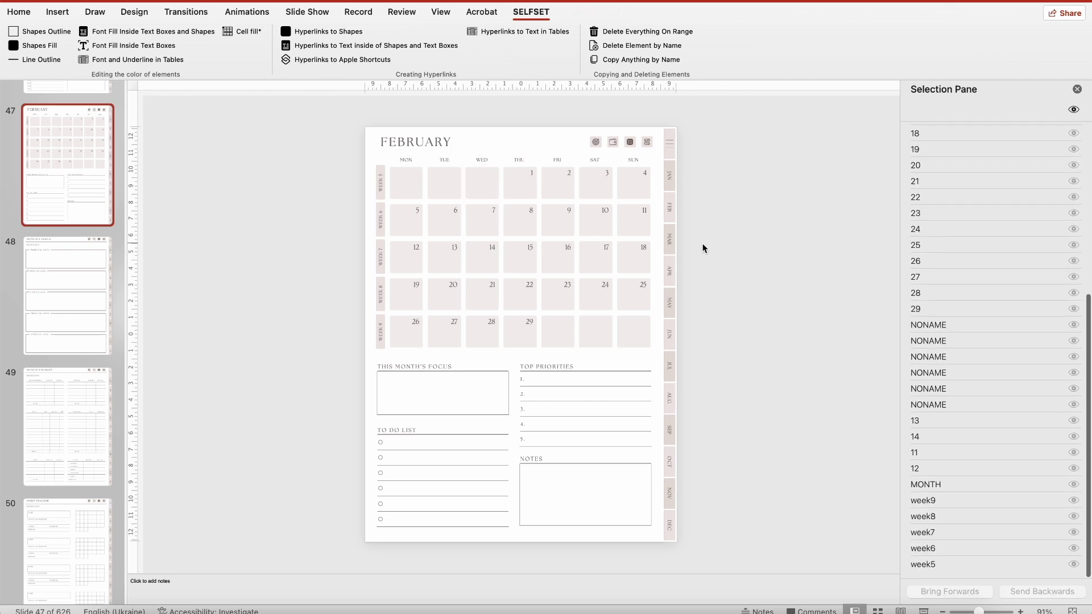
click(570, 325)
click(599, 335)
click(634, 331)
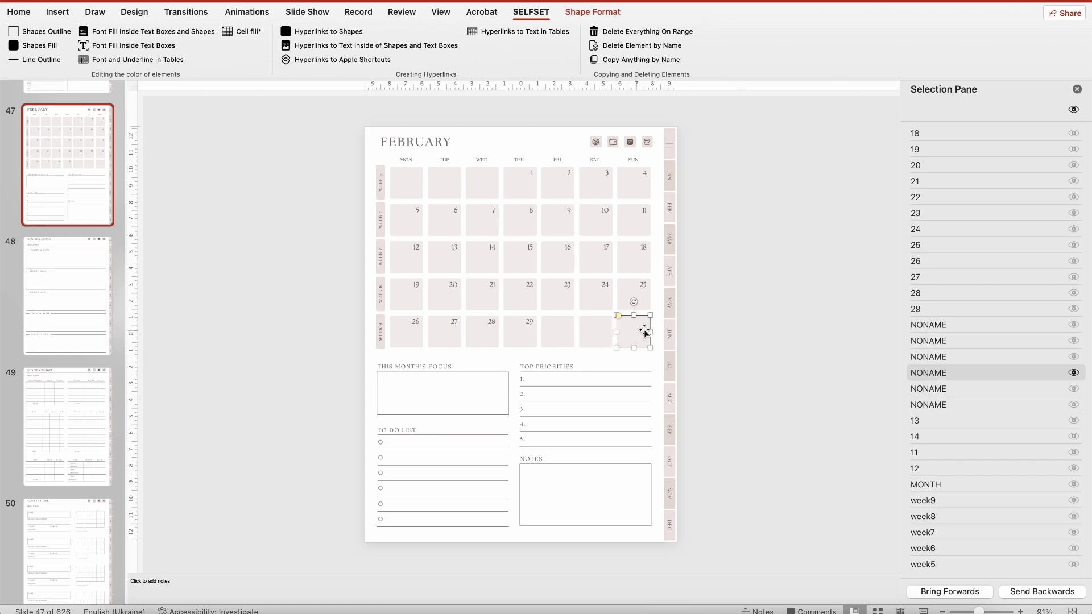
click(409, 188)
click(474, 186)
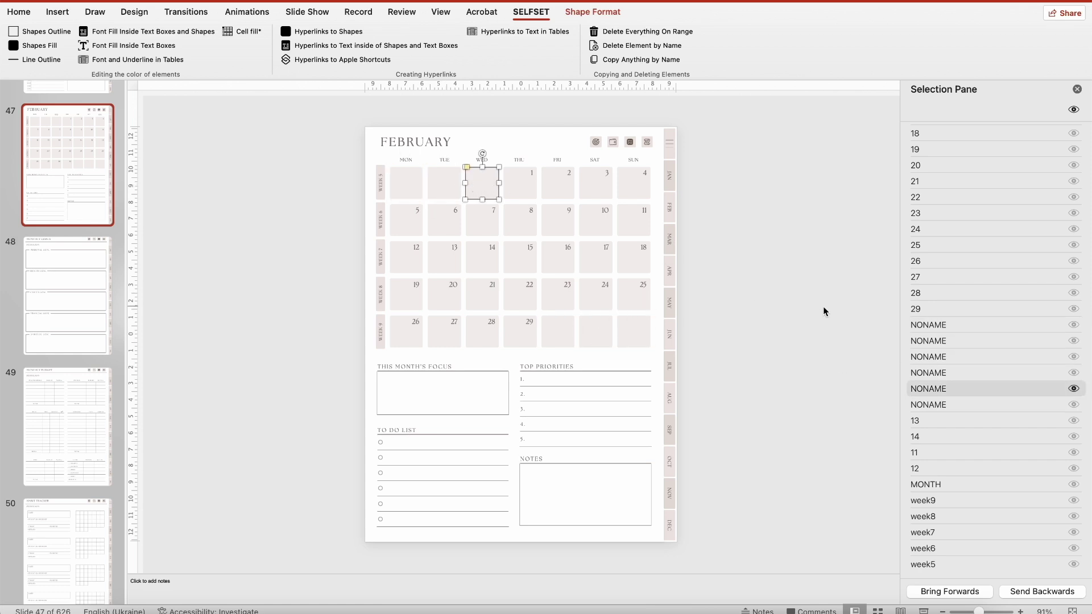
click(927, 324)
click(931, 401)
Select the objects named 1, 29 and 8 in turn to match them with the February date cells, leaving nothing selected.
scroll(933, 239, up, 10)
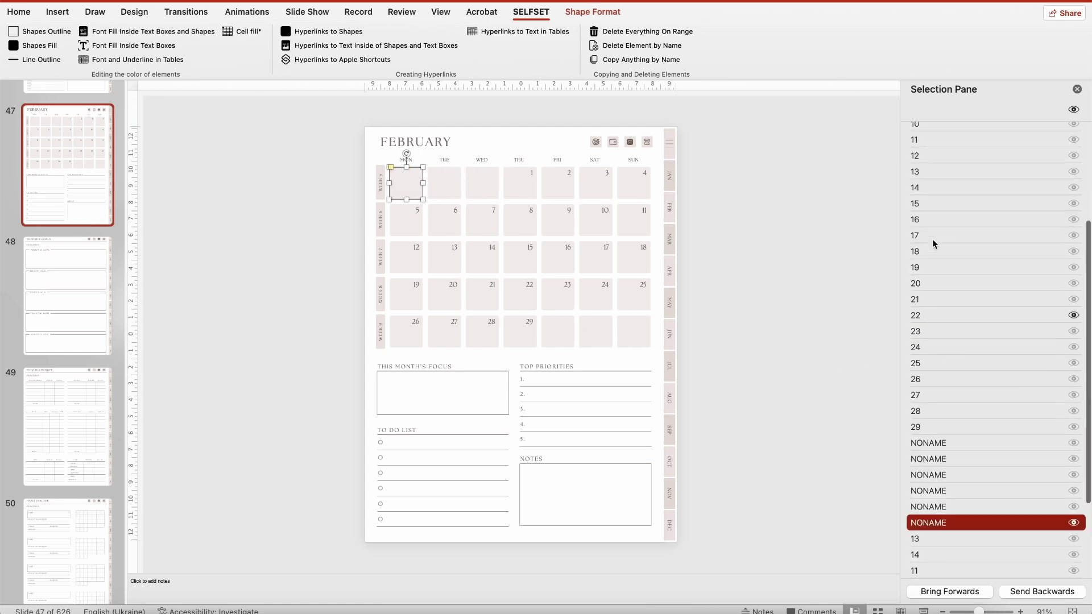
click(937, 138)
scroll(931, 341, down, 5)
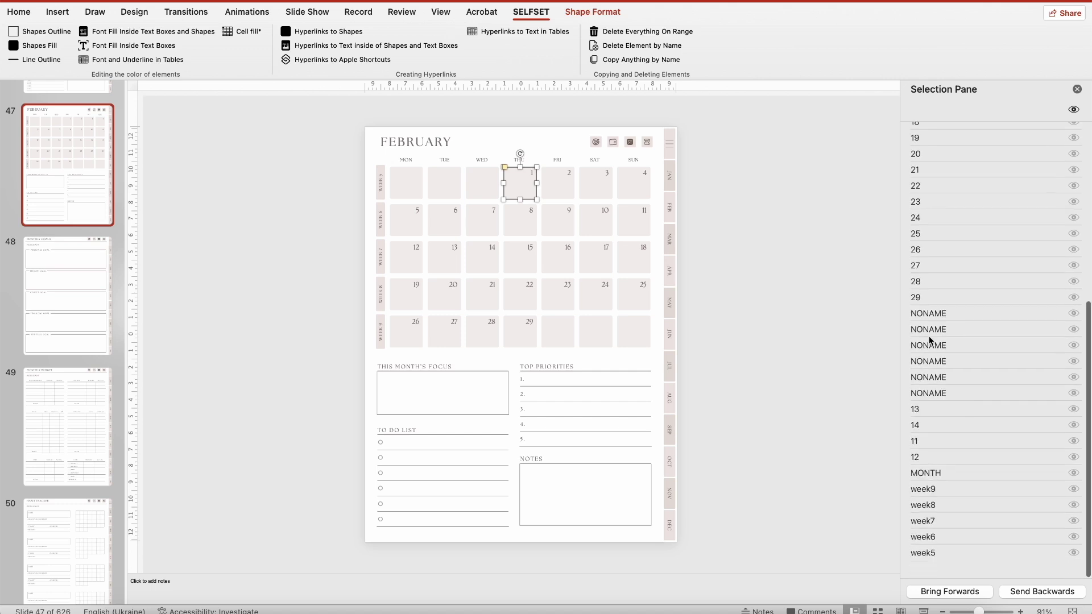
click(920, 309)
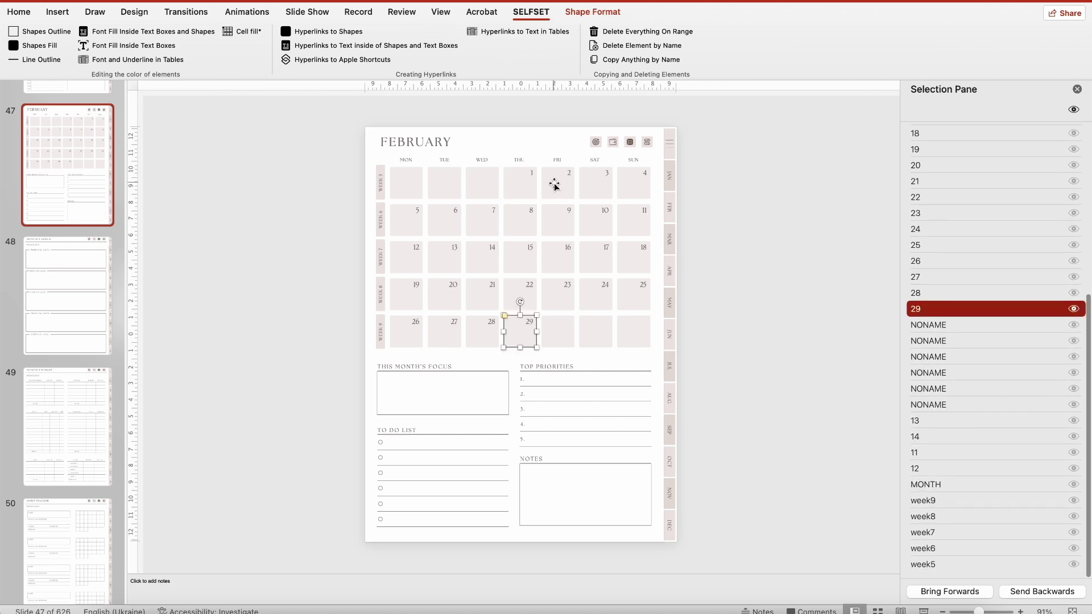
scroll(995, 230, up, 5)
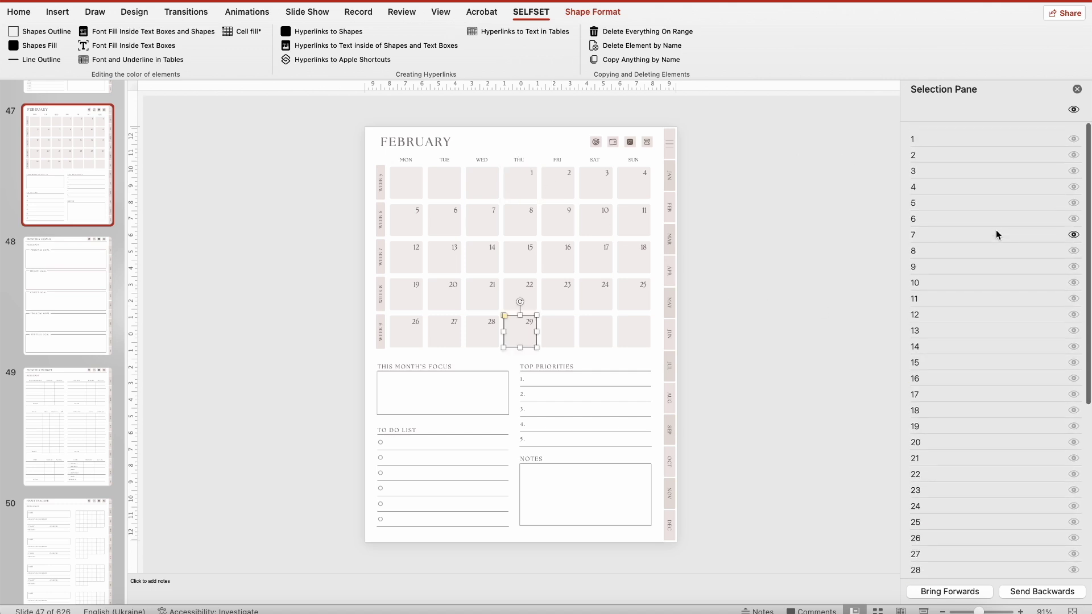
click(931, 244)
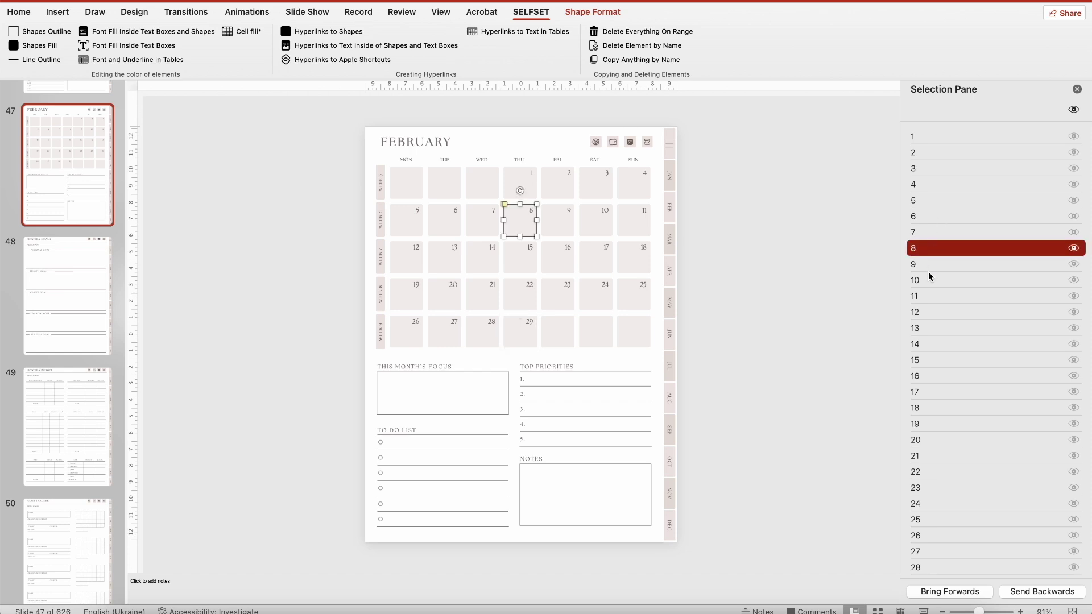
click(794, 227)
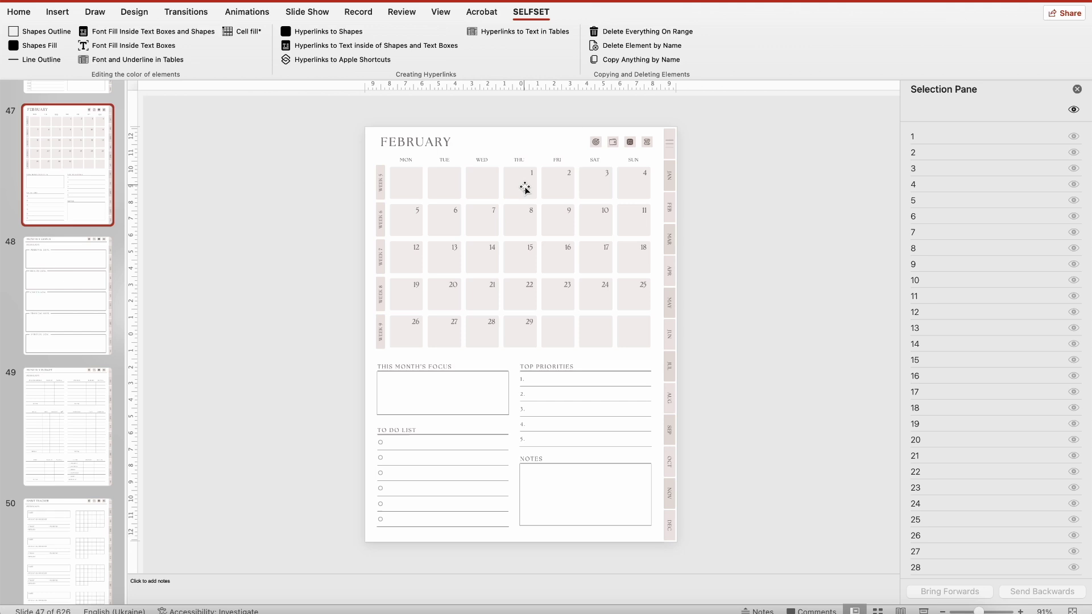
Hyperlink shapes 1 to 29 on slide 47 to the daily slides, starting at target slide 56 with an increment of 1.
click(346, 32)
drag(616, 175, 592, 254)
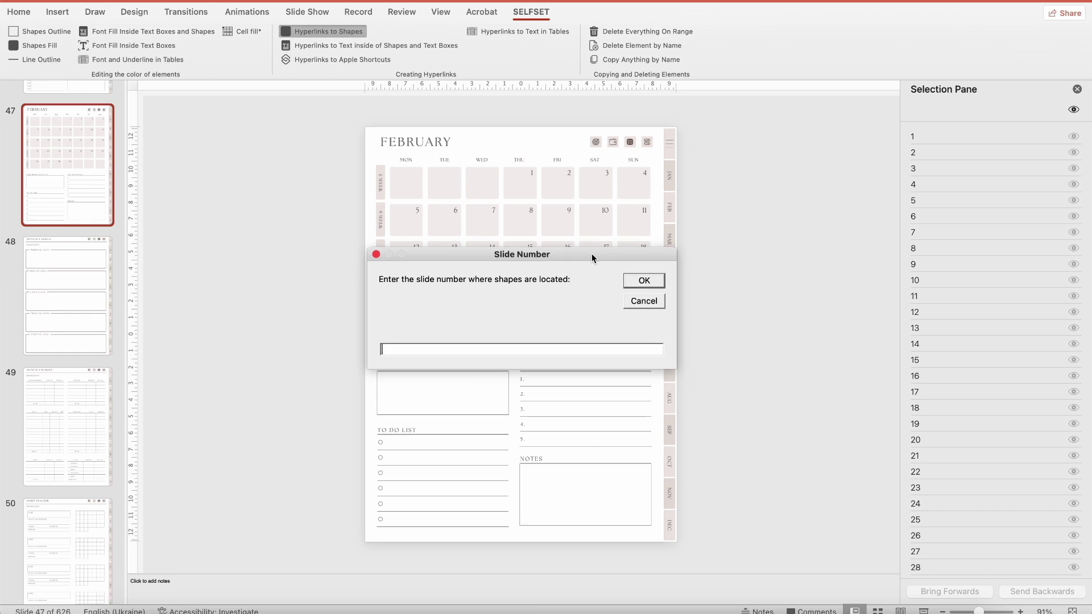
text(47)
key(Return)
drag(558, 173, 540, 243)
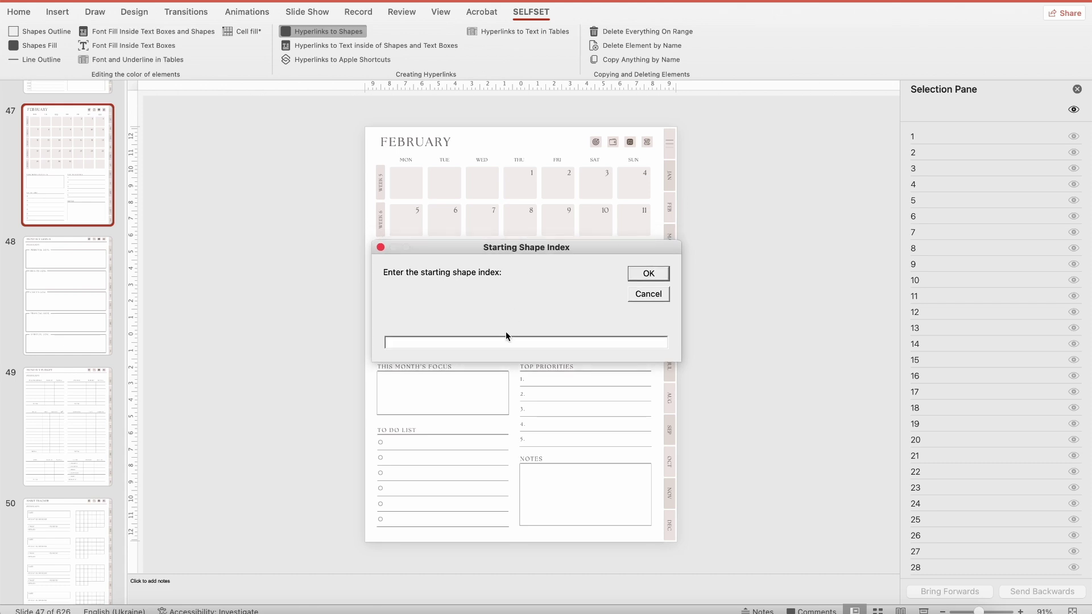
text(1)
key(Return)
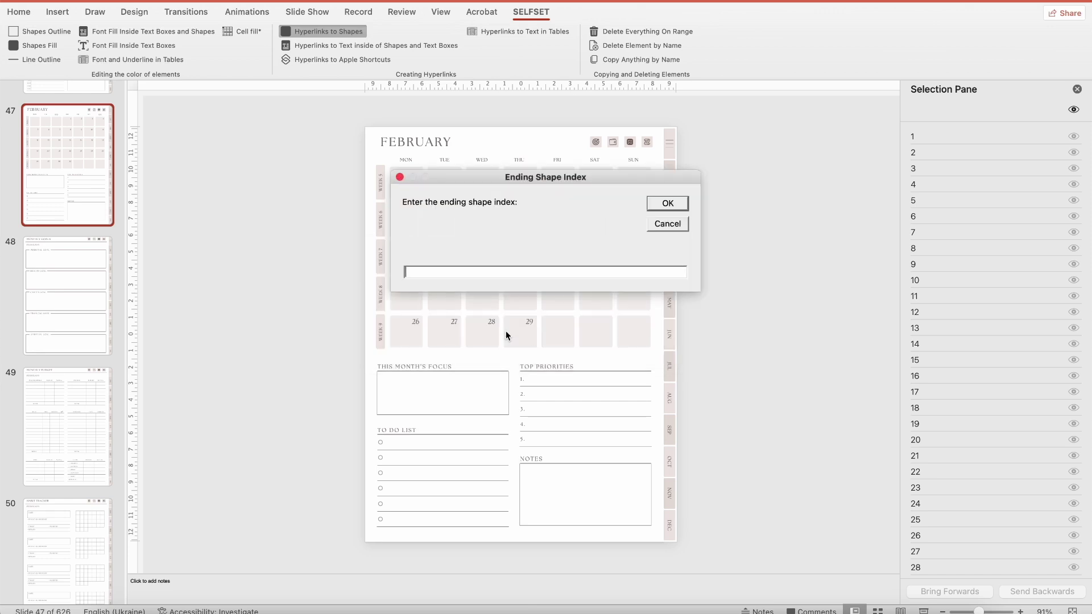
drag(601, 178, 572, 198)
text(29)
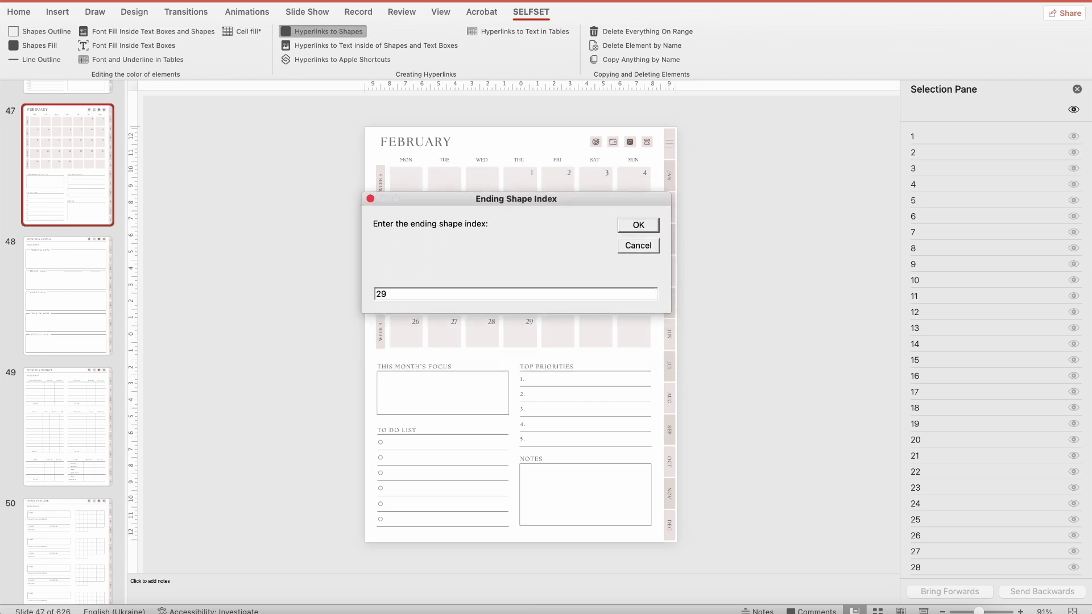
click(633, 226)
drag(577, 168, 561, 286)
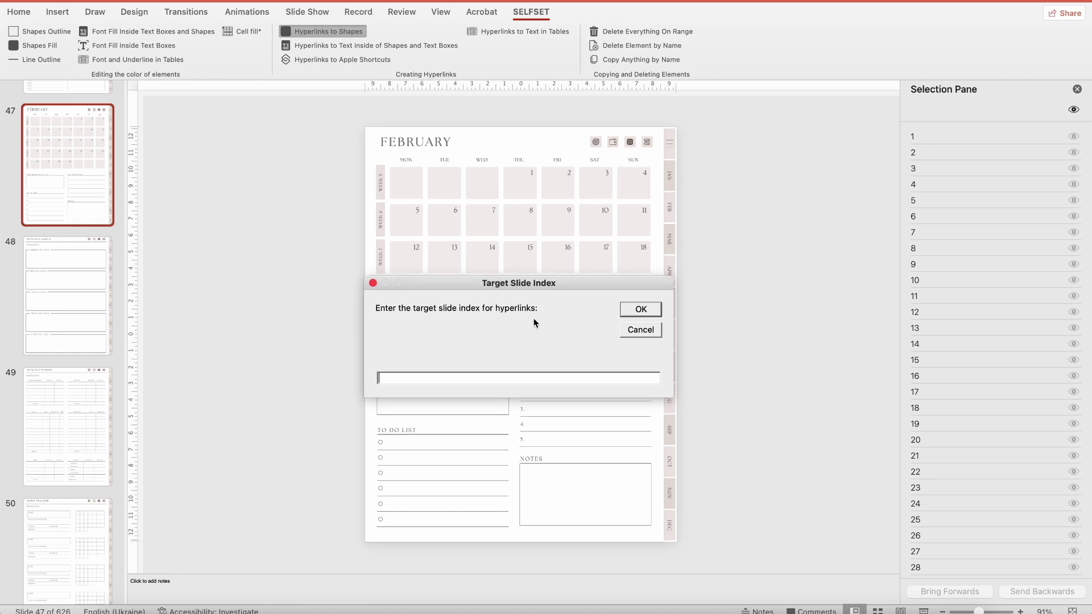
text(56)
key(Return)
text(1)
key(Return)
Test the shape hyperlinks of February 29, 21 and 15 in the slide show, returning through the FEB tab each time.
key(super+shift+Return)
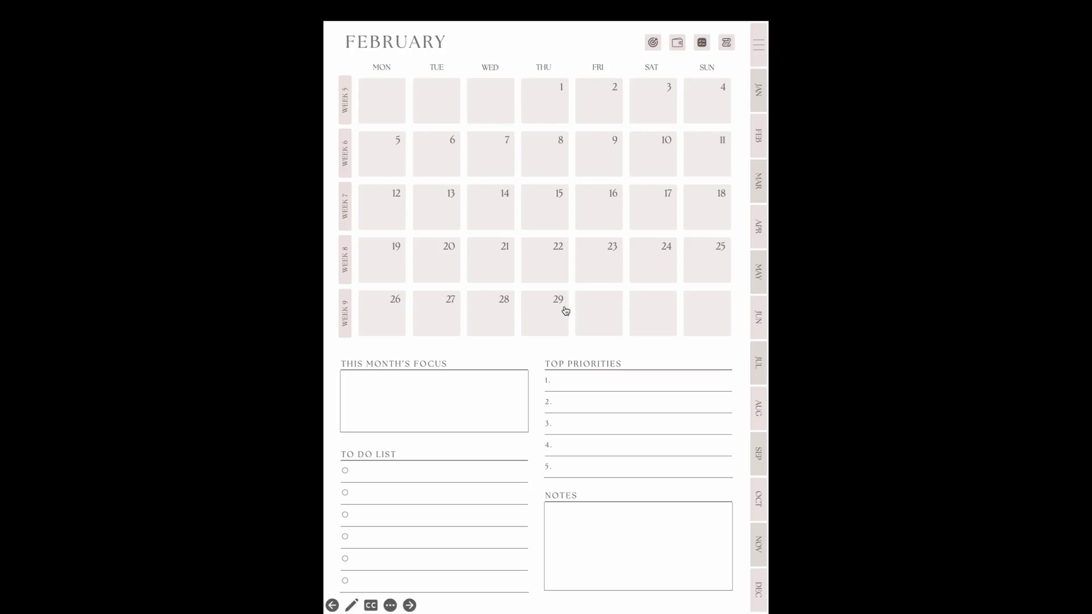
click(551, 316)
click(763, 134)
click(488, 246)
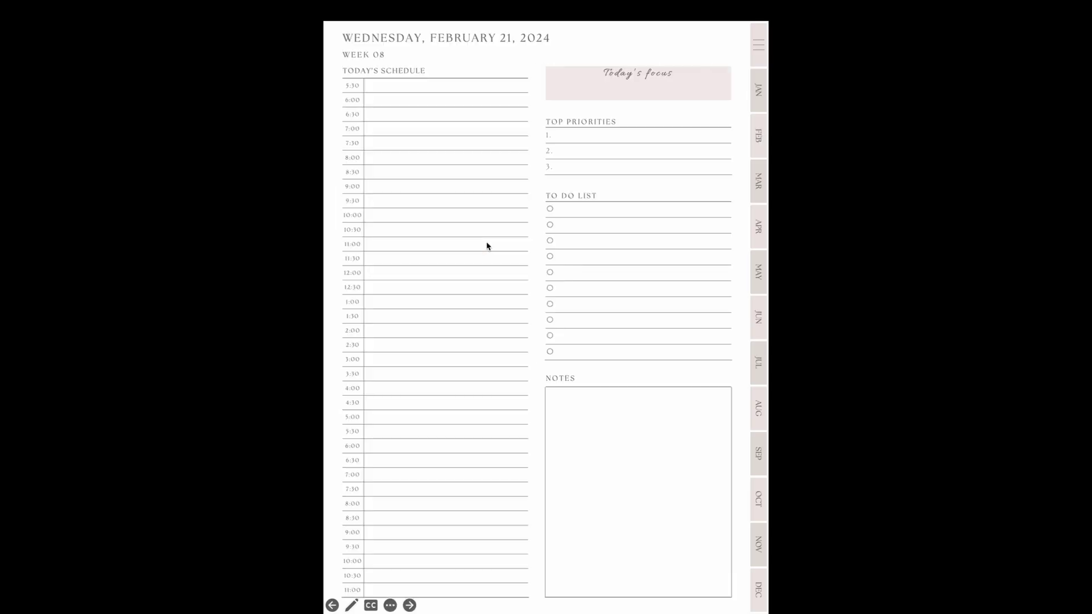
click(767, 134)
click(553, 195)
click(759, 138)
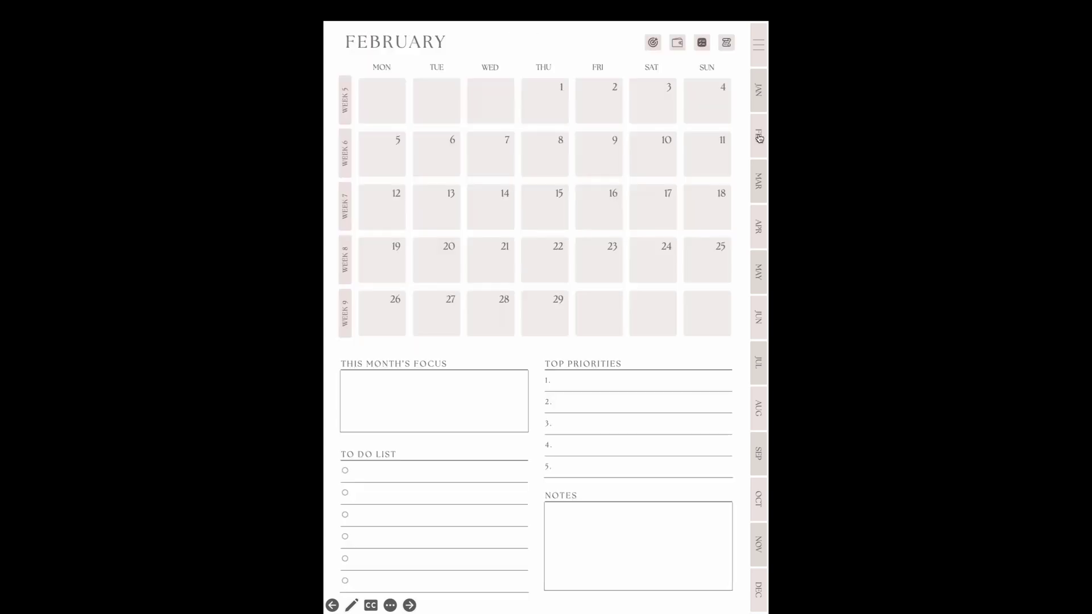
key(Escape)
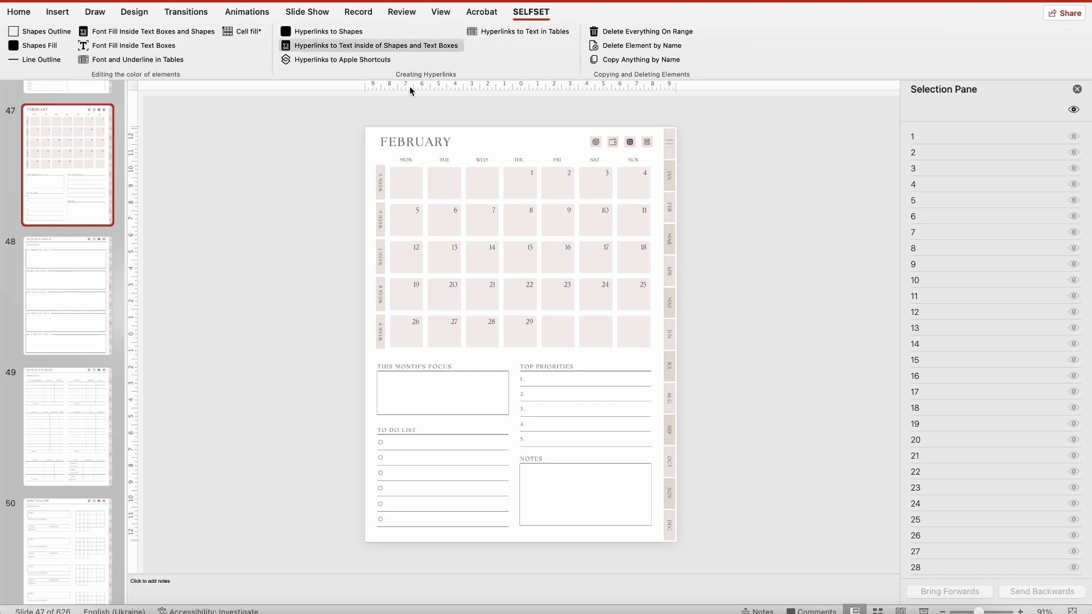
Inspect the February 13 and 14 date shapes and the numbers inside them, leaving nothing selected.
click(453, 250)
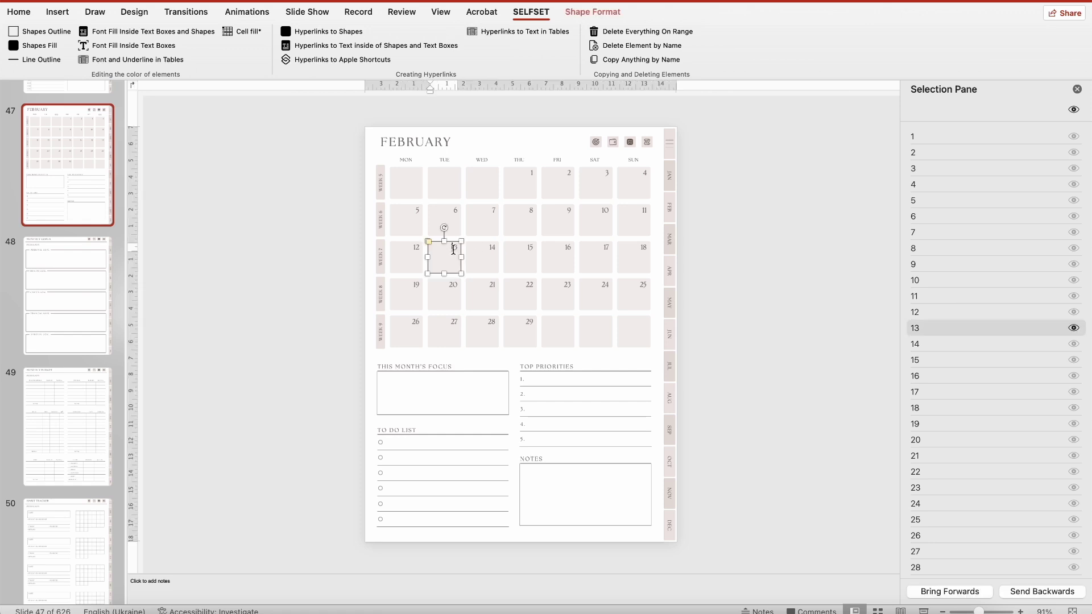
click(477, 264)
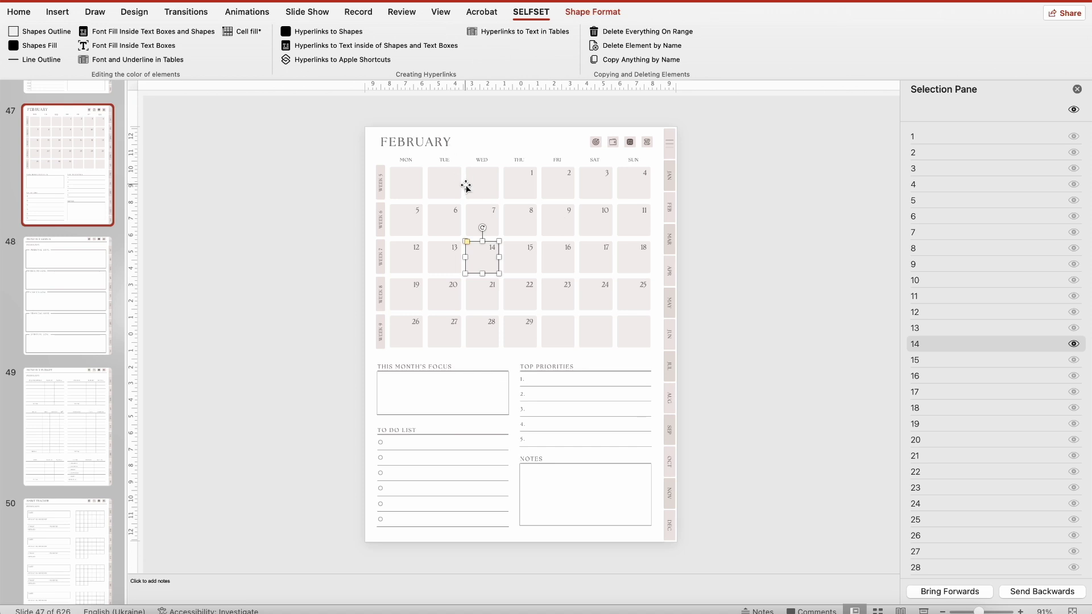
click(747, 284)
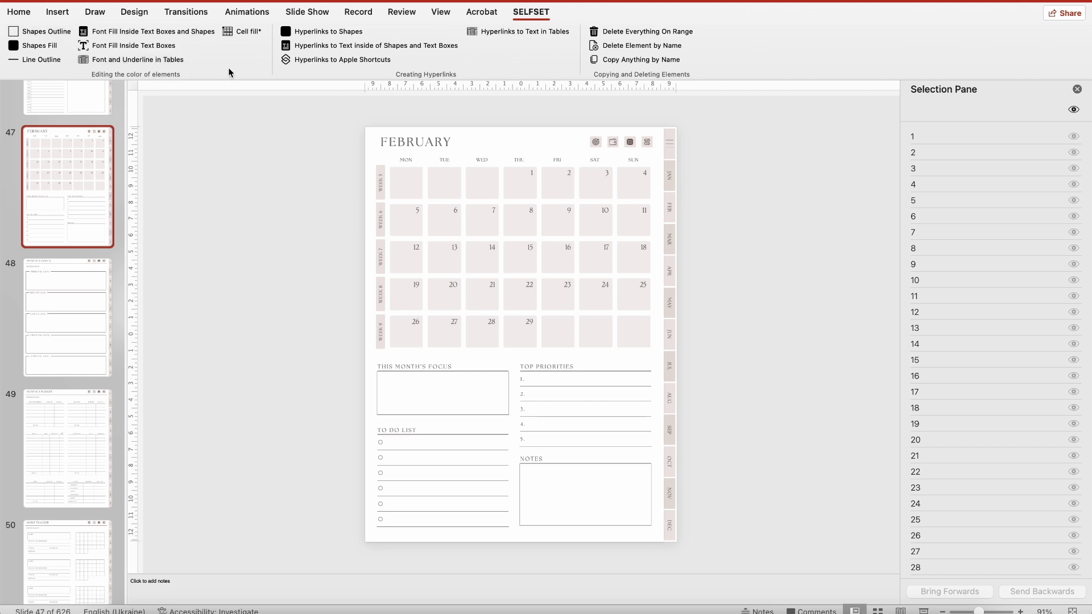
Draw a rectangle about 2.77 cm high and 2.74 cm wide beside the February page and fill it with light pink.
click(58, 13)
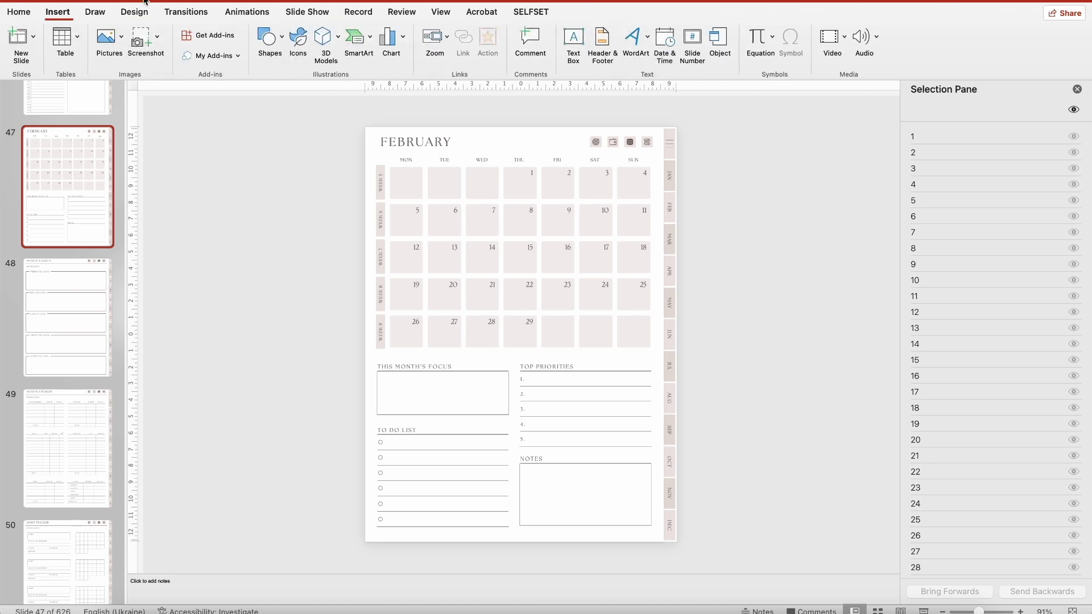
click(268, 39)
click(350, 78)
drag(694, 148, 739, 195)
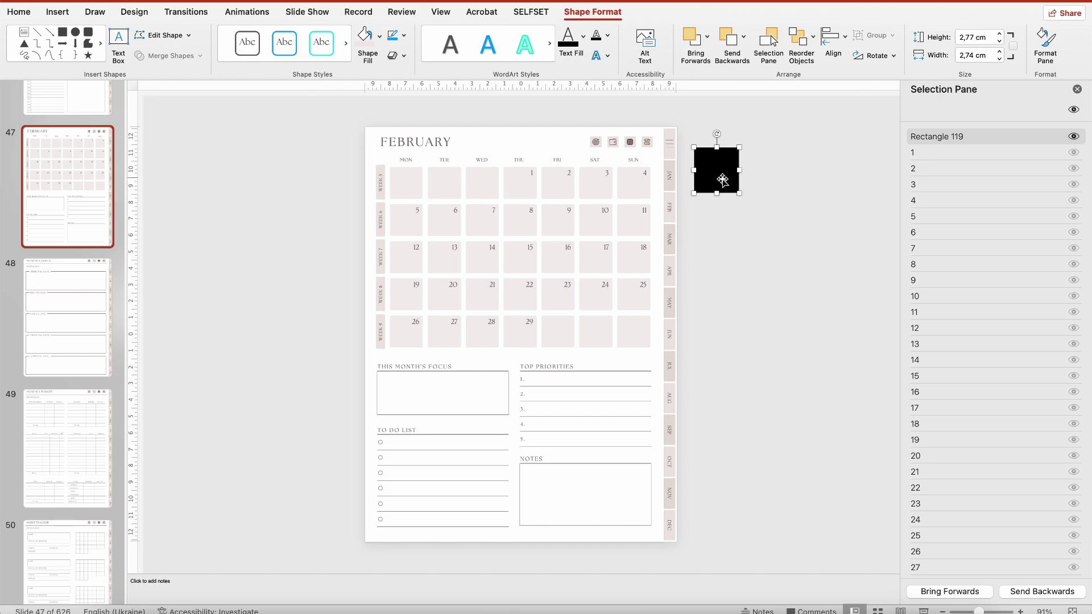
click(364, 35)
Copy the hex code F5E8EC from the rectangle's fill colour settings and delete the sample rectangle.
click(379, 36)
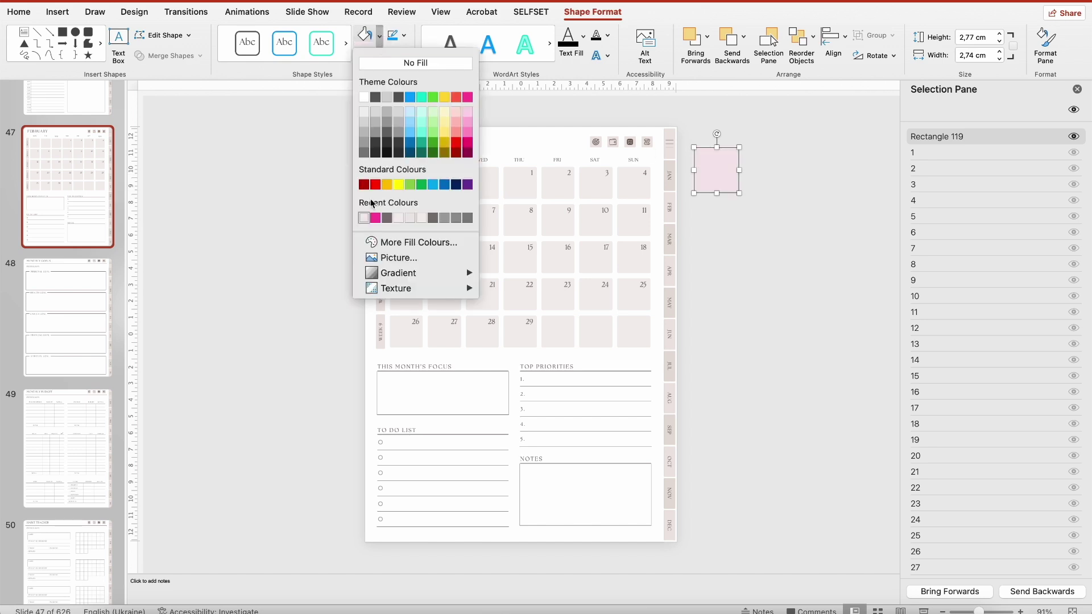
click(389, 243)
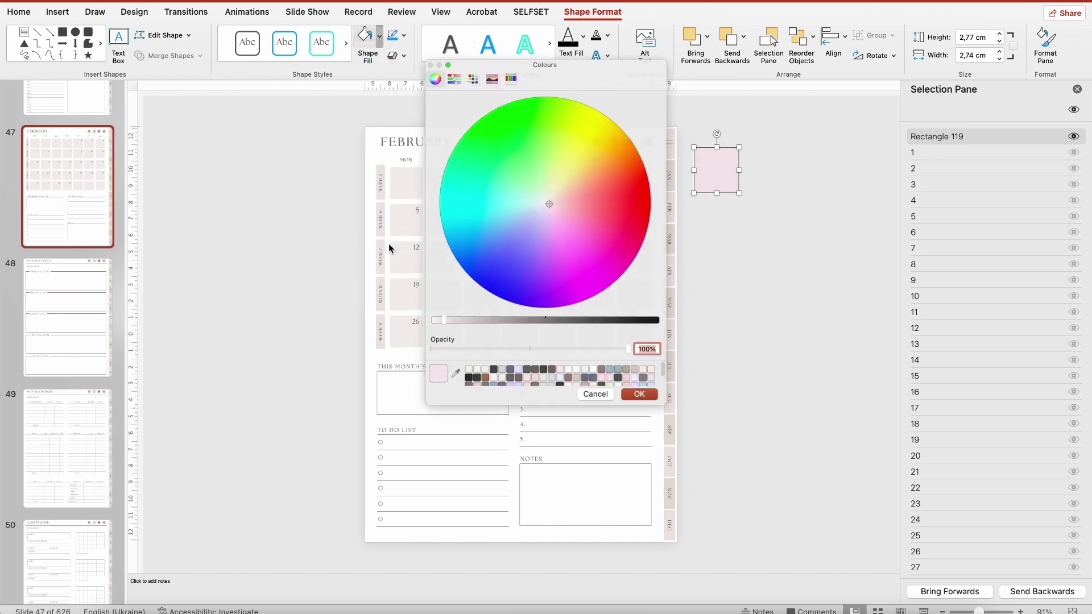
click(452, 71)
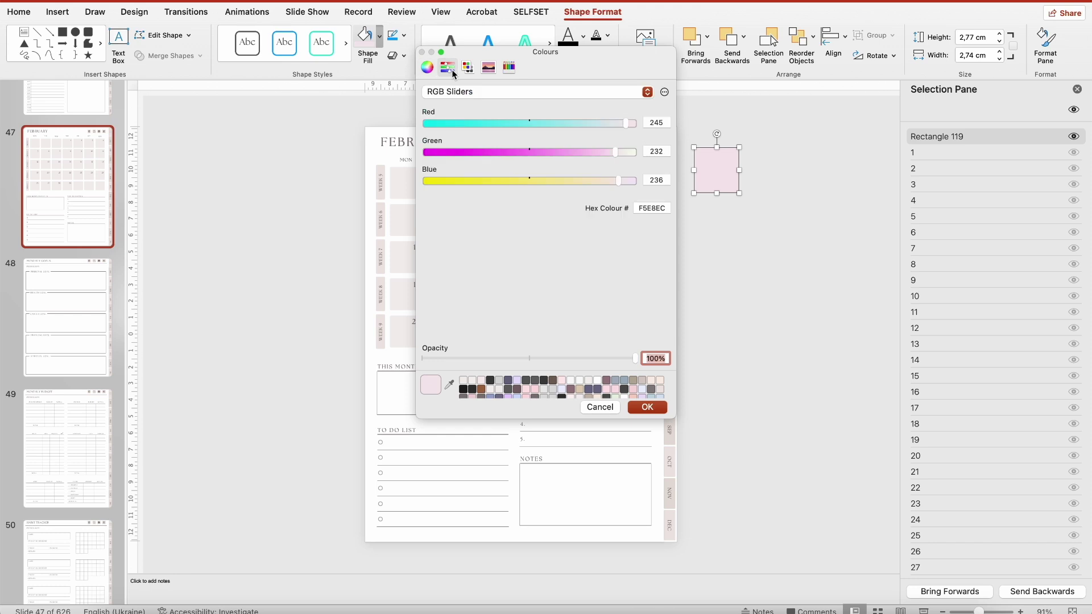
click(475, 88)
click(474, 88)
click(654, 208)
double_click(654, 207)
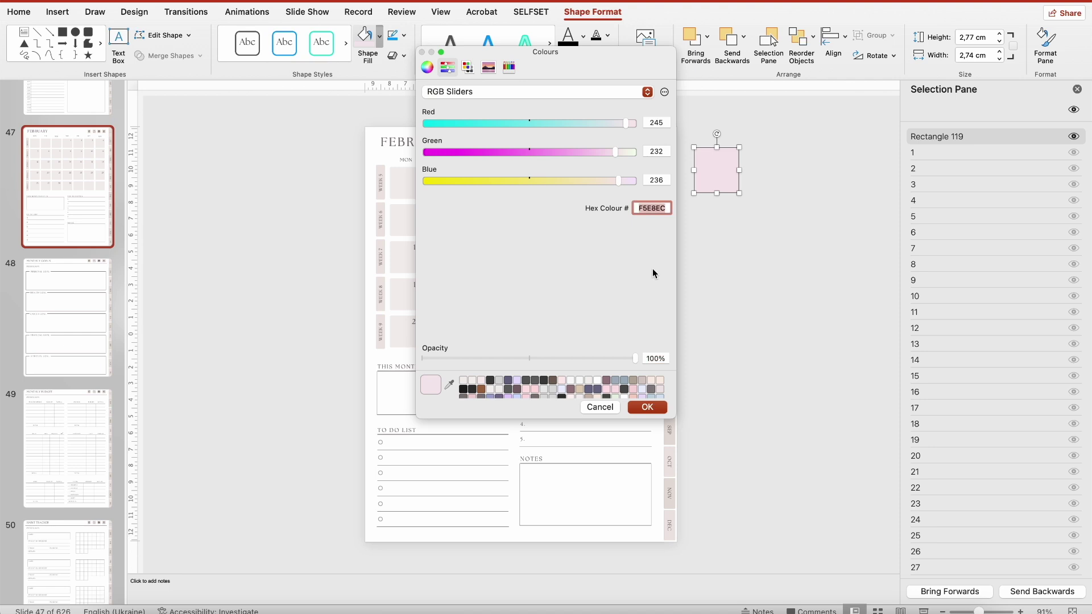
click(653, 407)
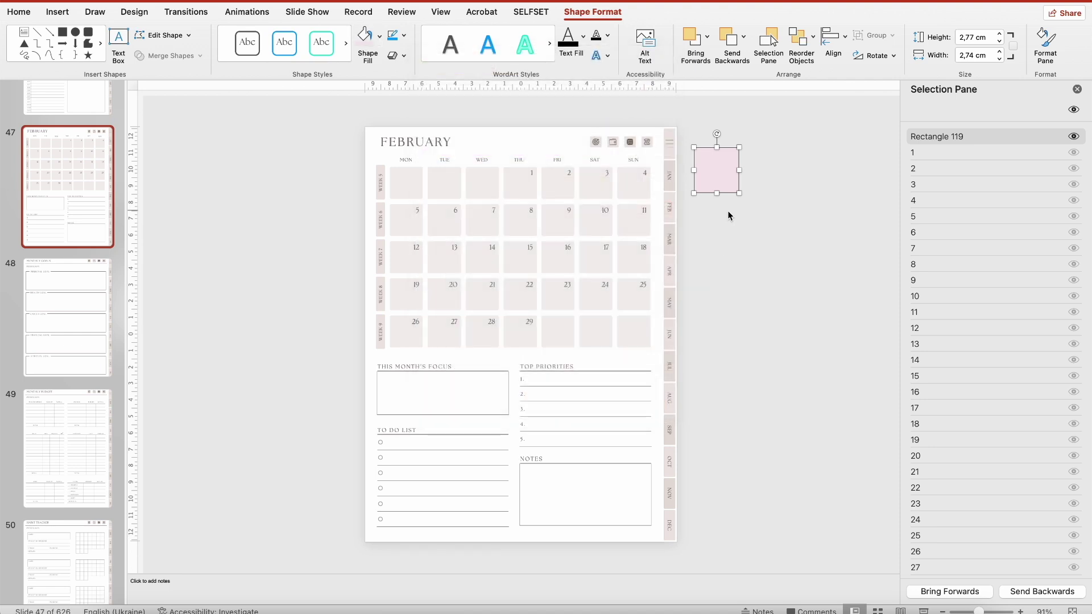
key(Delete)
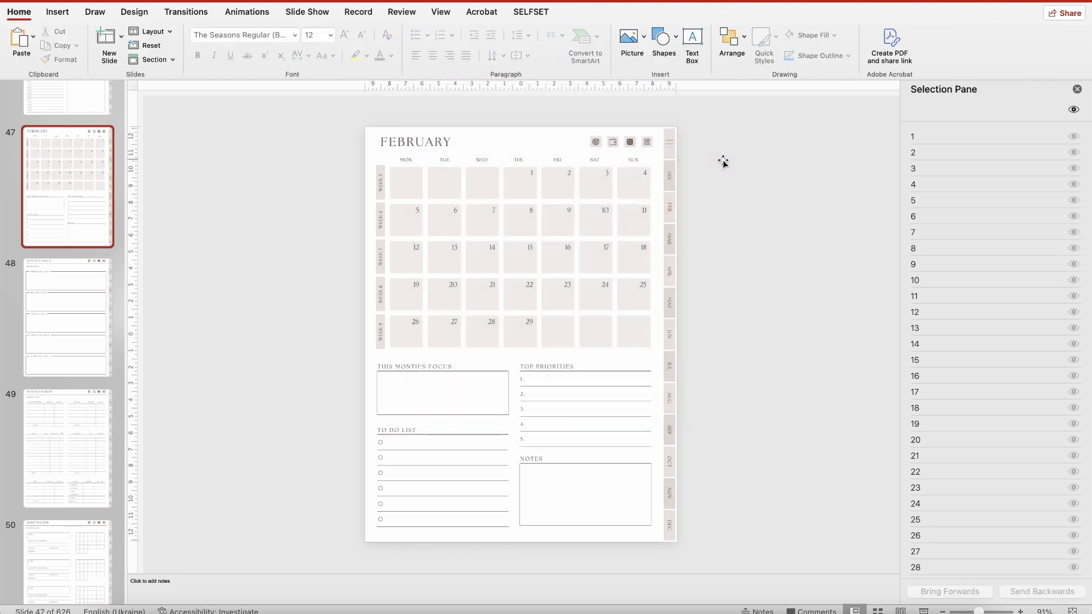
Recolour the fill of the shapes on slide 47 only, using the add-in's Shapes Fill with hex colour F5E8EC.
click(534, 12)
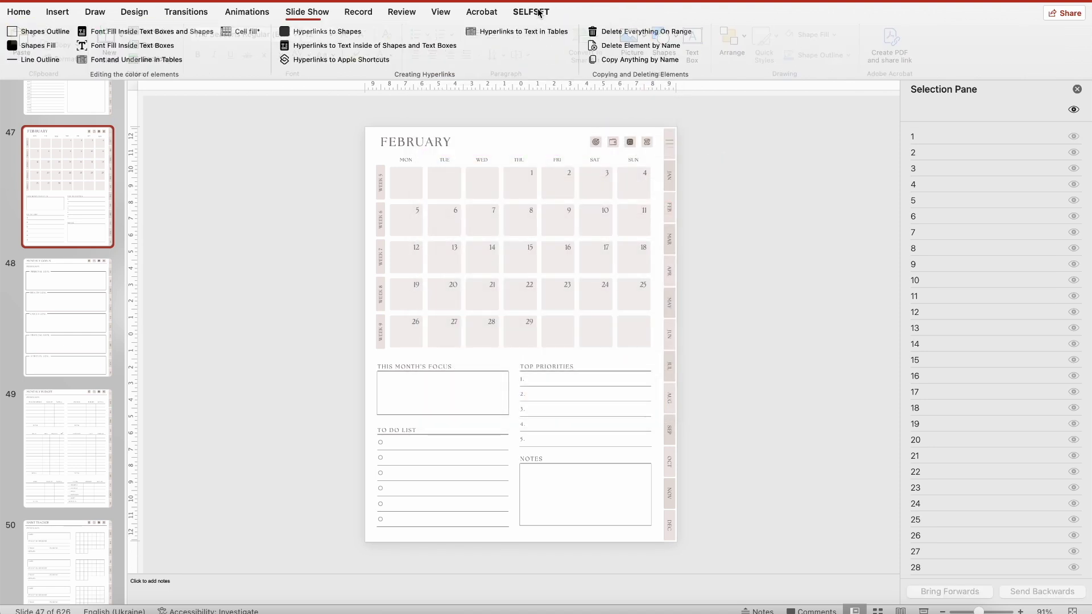
click(38, 46)
text(47)
key(Return)
text(47)
key(Return)
text(F9E8EC)
key(Return)
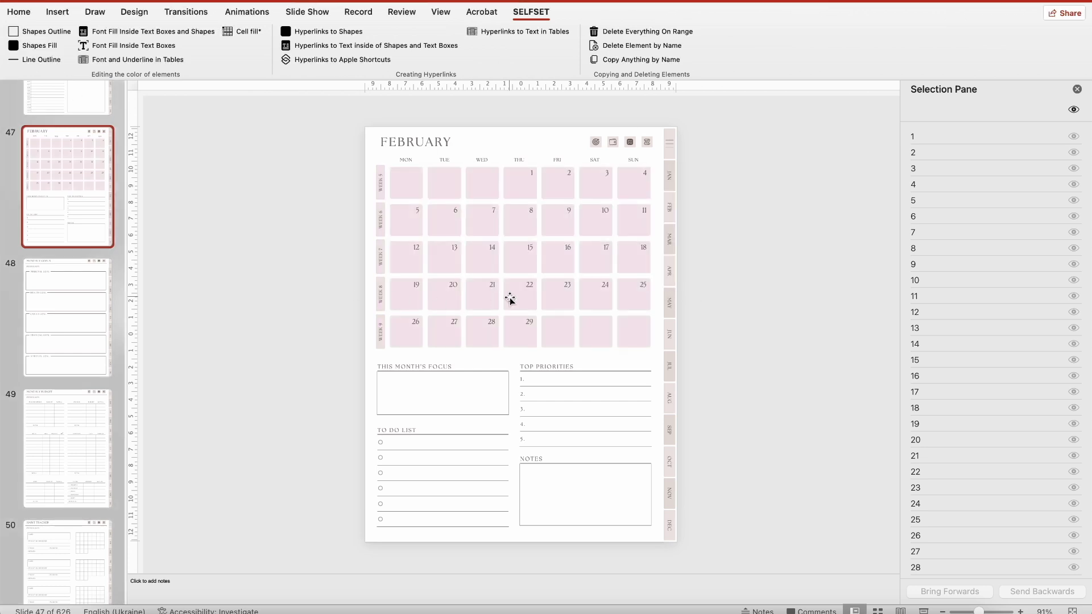
scroll(517, 296, up, 5)
scroll(517, 295, down, 4)
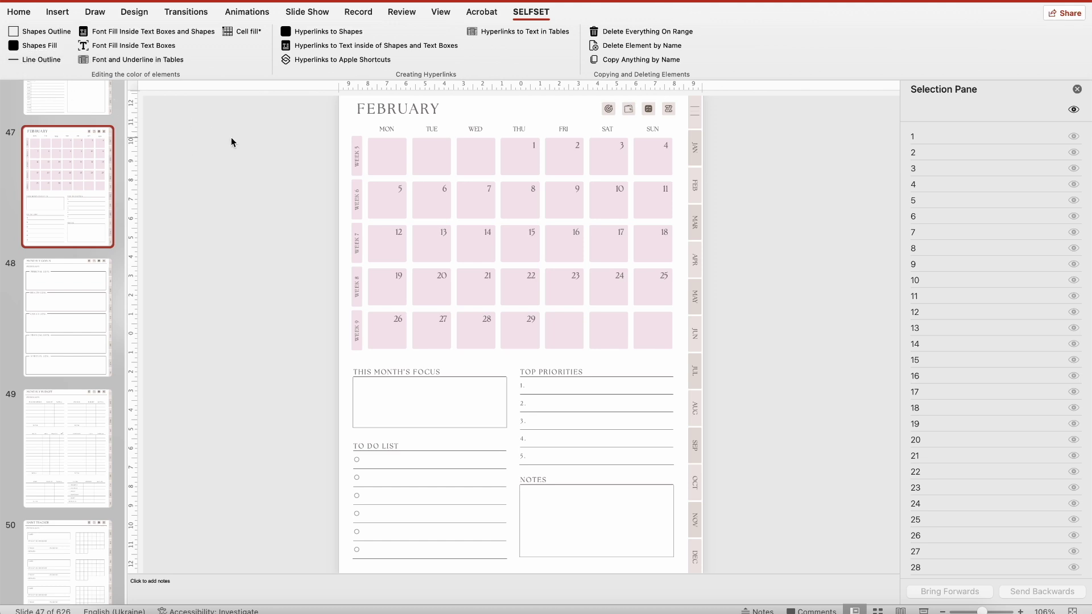
scroll(231, 137, down, 3)
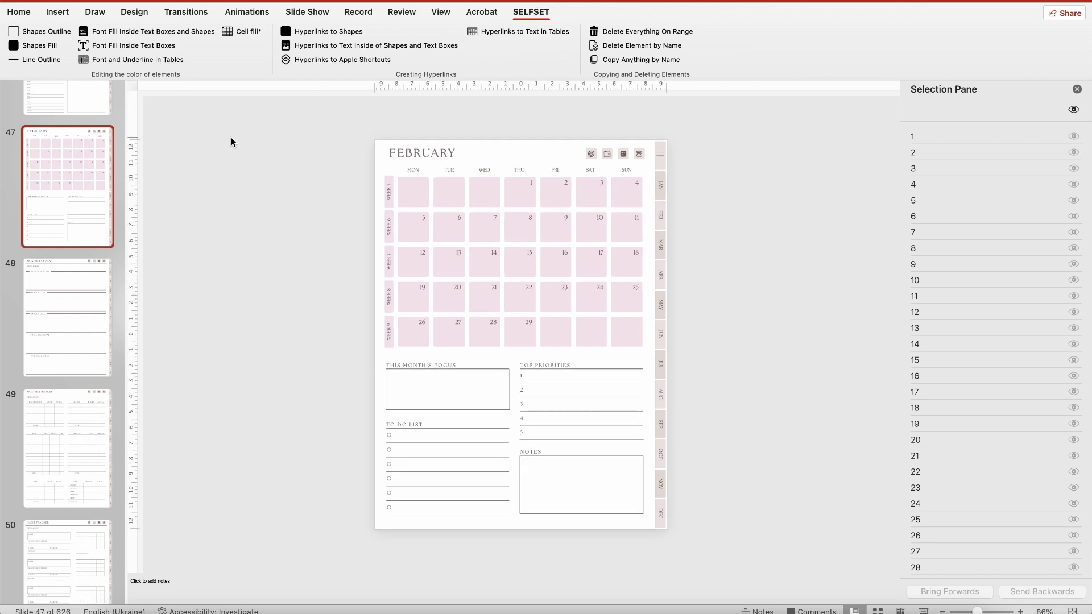
Recolour the font of the plain text boxes, such as the FEBRUARY title, on slide 47 using Font Fill Inside Text Boxes.
scroll(551, 262, up, 5)
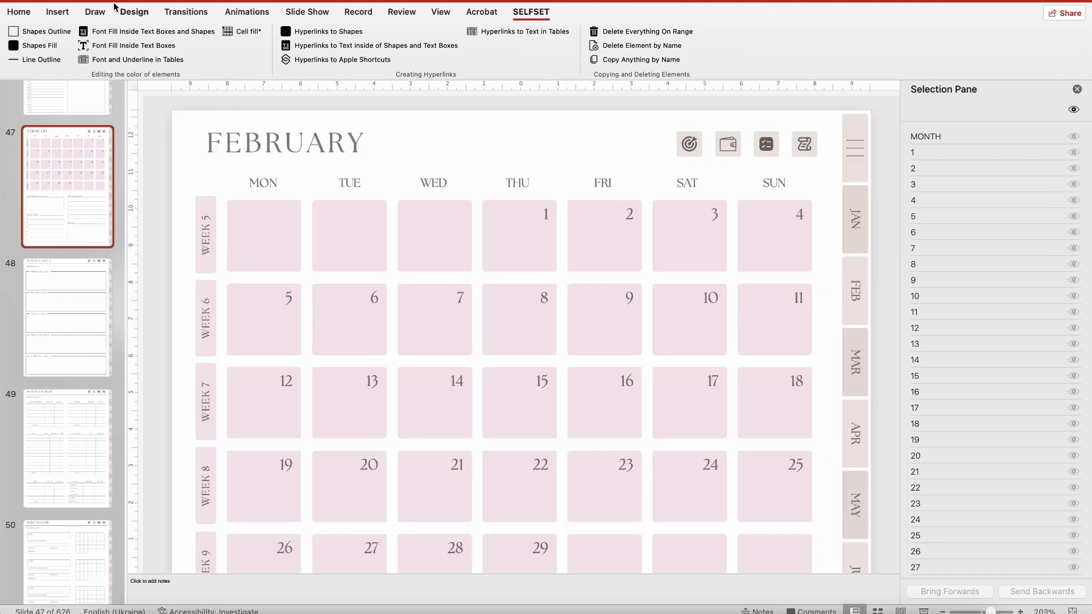
click(286, 142)
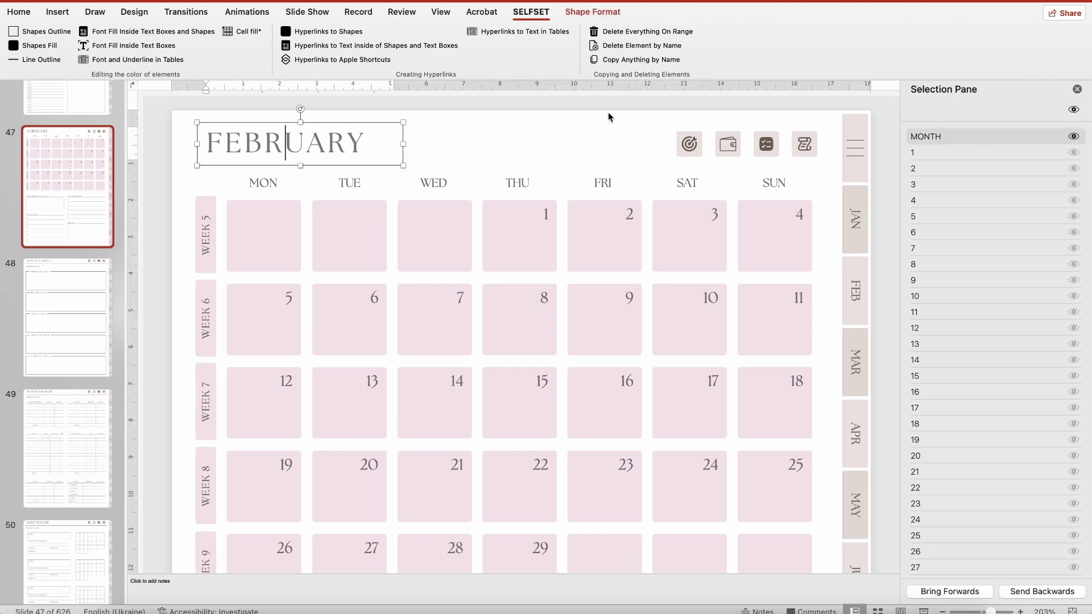
click(135, 44)
text(47)
key(Return)
key(Return)
key(Return)
click(438, 148)
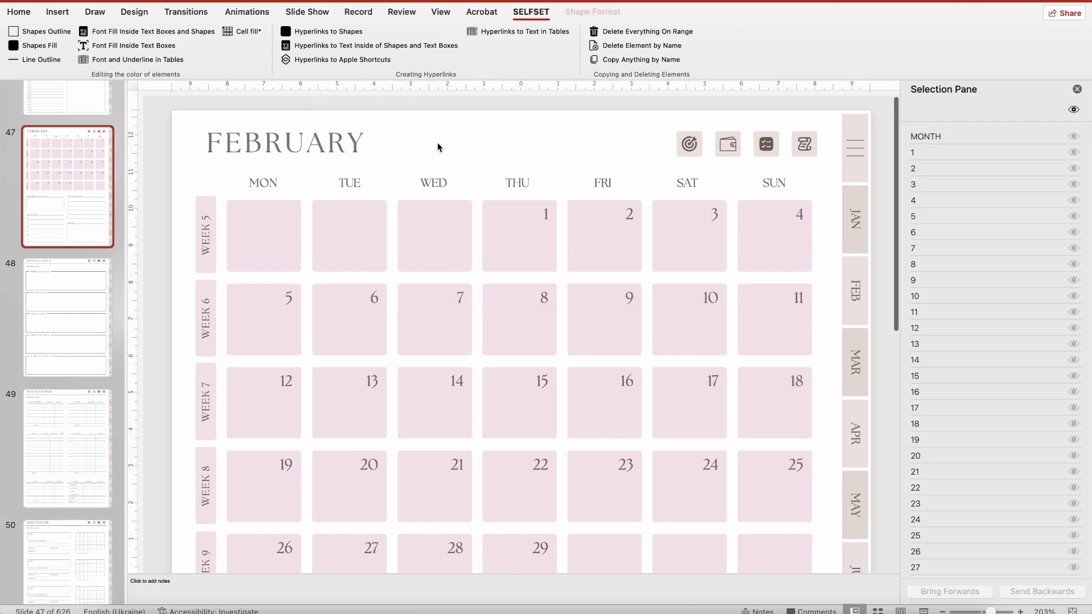
Recolour the text inside all text boxes and shapes on slide 47 only, using hex colour 6E7776.
click(191, 35)
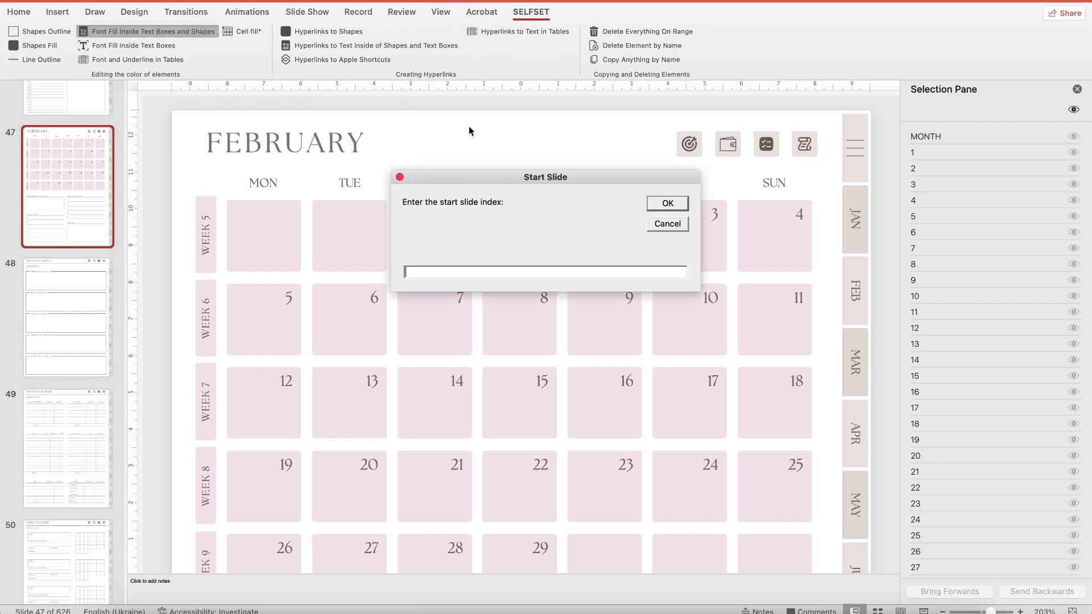
key(Return)
text(47)
key(Return)
text(6E7776)
key(Return)
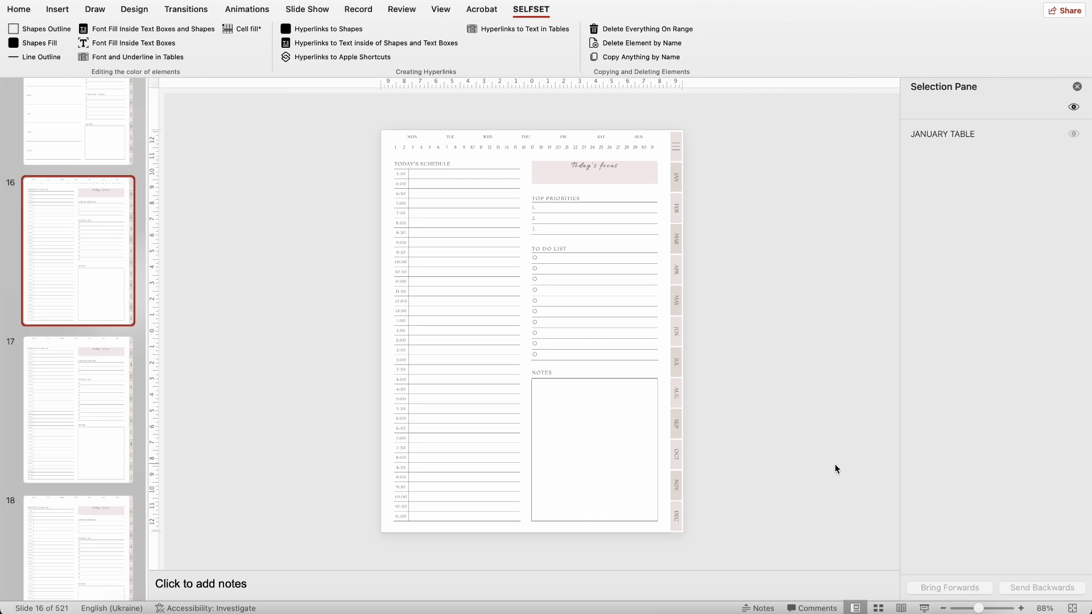
Create hyperlinks on the text of JANUARY TABLE on slide 16, with starting target slide 36, using the add-in's table hyperlink command.
click(516, 29)
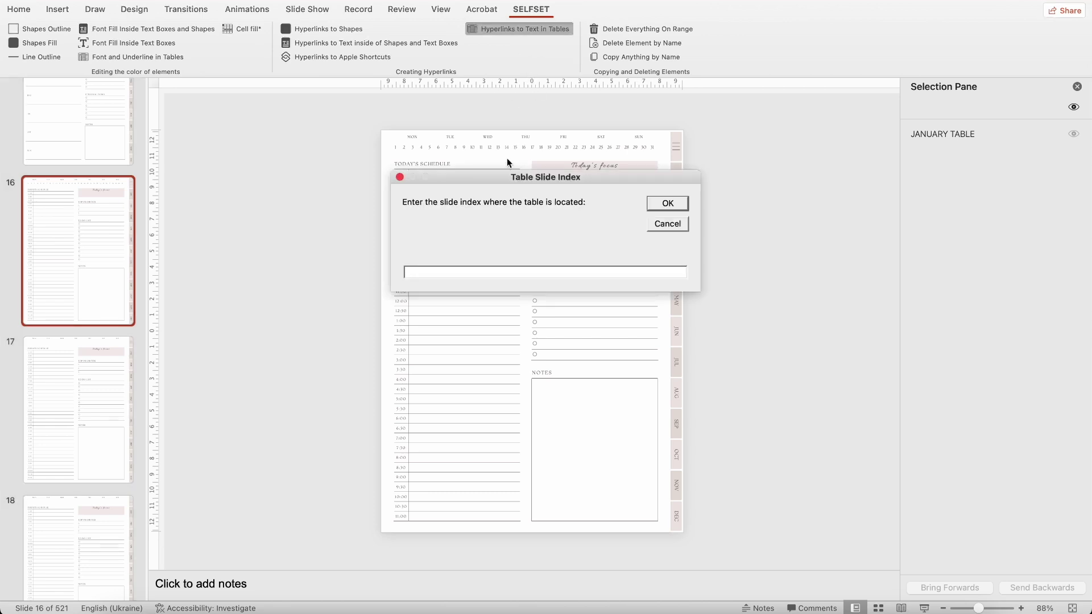
text(16)
key(Return)
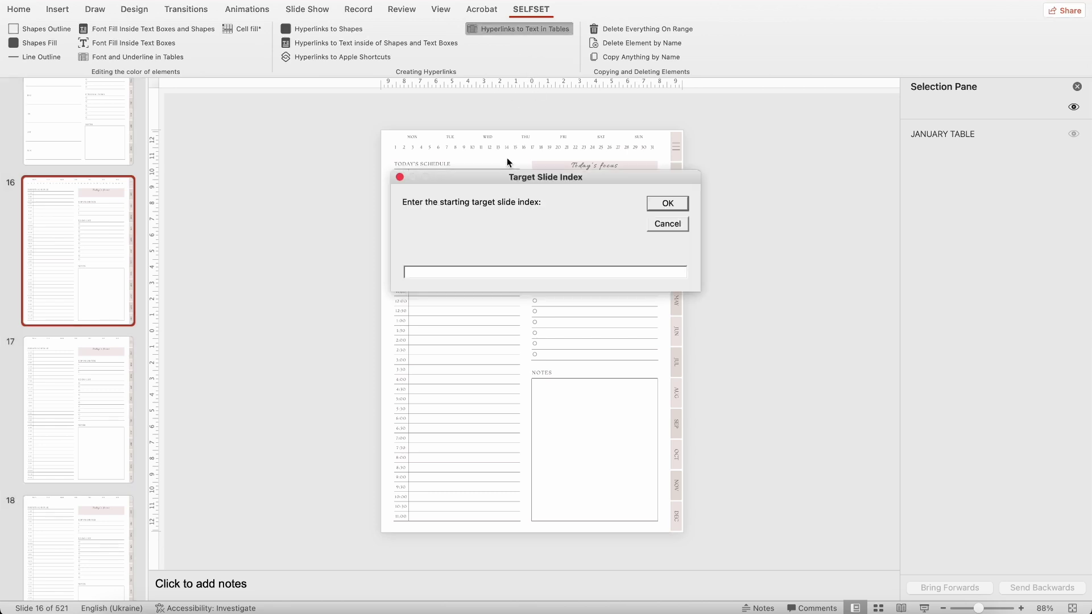
text(36)
key(Return)
text(JANUARY TABLE)
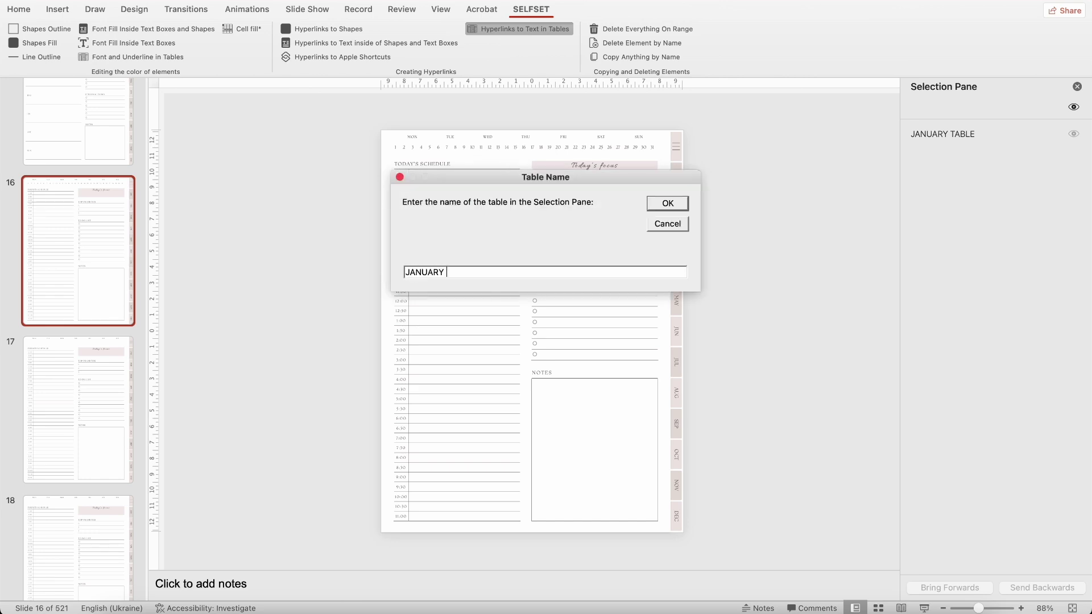
key(Return)
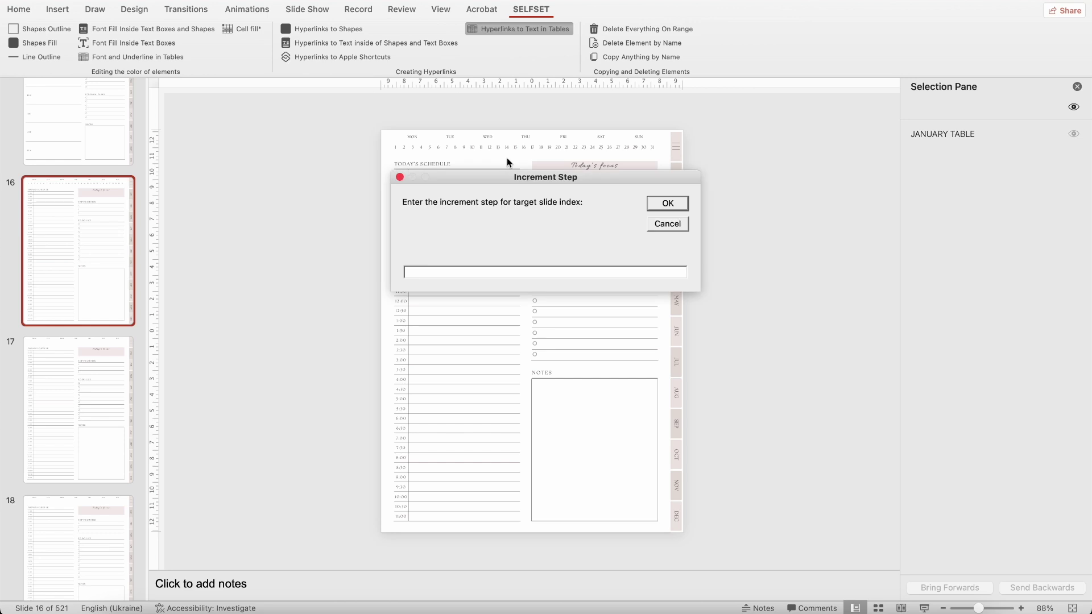
key(Return)
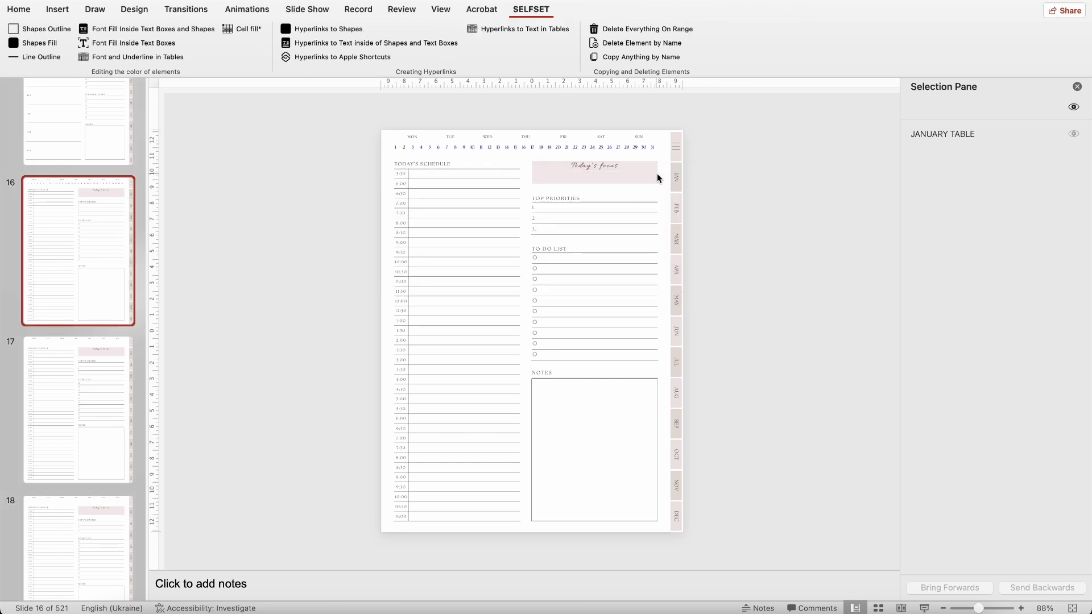
Copy the element JANUARY TABLE from slide 16 to slides 17 through 46 with Copy Anything by Name.
scroll(657, 178, up, 3)
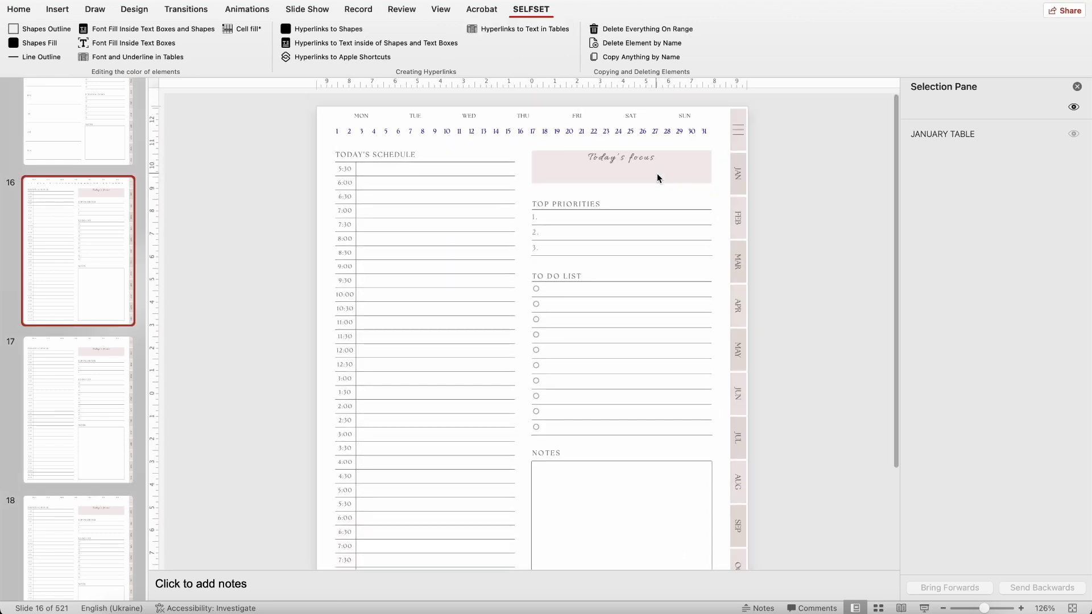
drag(286, 110, 821, 213)
click(19, 9)
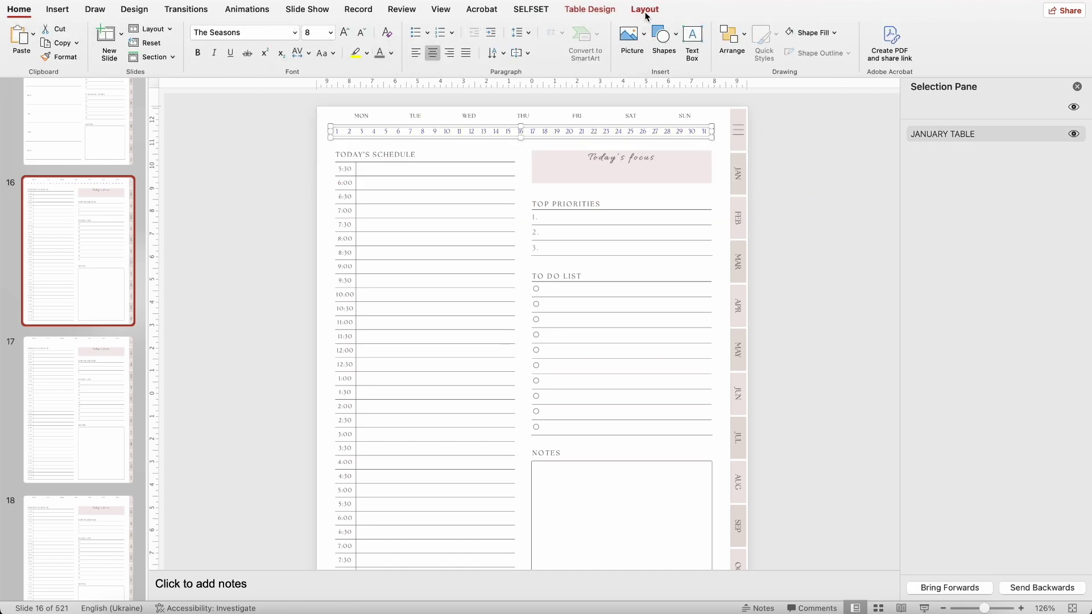
click(538, 11)
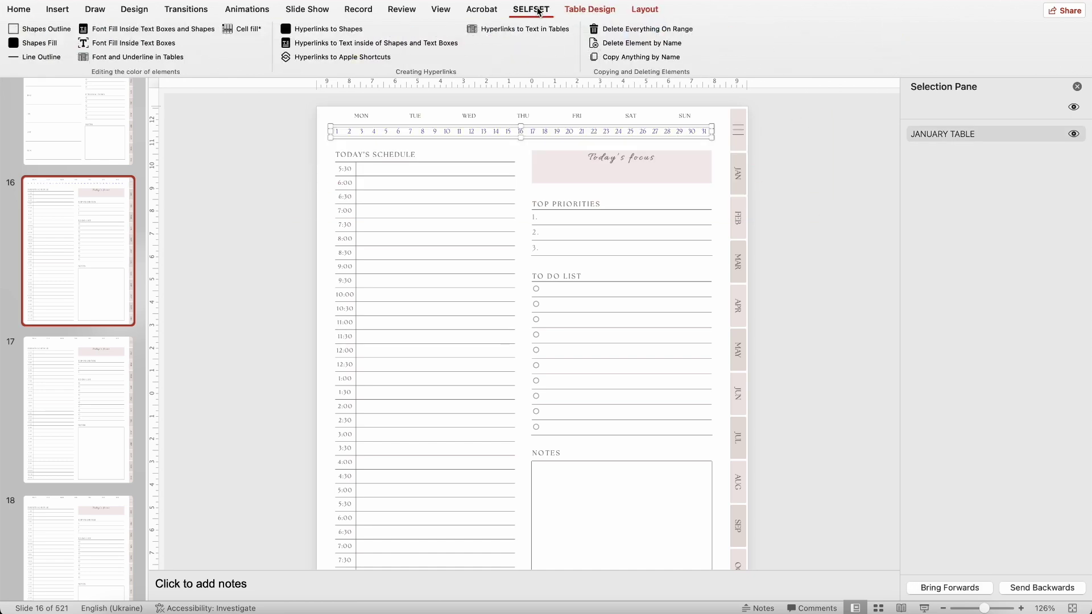
click(641, 57)
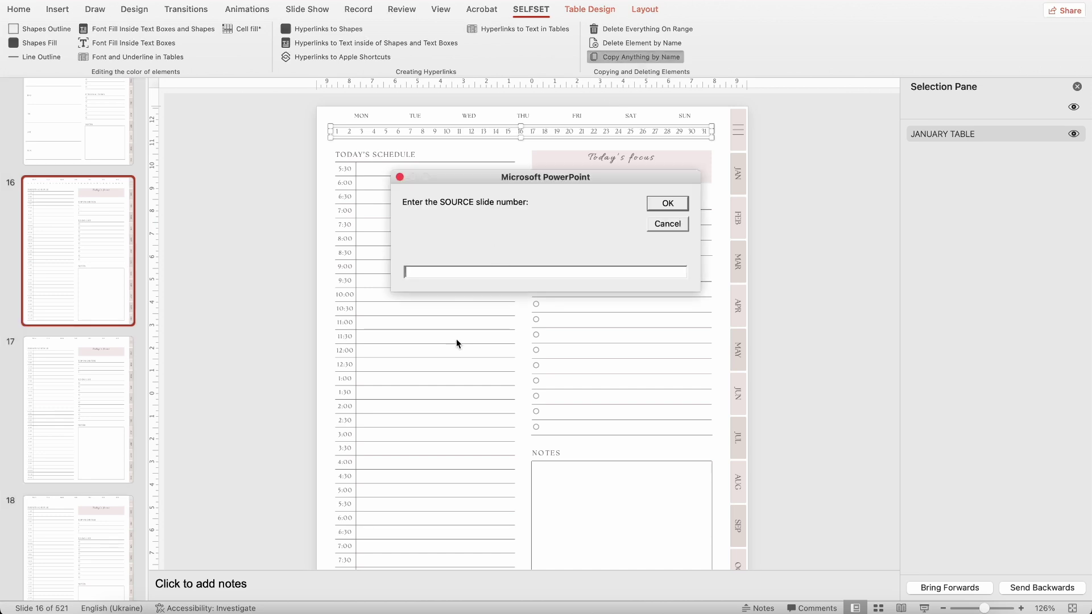
text(16)
key(Return)
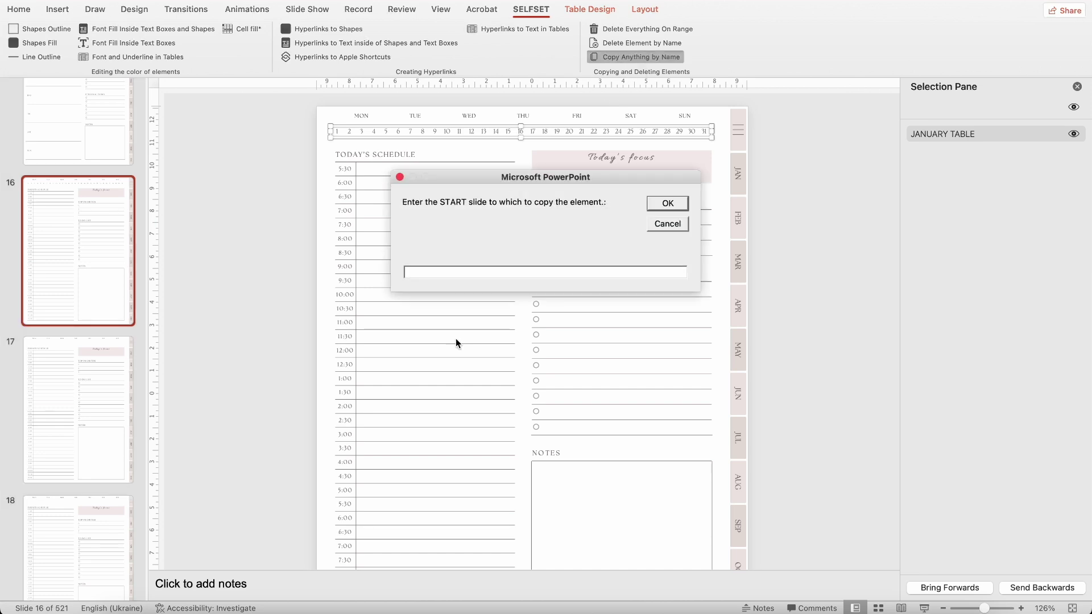
text(17)
key(Return)
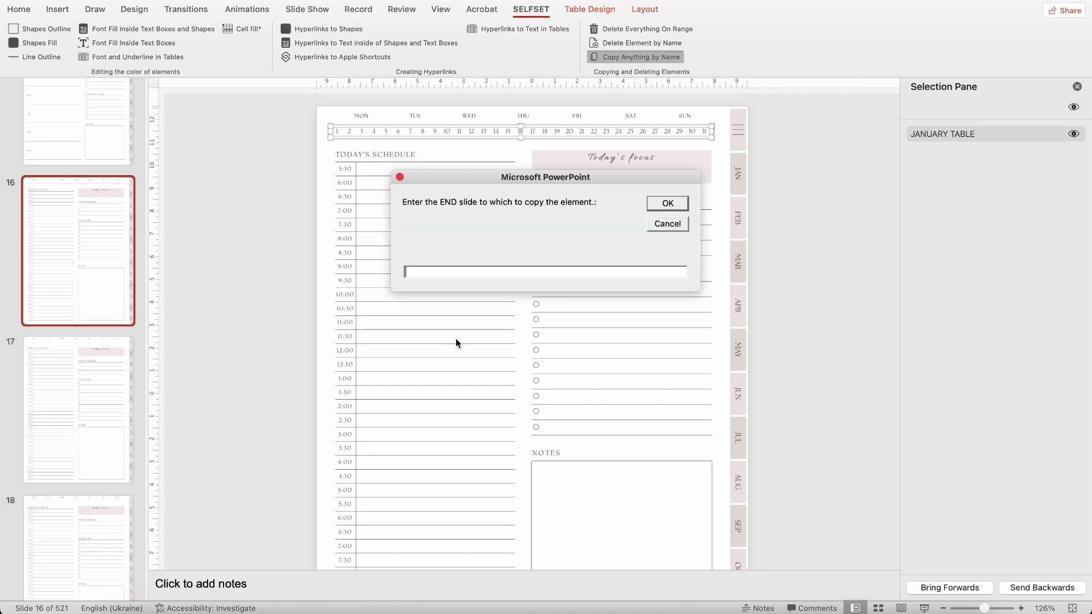
text(46)
key(Return)
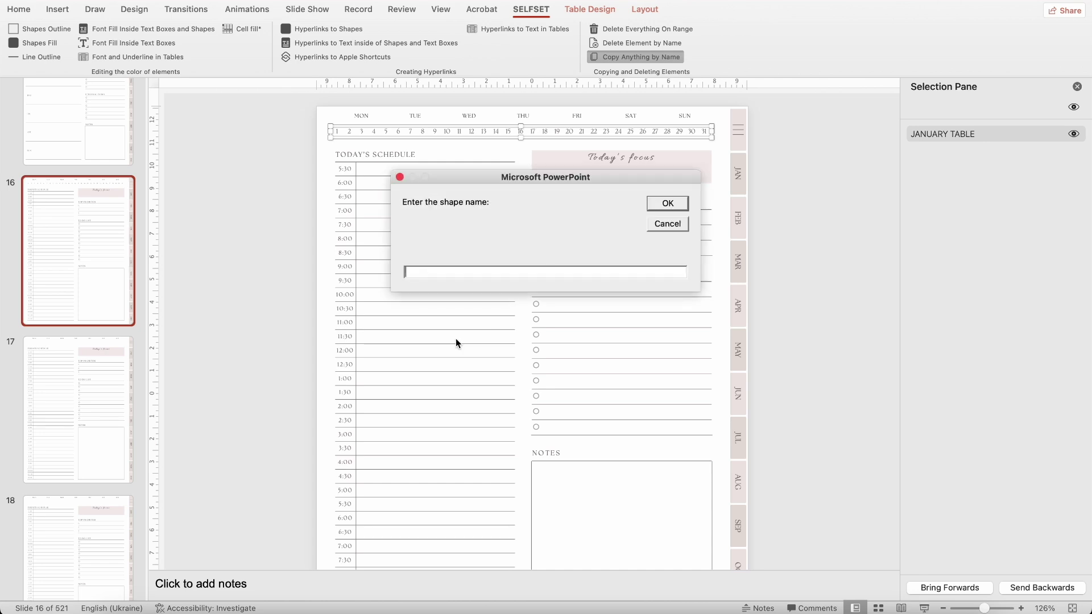
text(JANUARY TABLE)
key(Return)
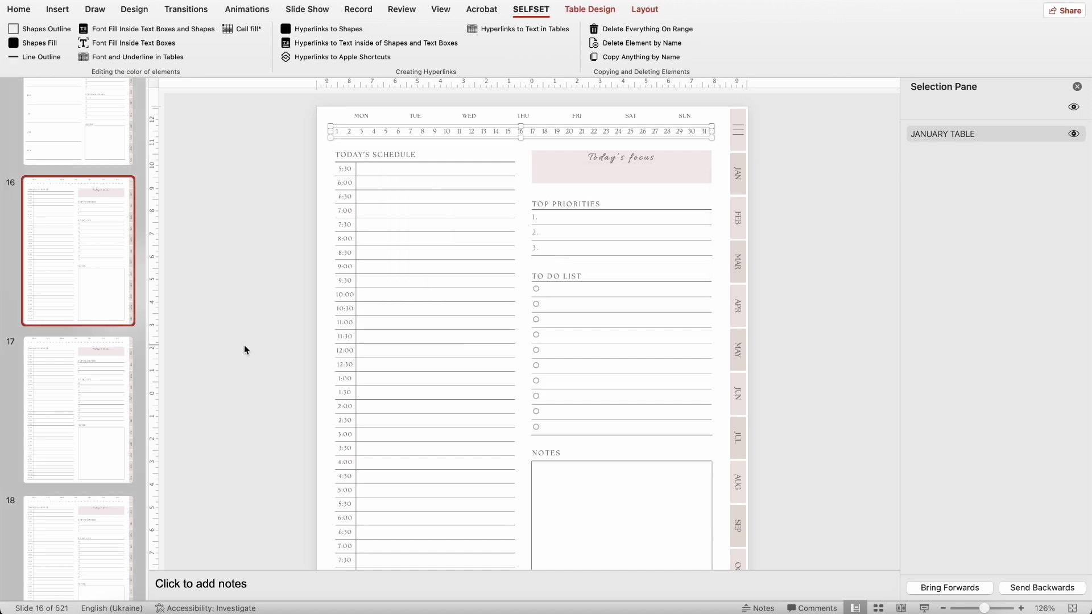
click(263, 334)
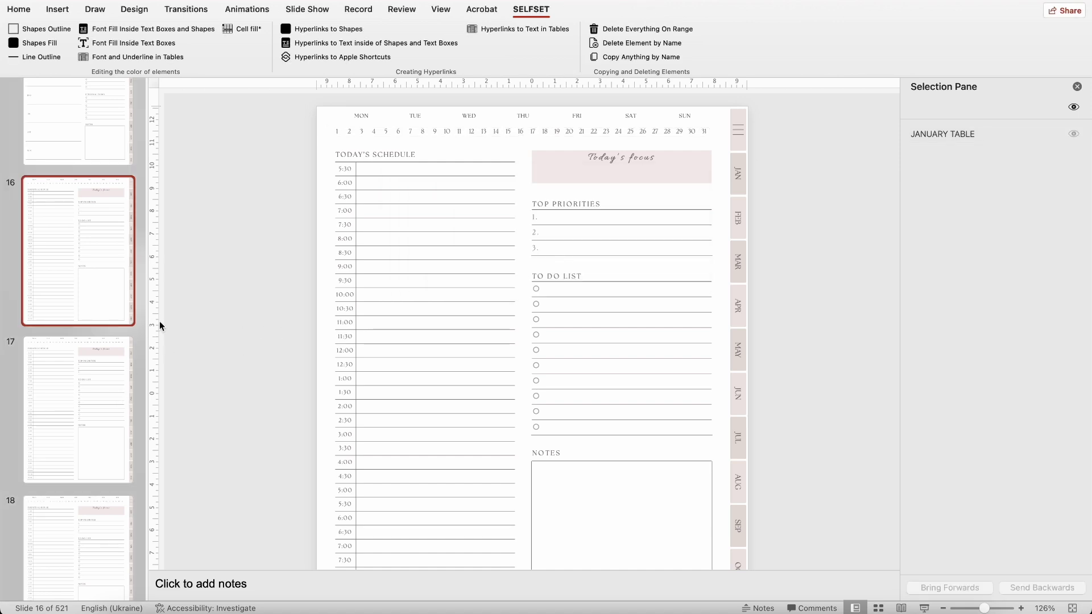
Check the January date table on slides 17 and 18 against slide 16, ending on slide 16.
click(97, 409)
click(80, 519)
click(78, 273)
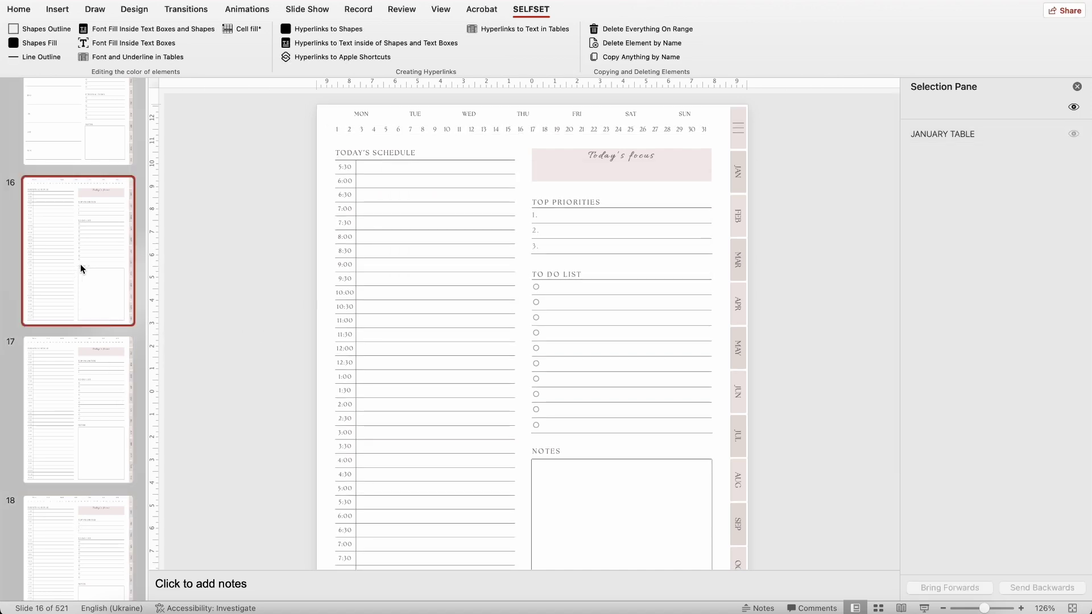
click(459, 131)
click(77, 410)
click(74, 531)
click(83, 241)
Fill the cell for day 1 in JANUARY TABLE on slide 16 only with hex colour F2ECEC, using the add-in's Cell fill.
click(374, 129)
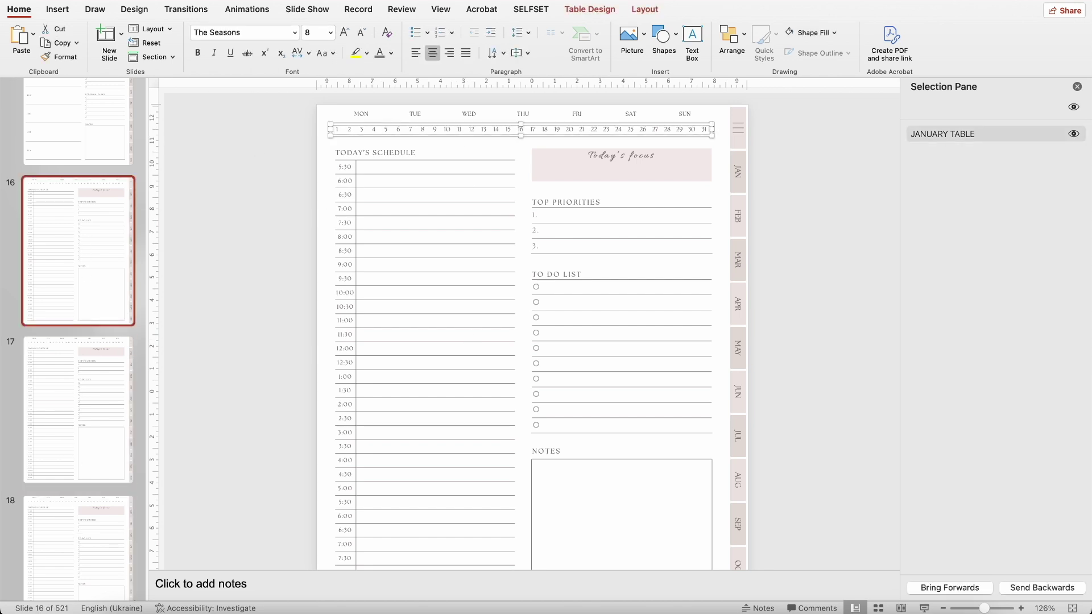
click(531, 12)
click(252, 28)
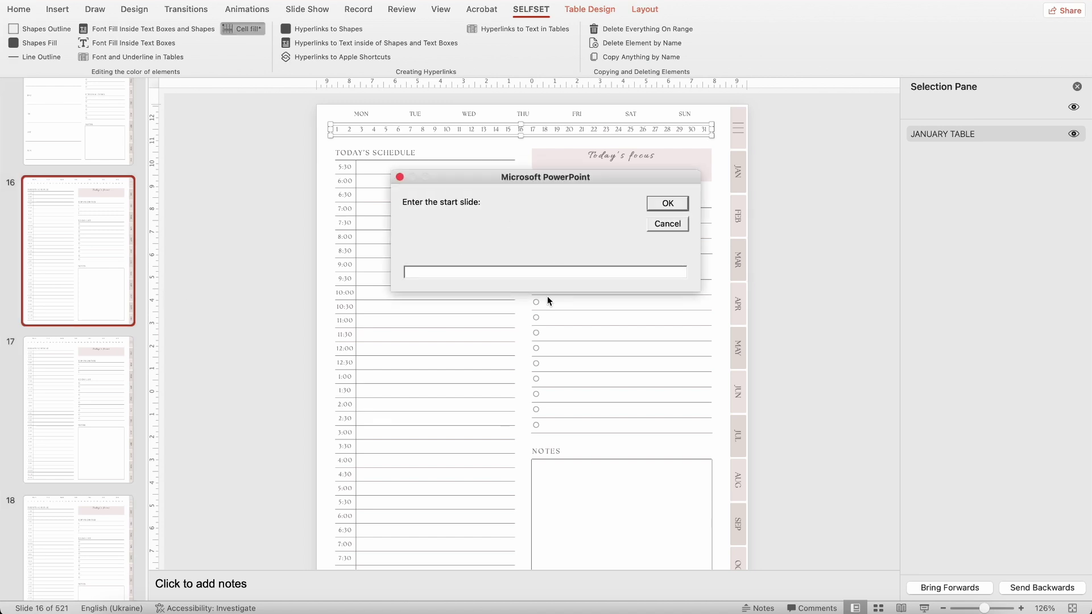
text(16)
key(Return)
text(16)
click(671, 203)
text(JANUARY TABLE)
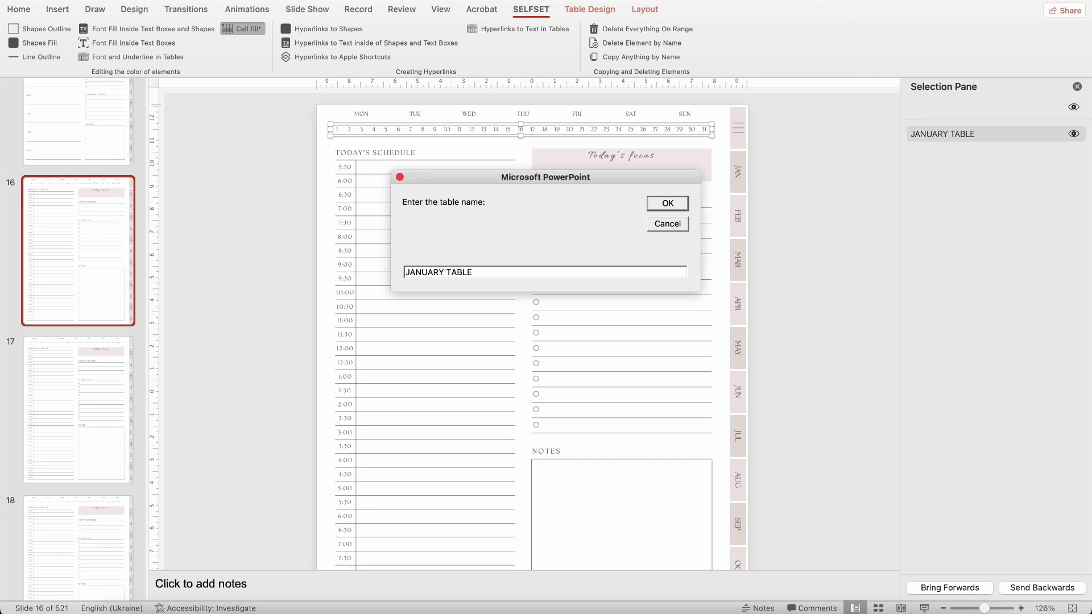
click(662, 210)
text(1)
click(663, 209)
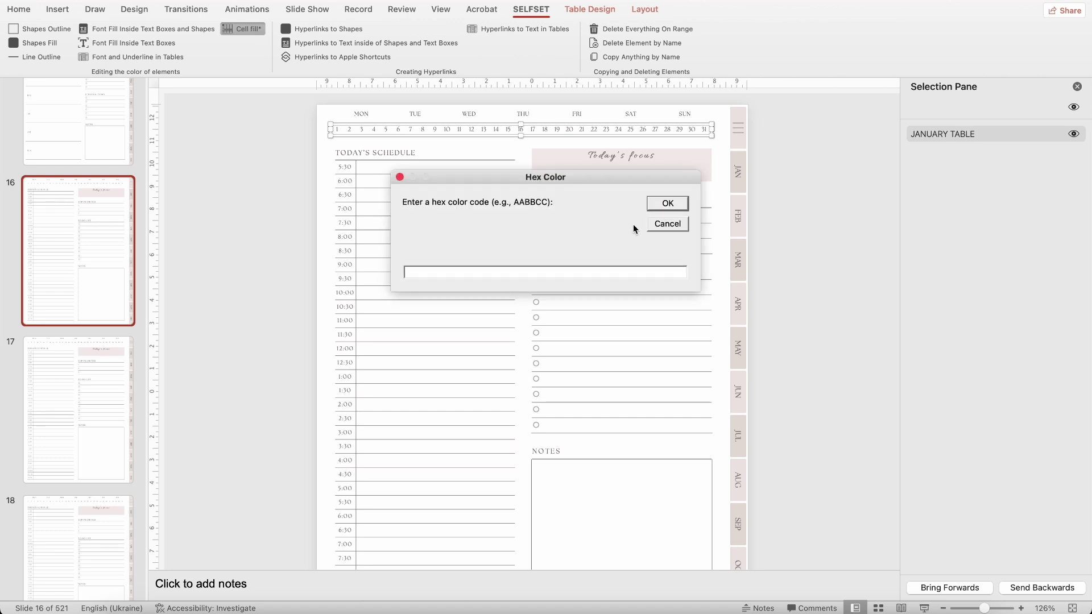
text(F2ECEC)
click(668, 204)
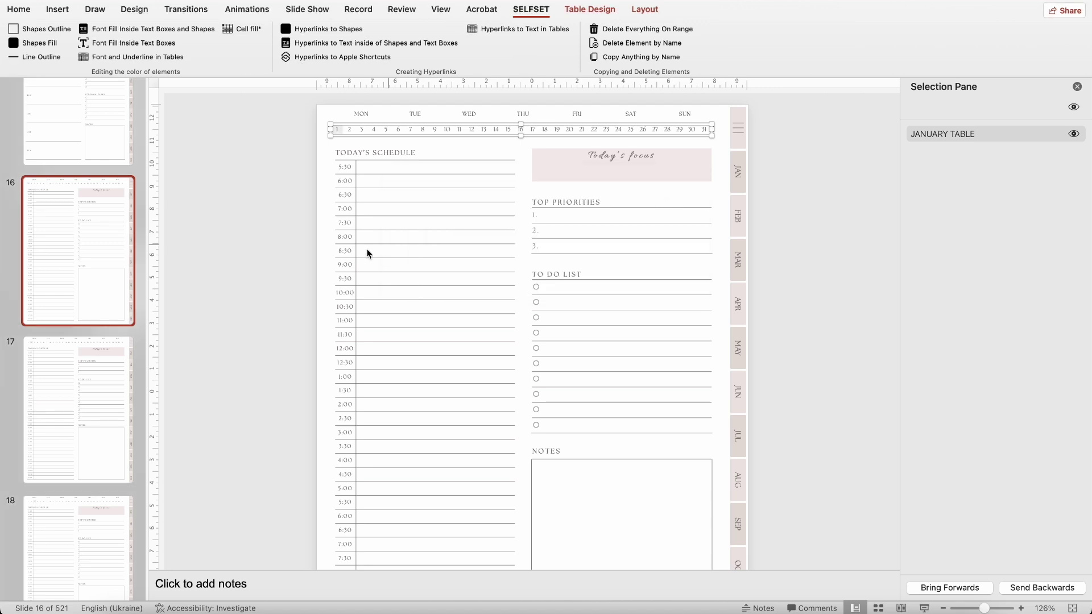
Play the slide show from slide 16, test the date links 13, 22, 20, 8 and 1, and exit the show.
click(283, 251)
key(super+shift+Return)
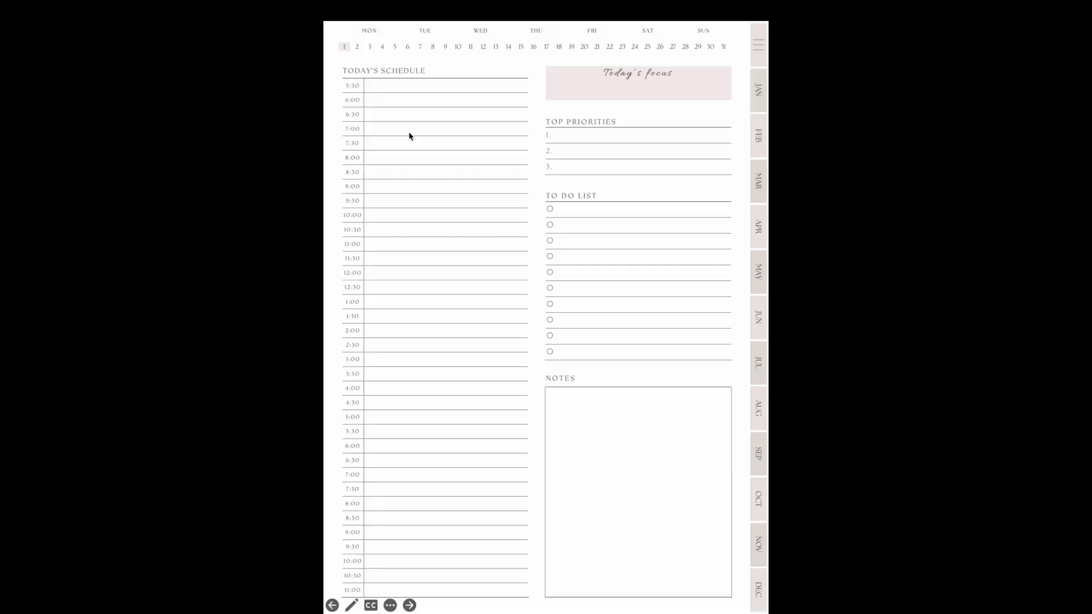
click(496, 51)
click(610, 48)
click(584, 49)
click(433, 49)
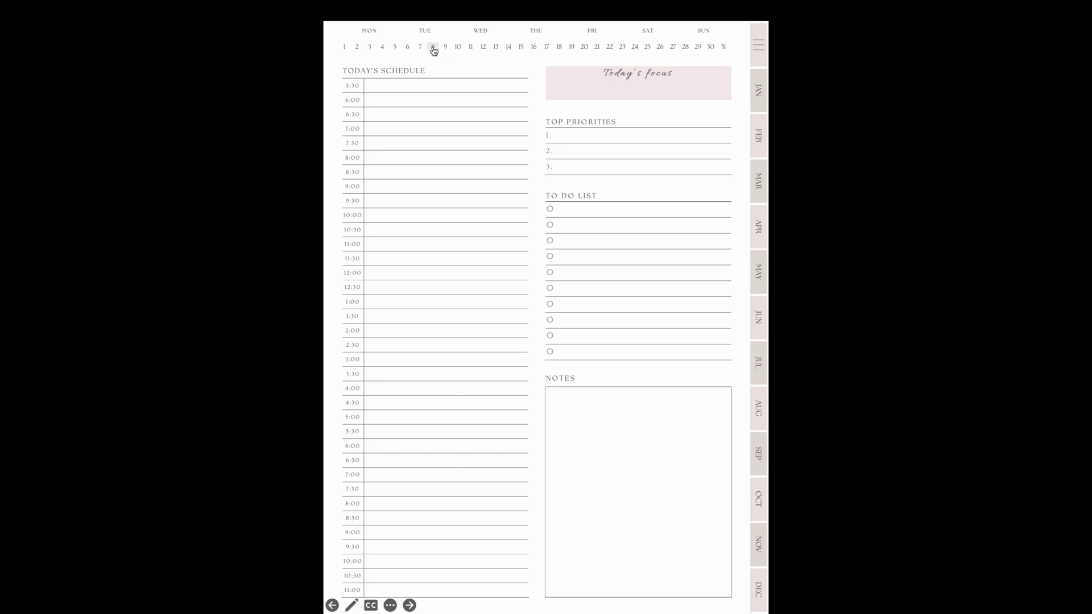
click(344, 49)
key(Escape)
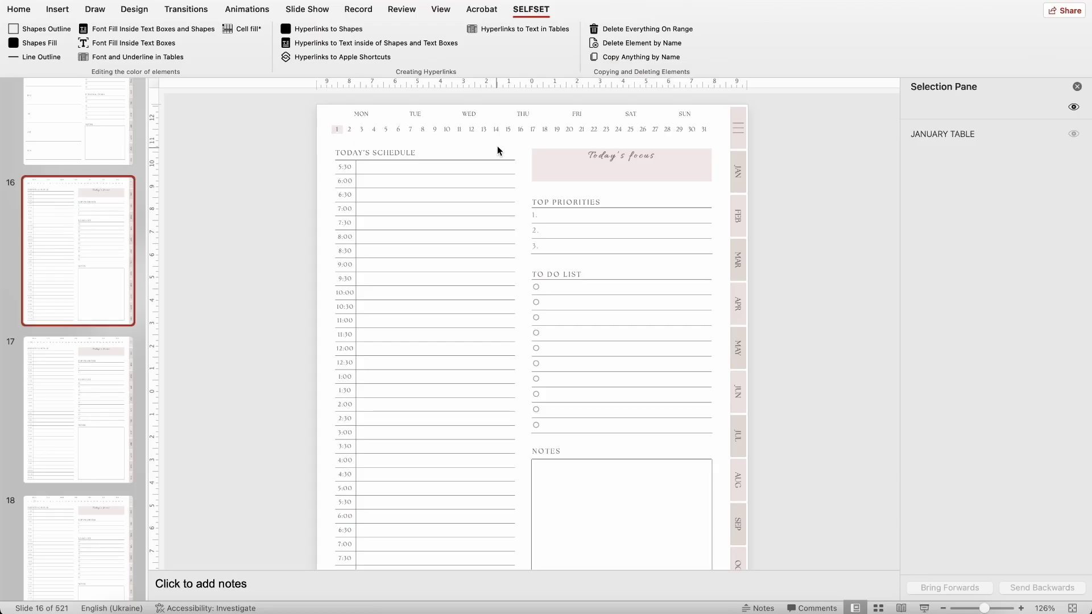